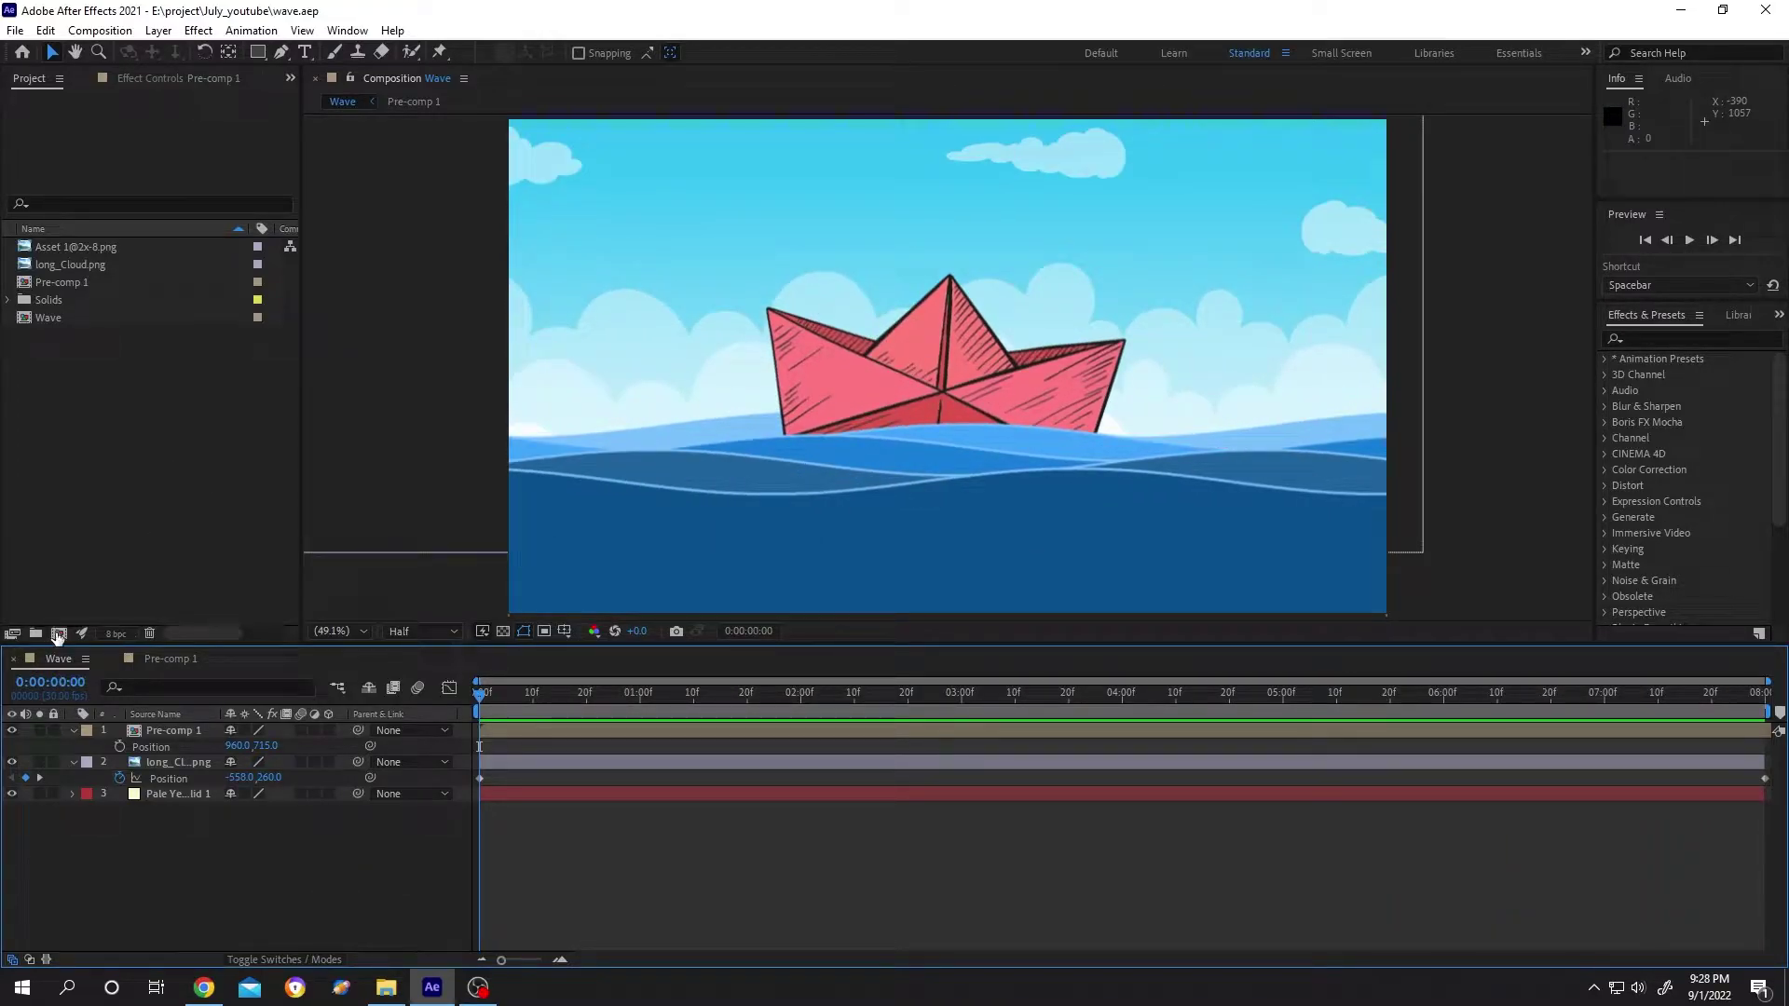
Create a 1920×1080 composition named Sea_Wave lasting 0:00:10:00
left_click(100, 30)
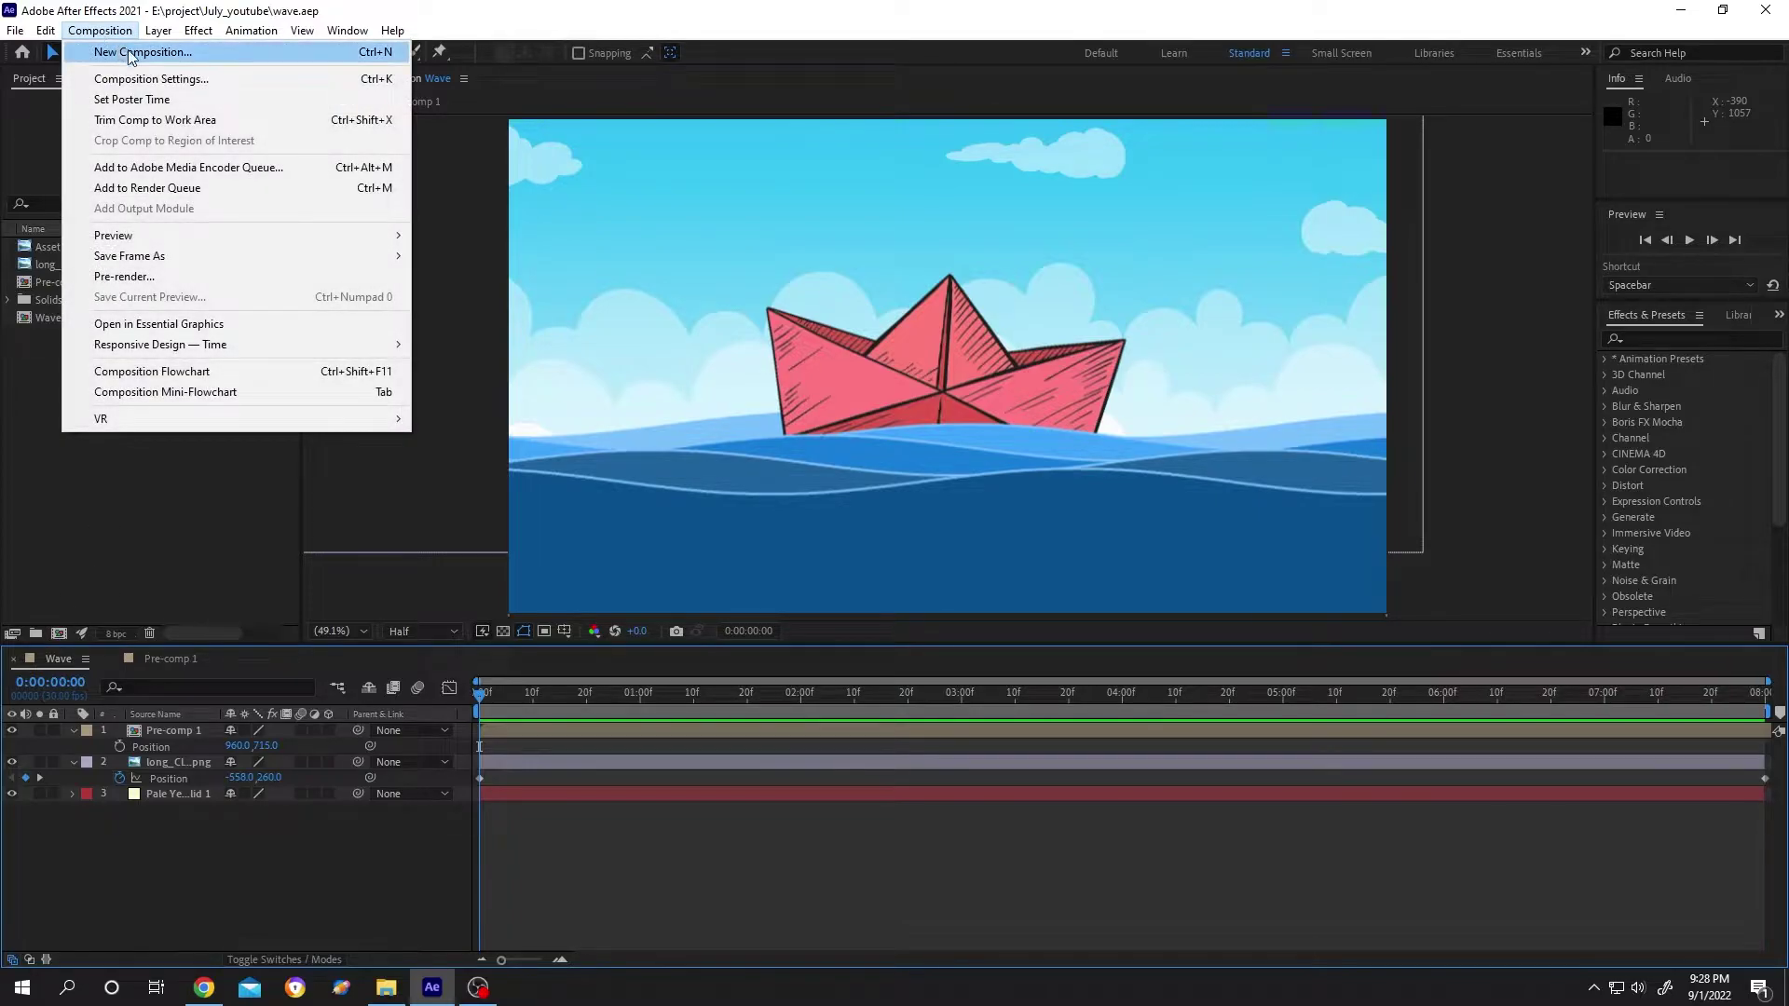
left_click(131, 54)
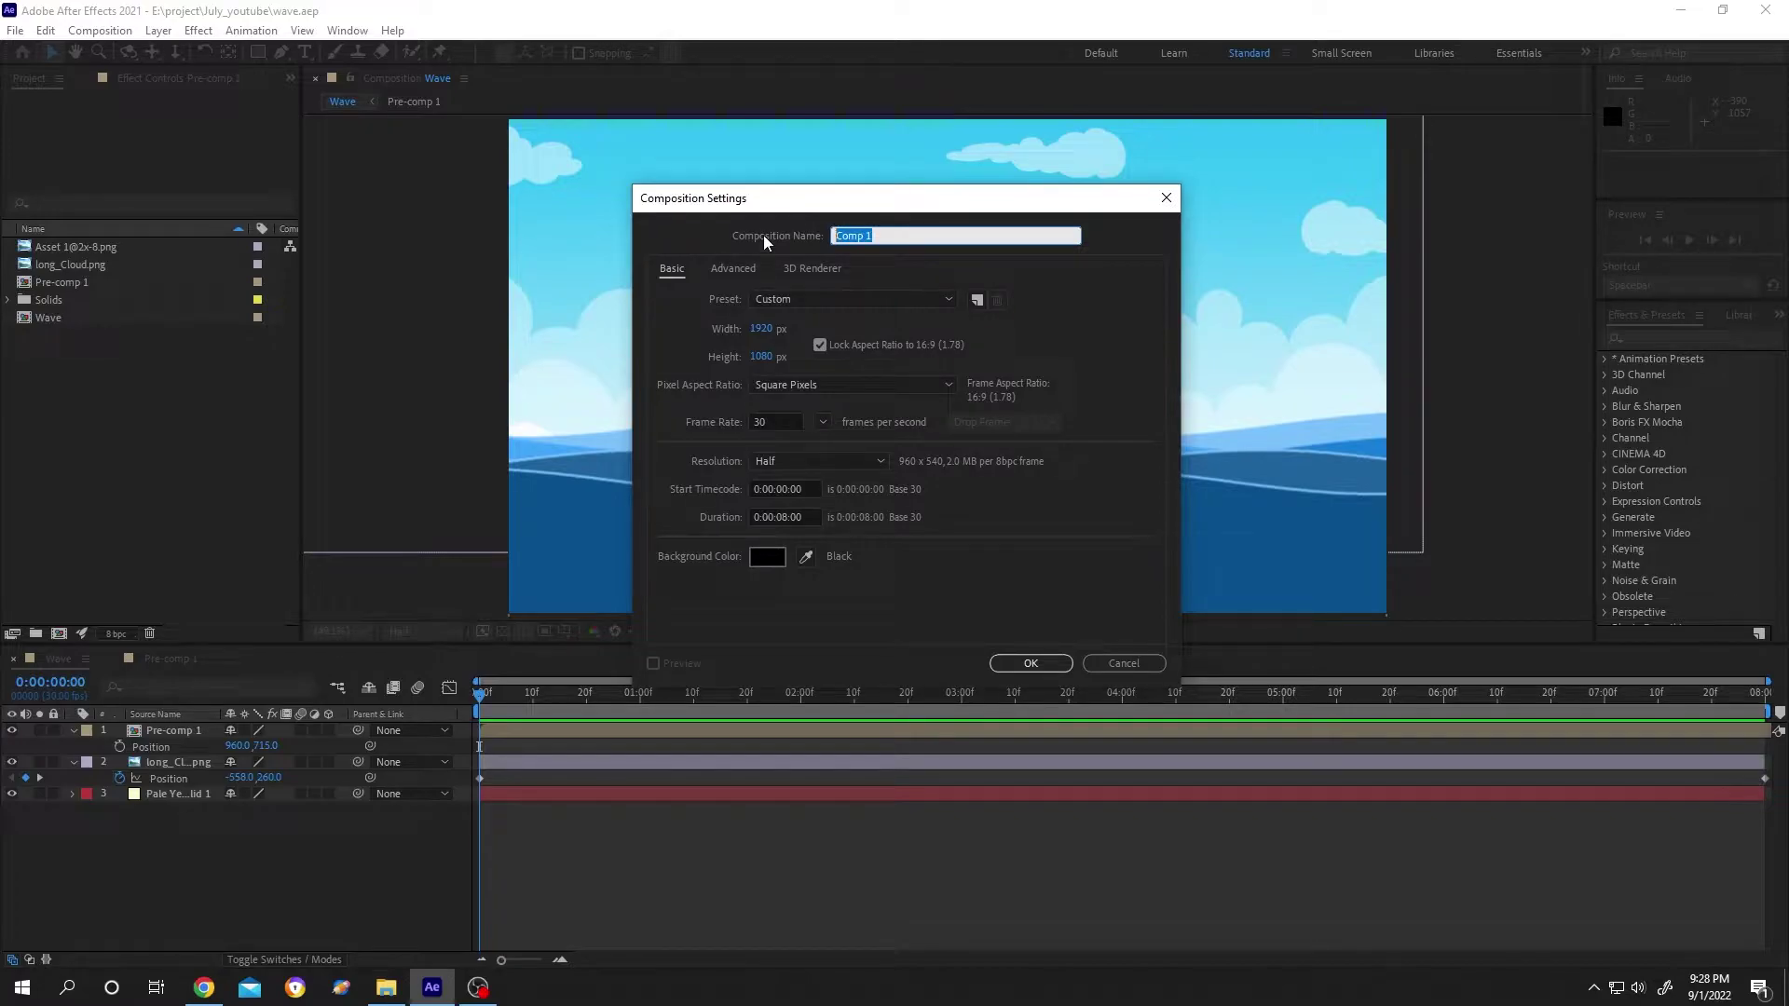
type("Sea_Wave")
left_click(781, 518)
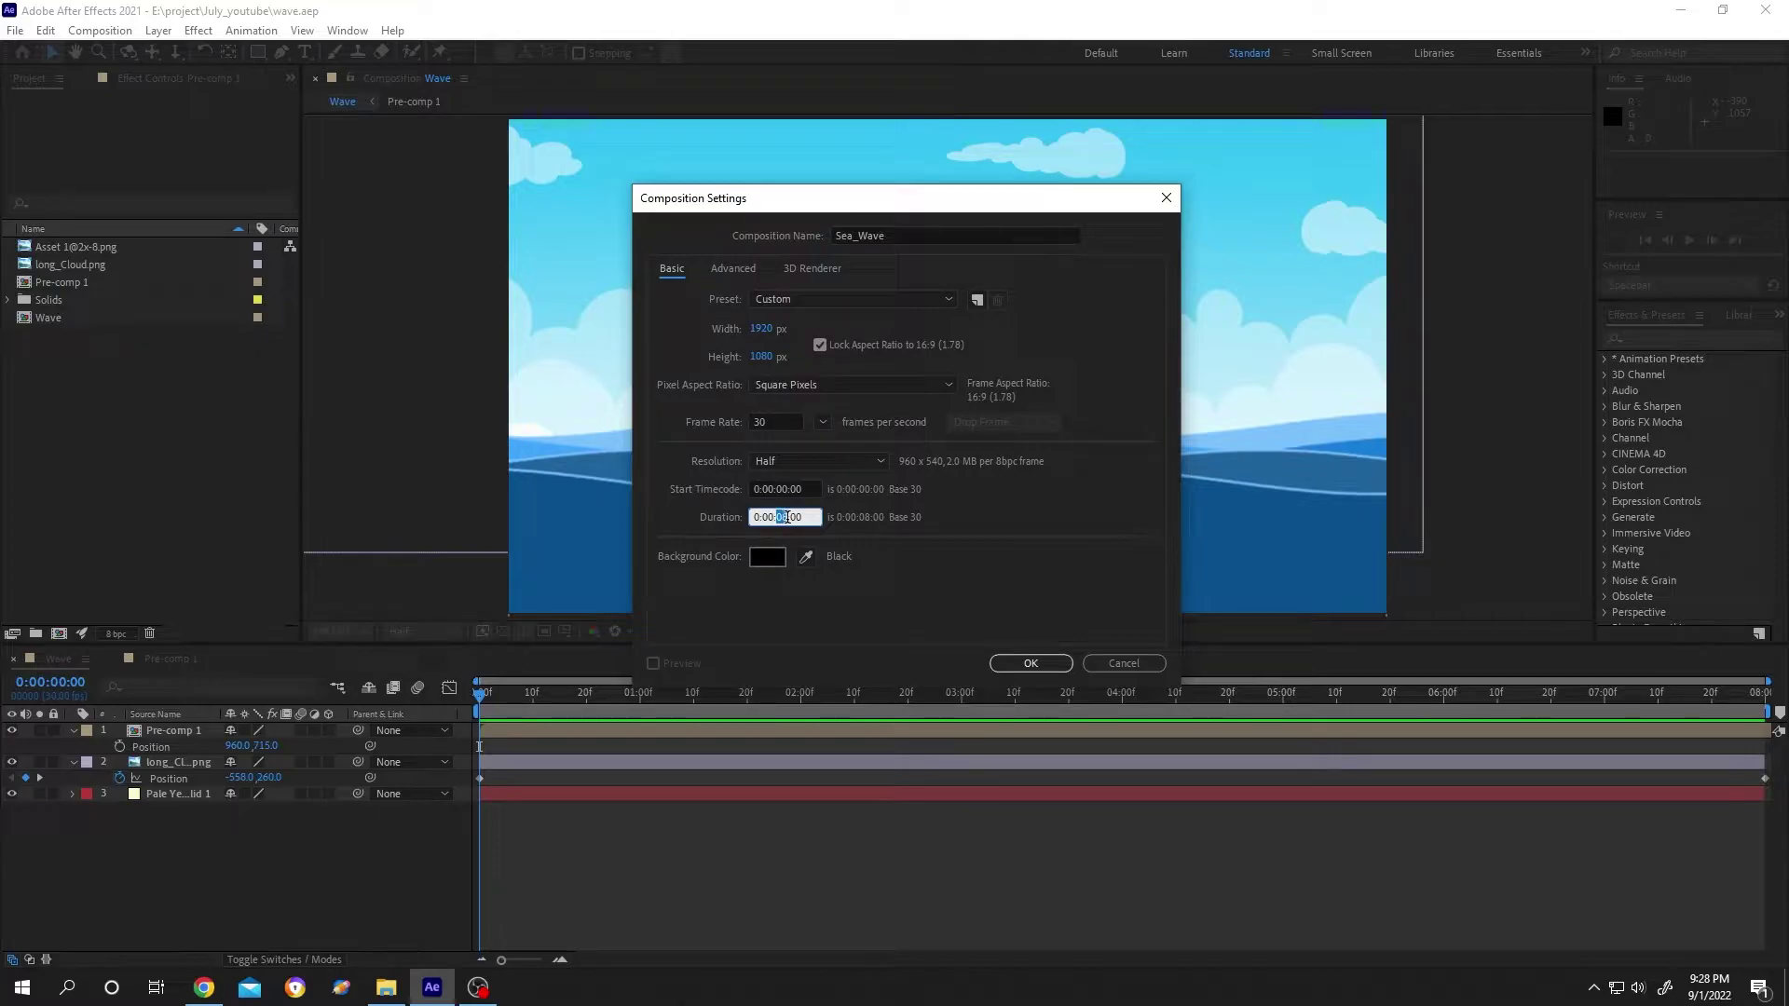
type("10")
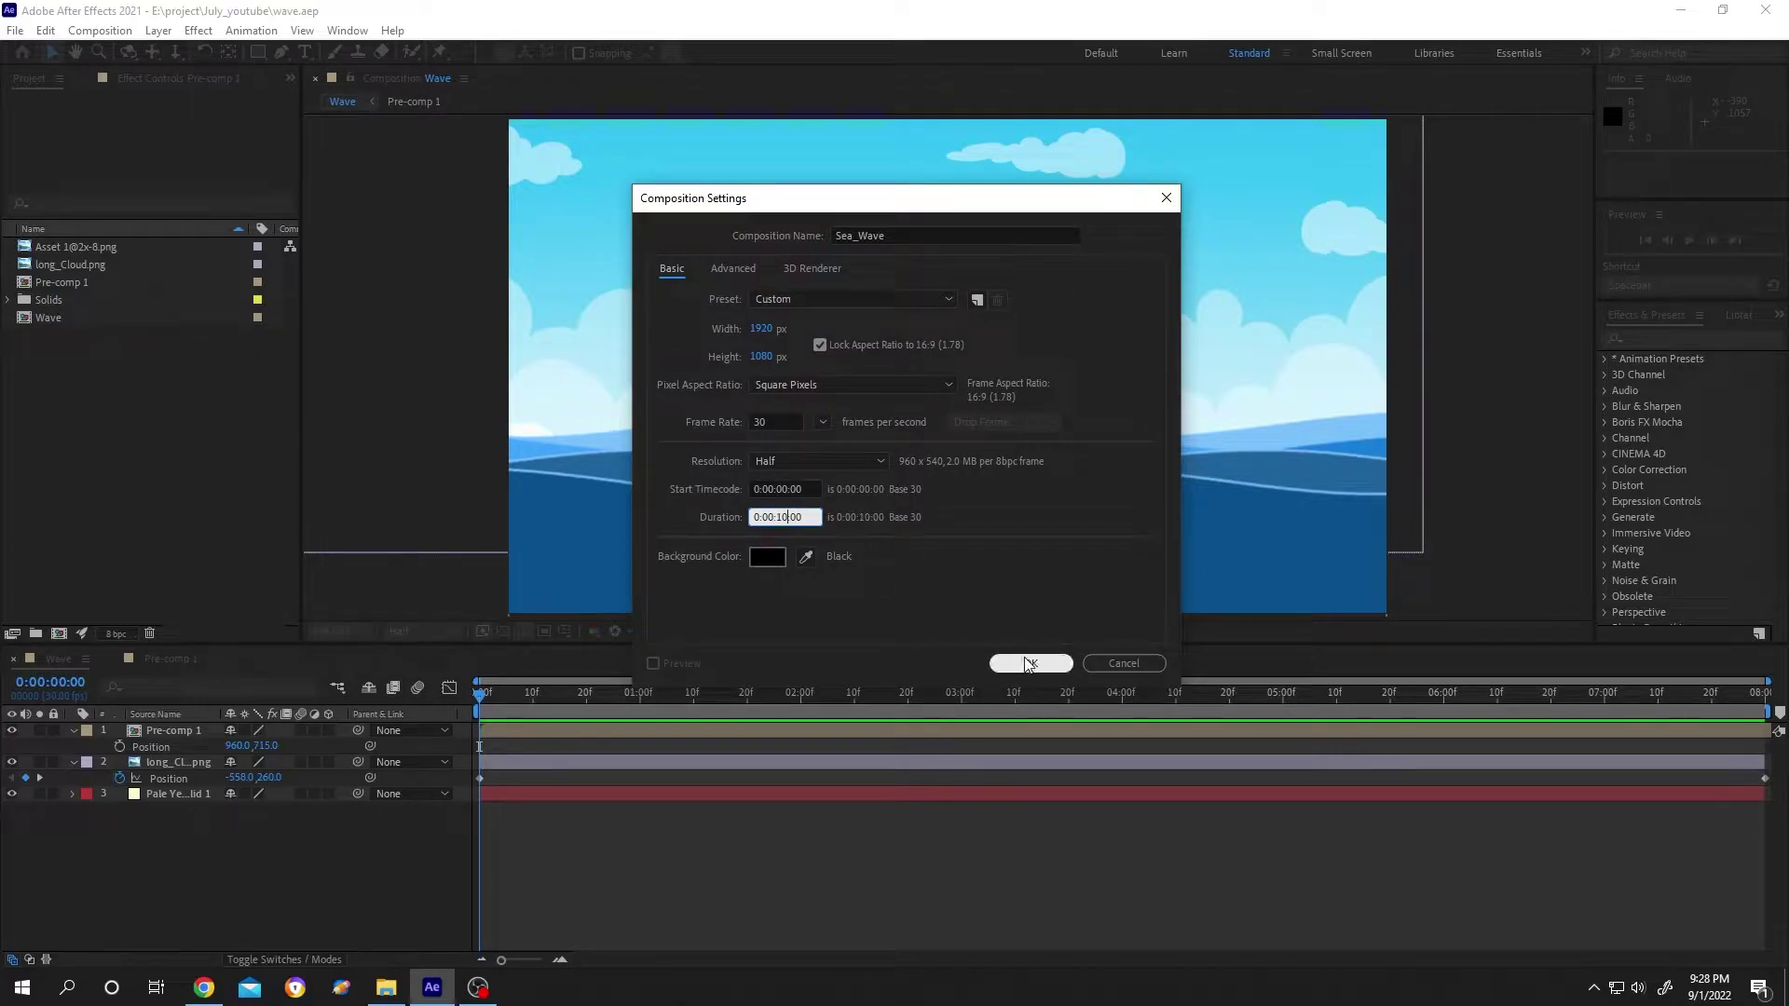
left_click(1034, 667)
left_click(1034, 667)
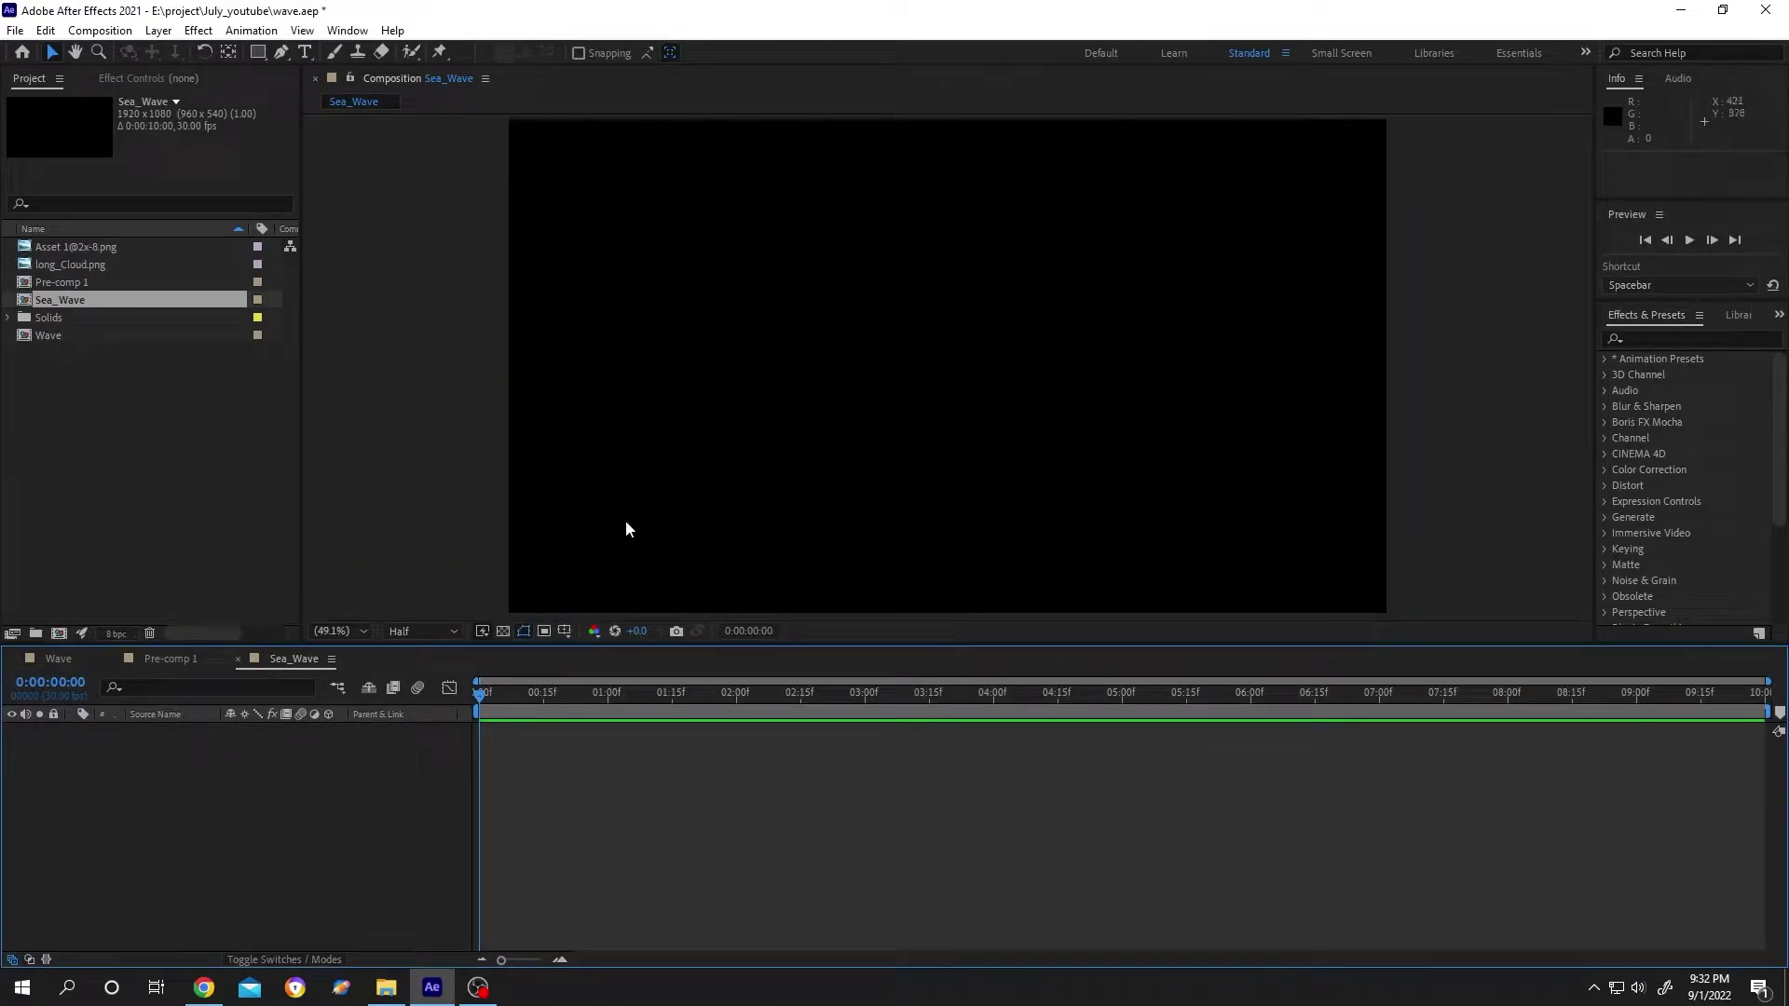
Add a full-frame solid layer coloured pale cyan B9FFF6 to Sea_Wave
right_click(272, 829)
mouse_move(384, 605)
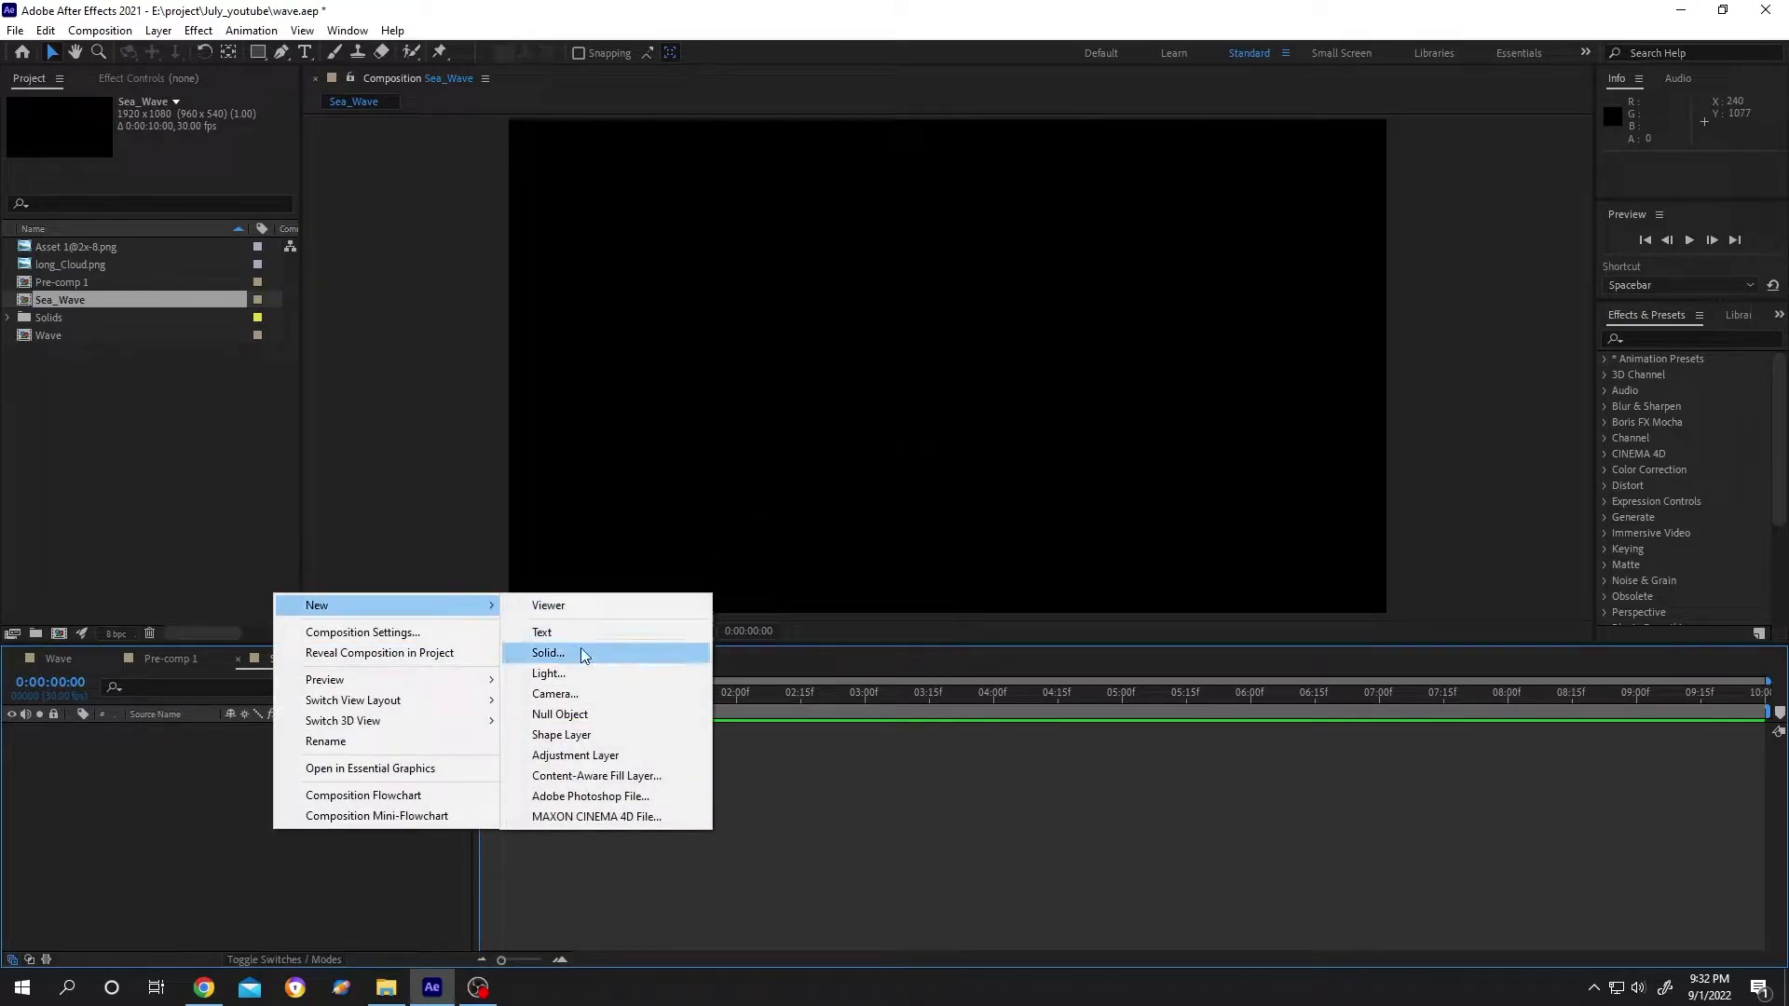
left_click(580, 653)
left_click(755, 622)
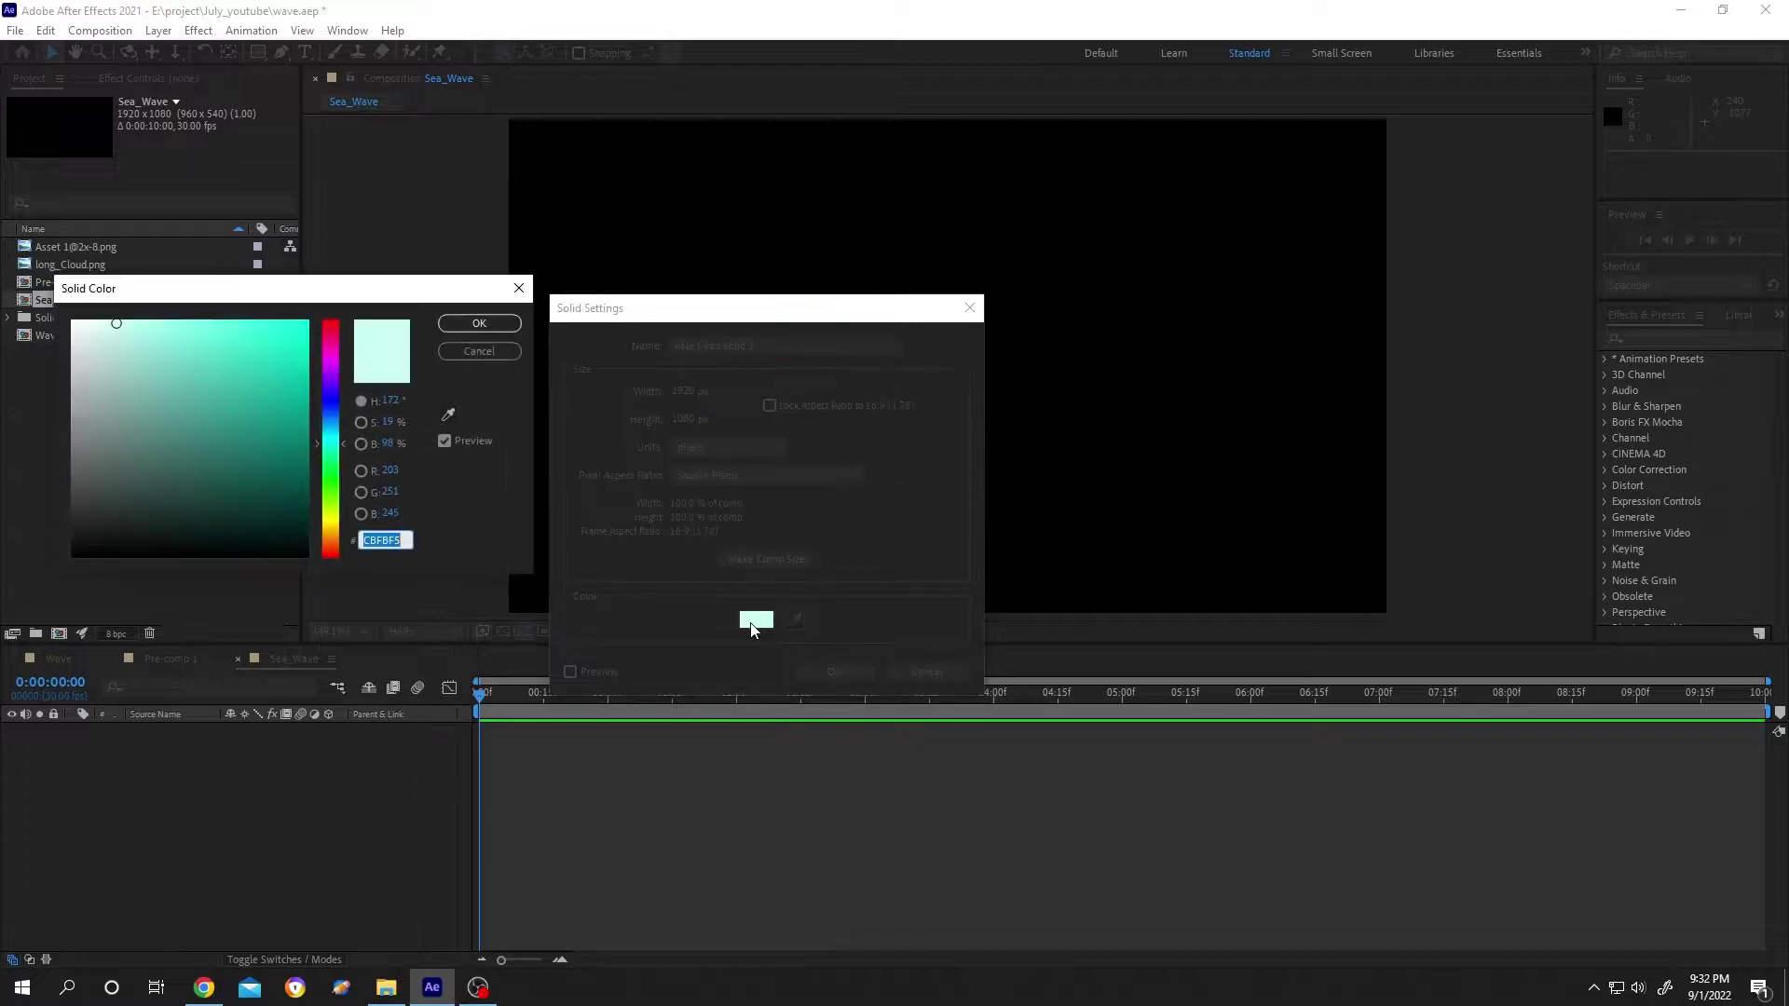
left_click_drag(121, 326, 136, 320)
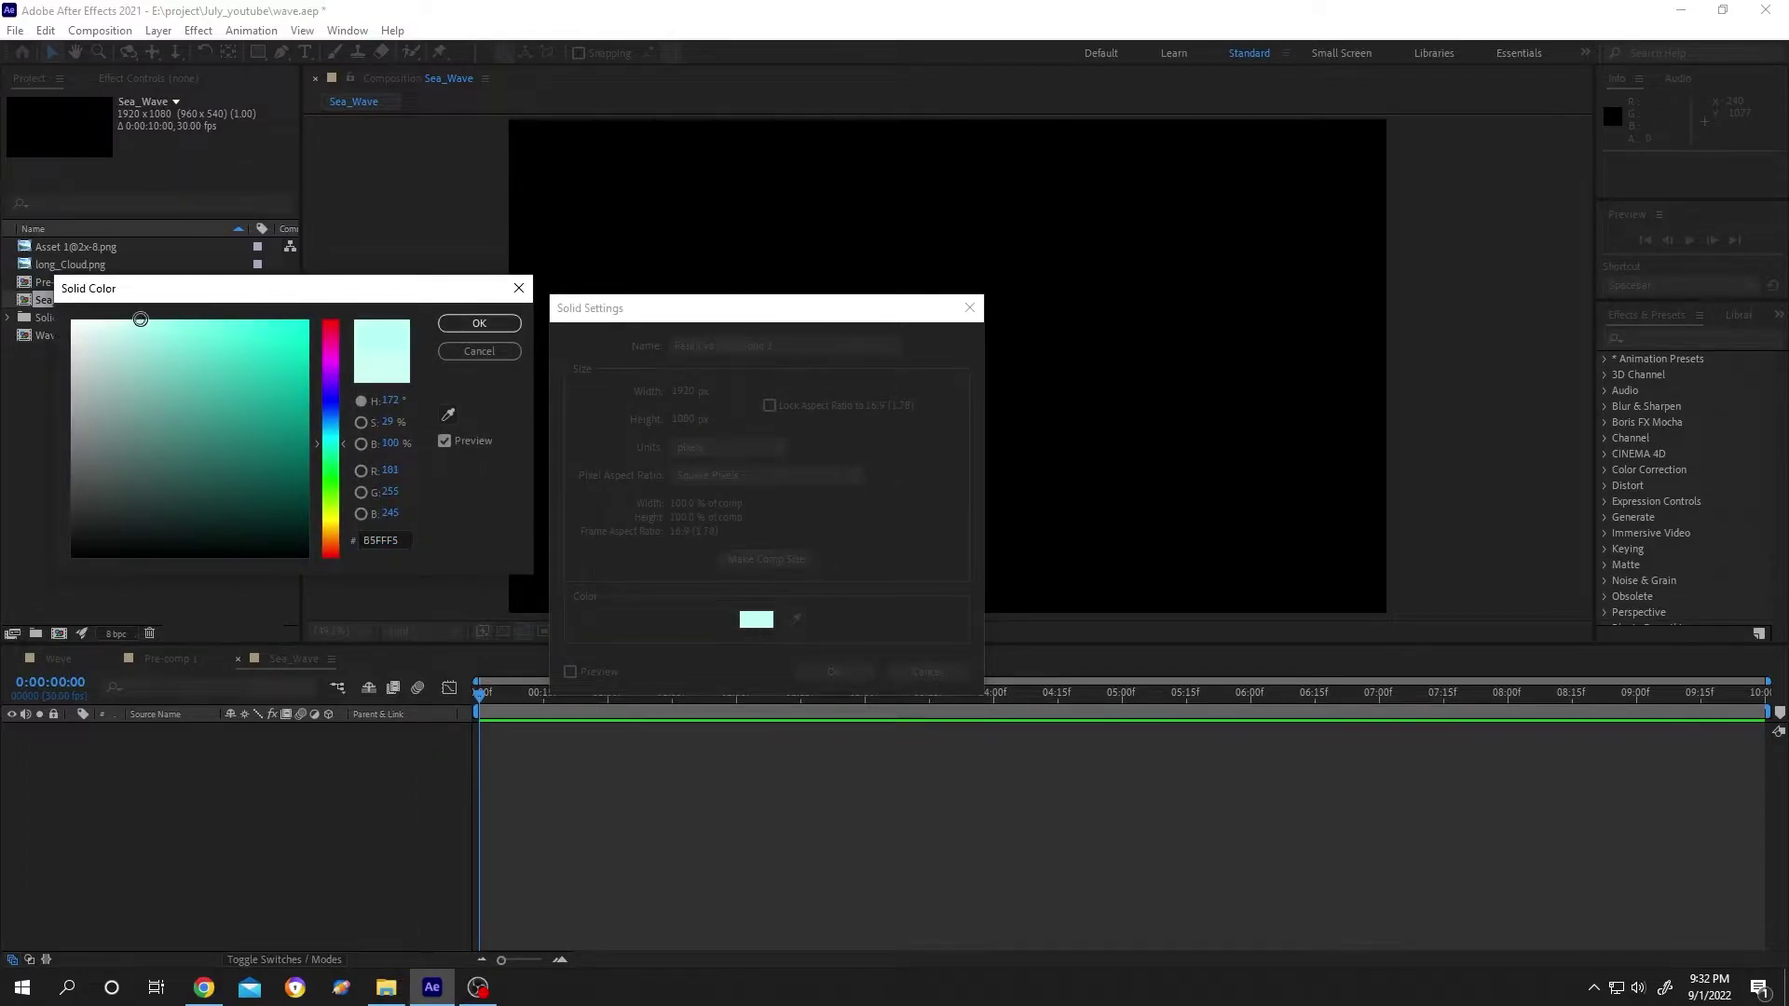
left_click(479, 323)
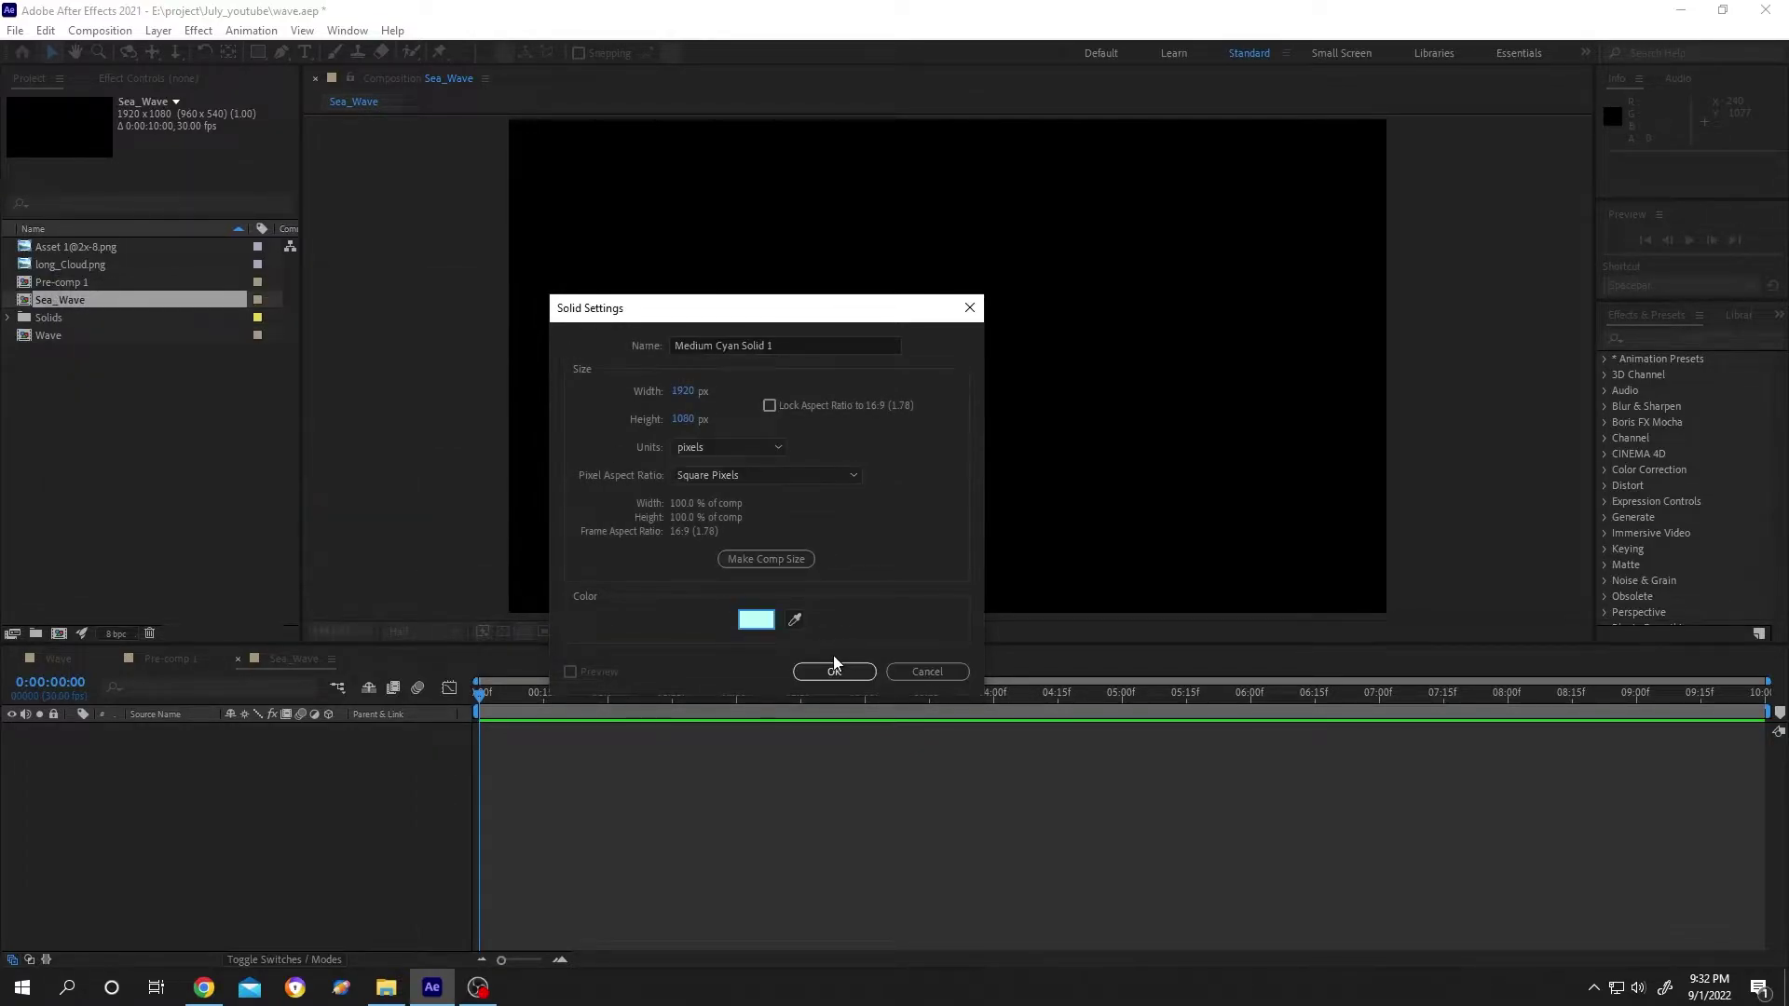
left_click(834, 672)
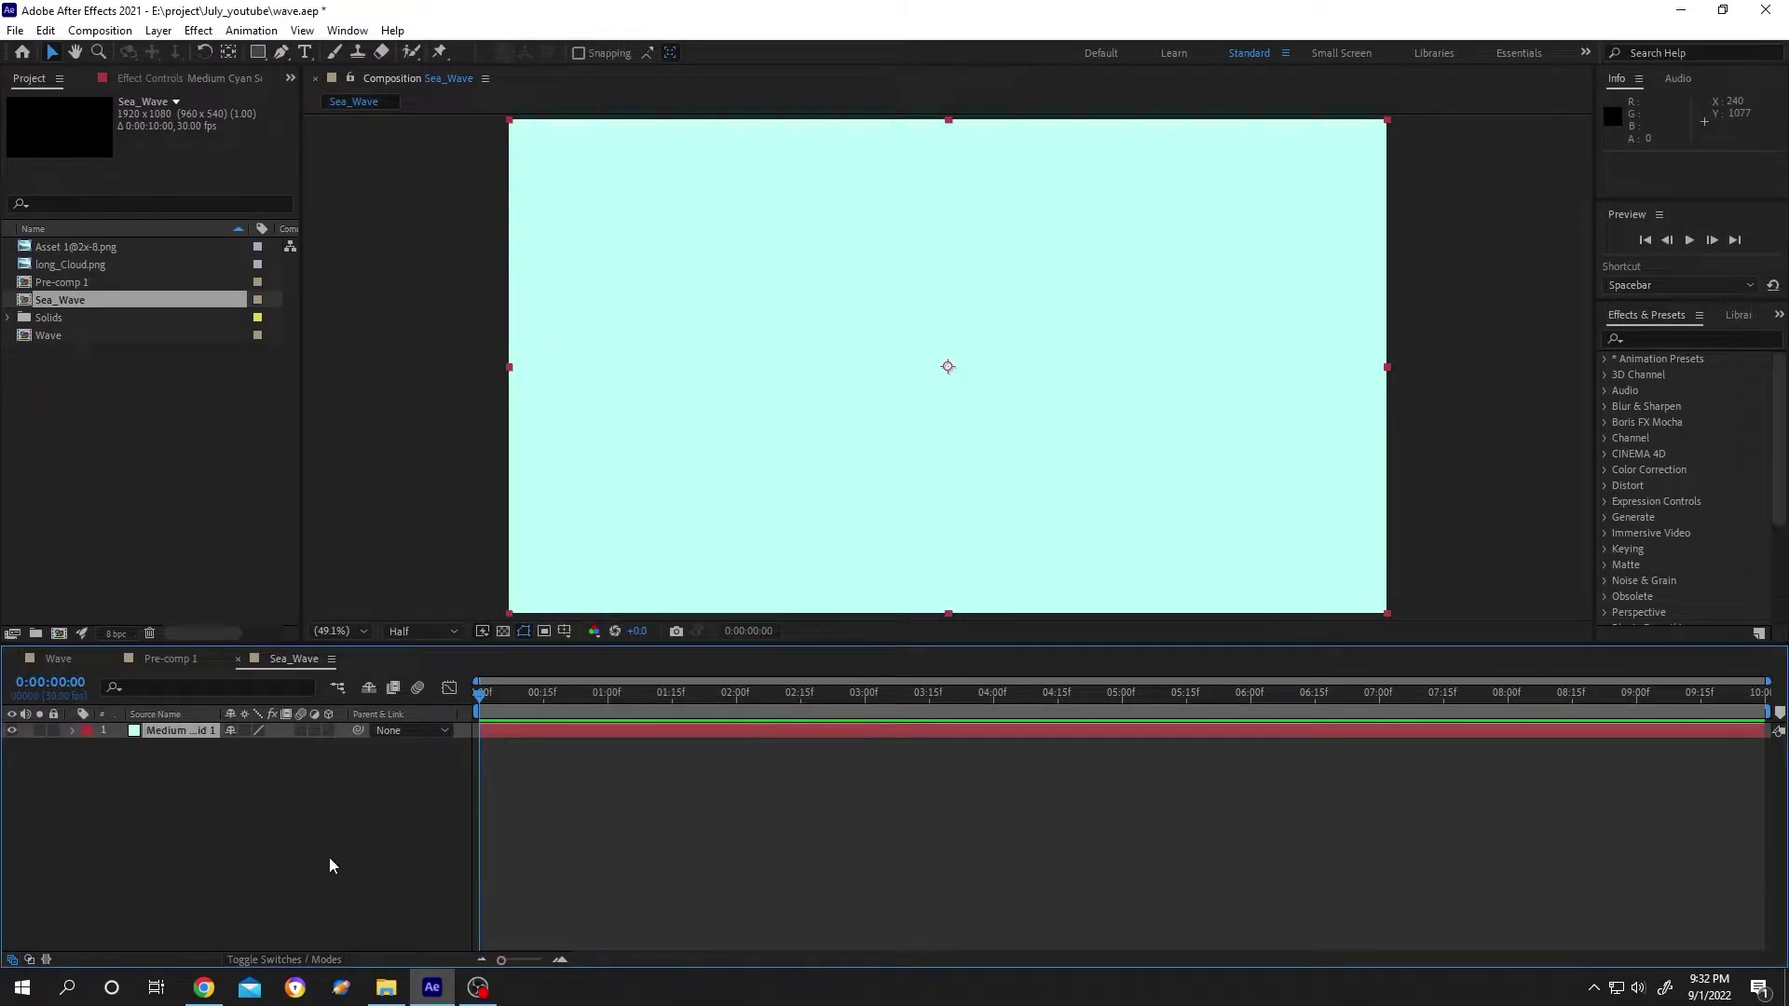
With the solid deselected, draw a dark blue rectangle over the comp's lower half
left_click(257, 842)
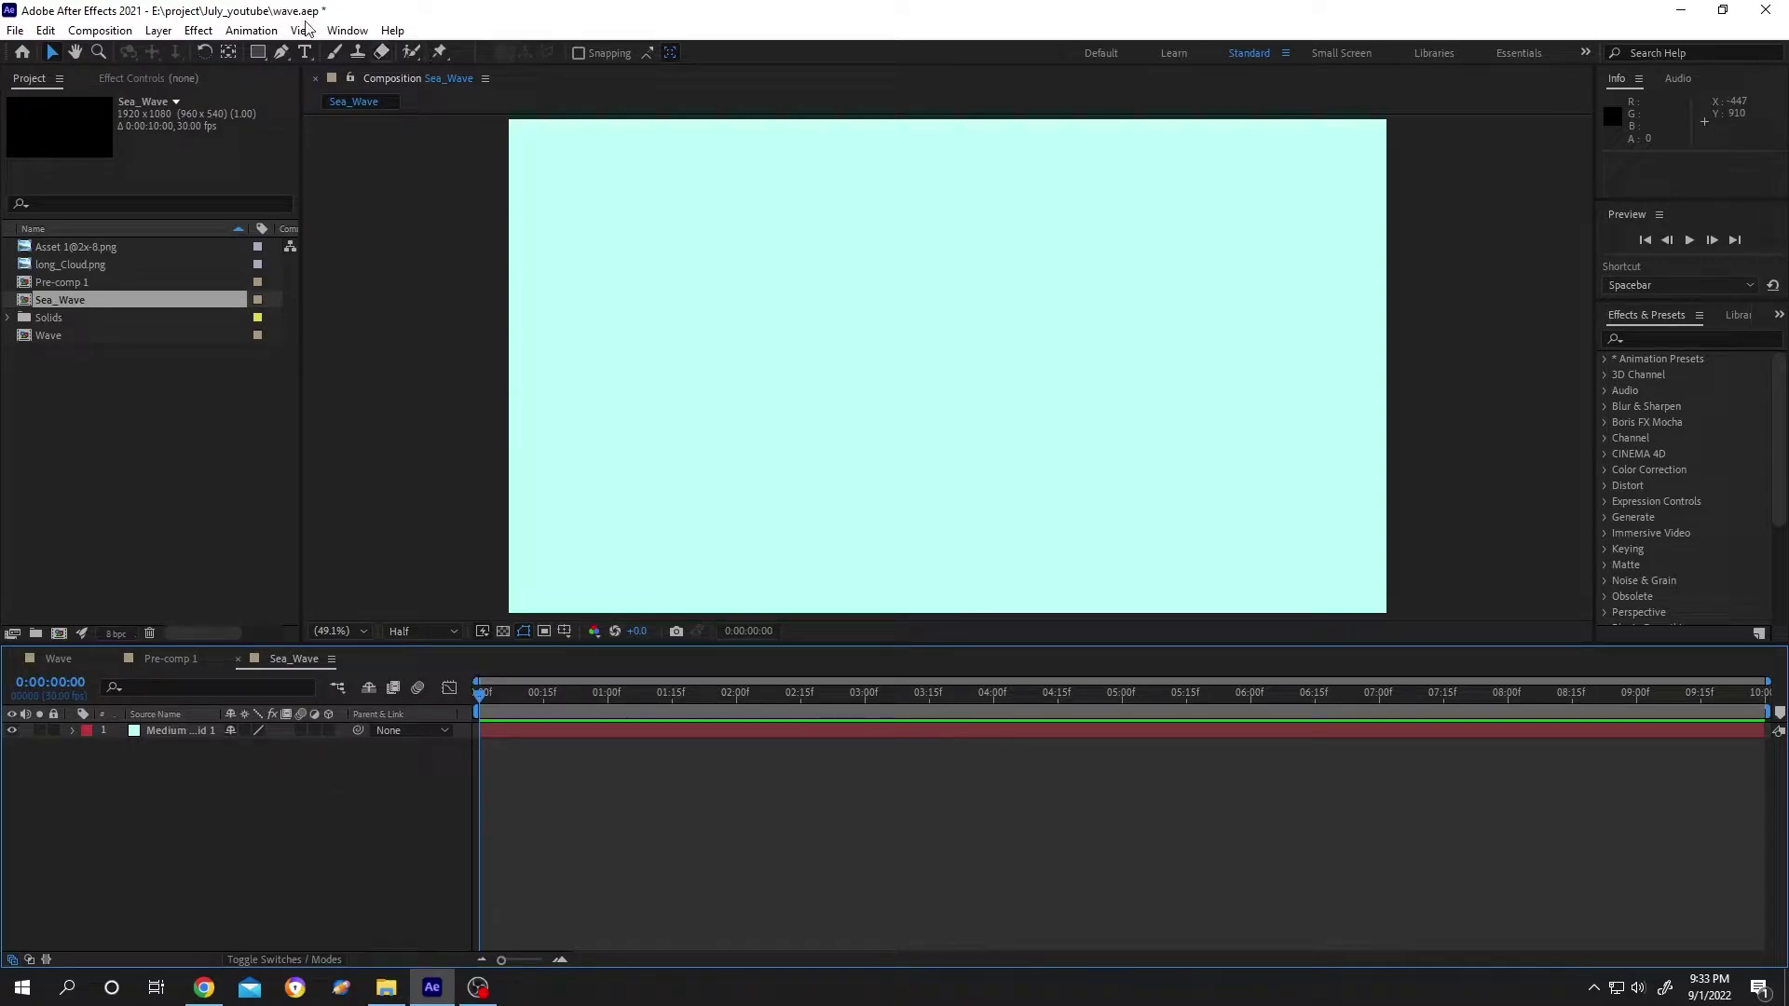
left_click(260, 54)
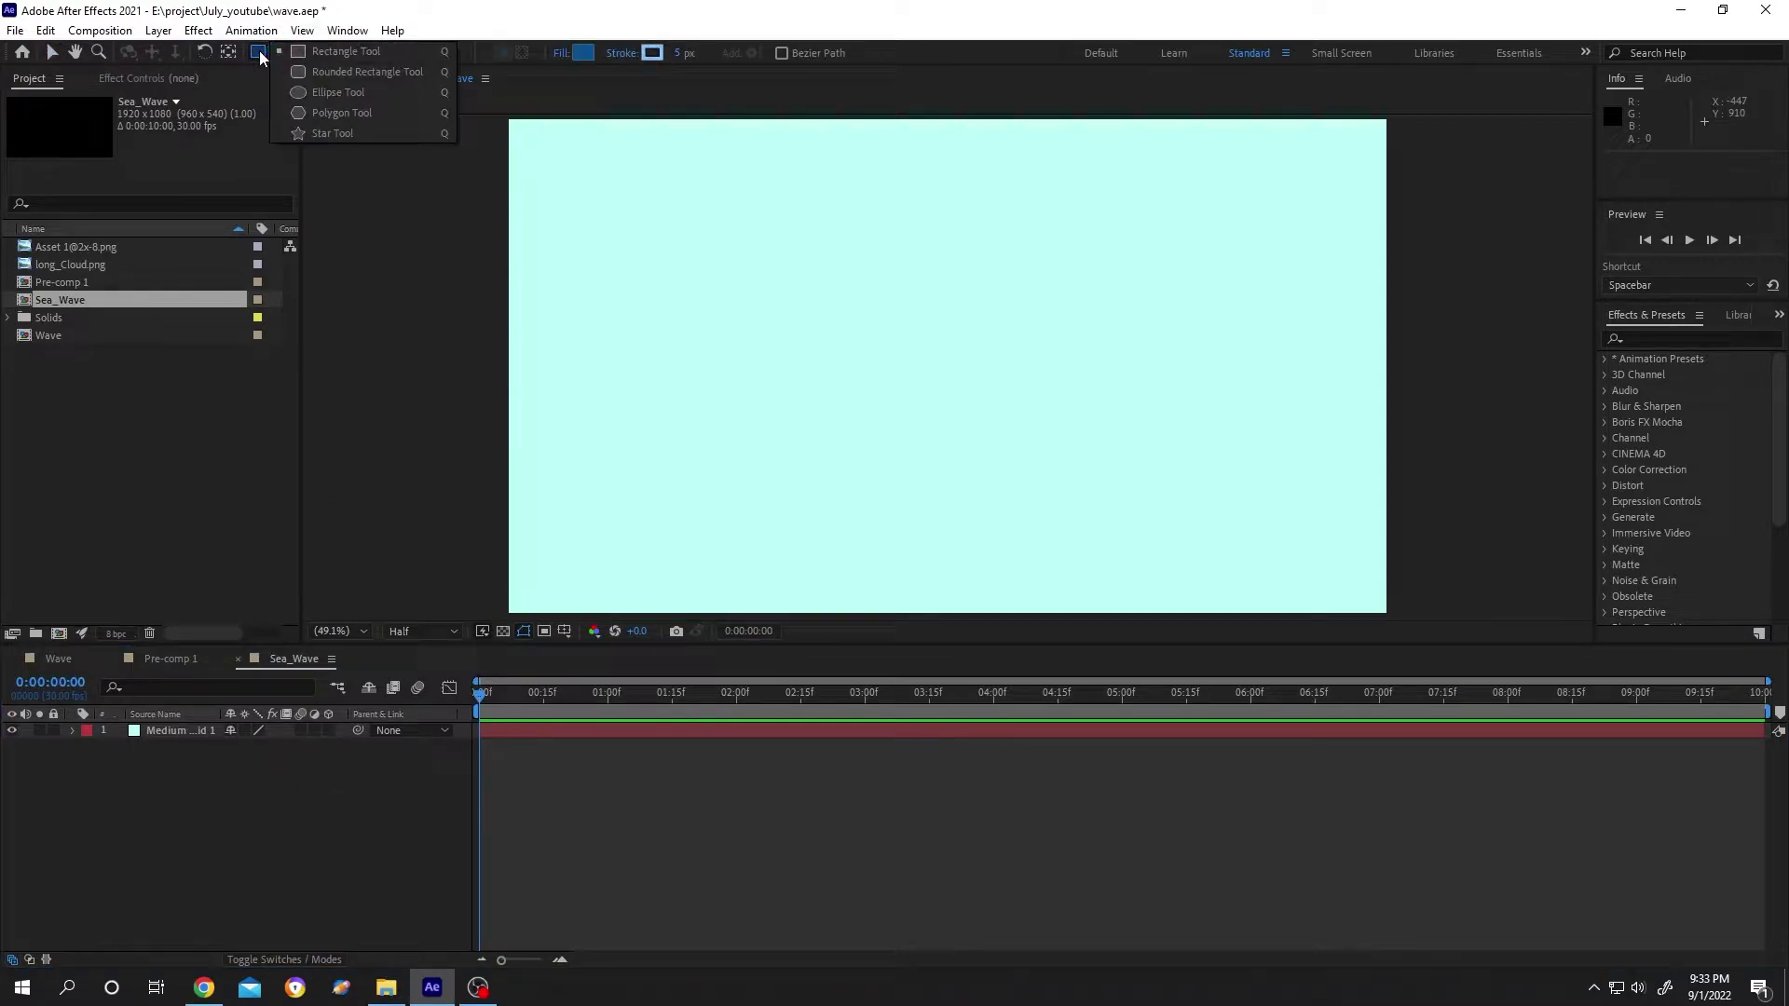
left_click(389, 56)
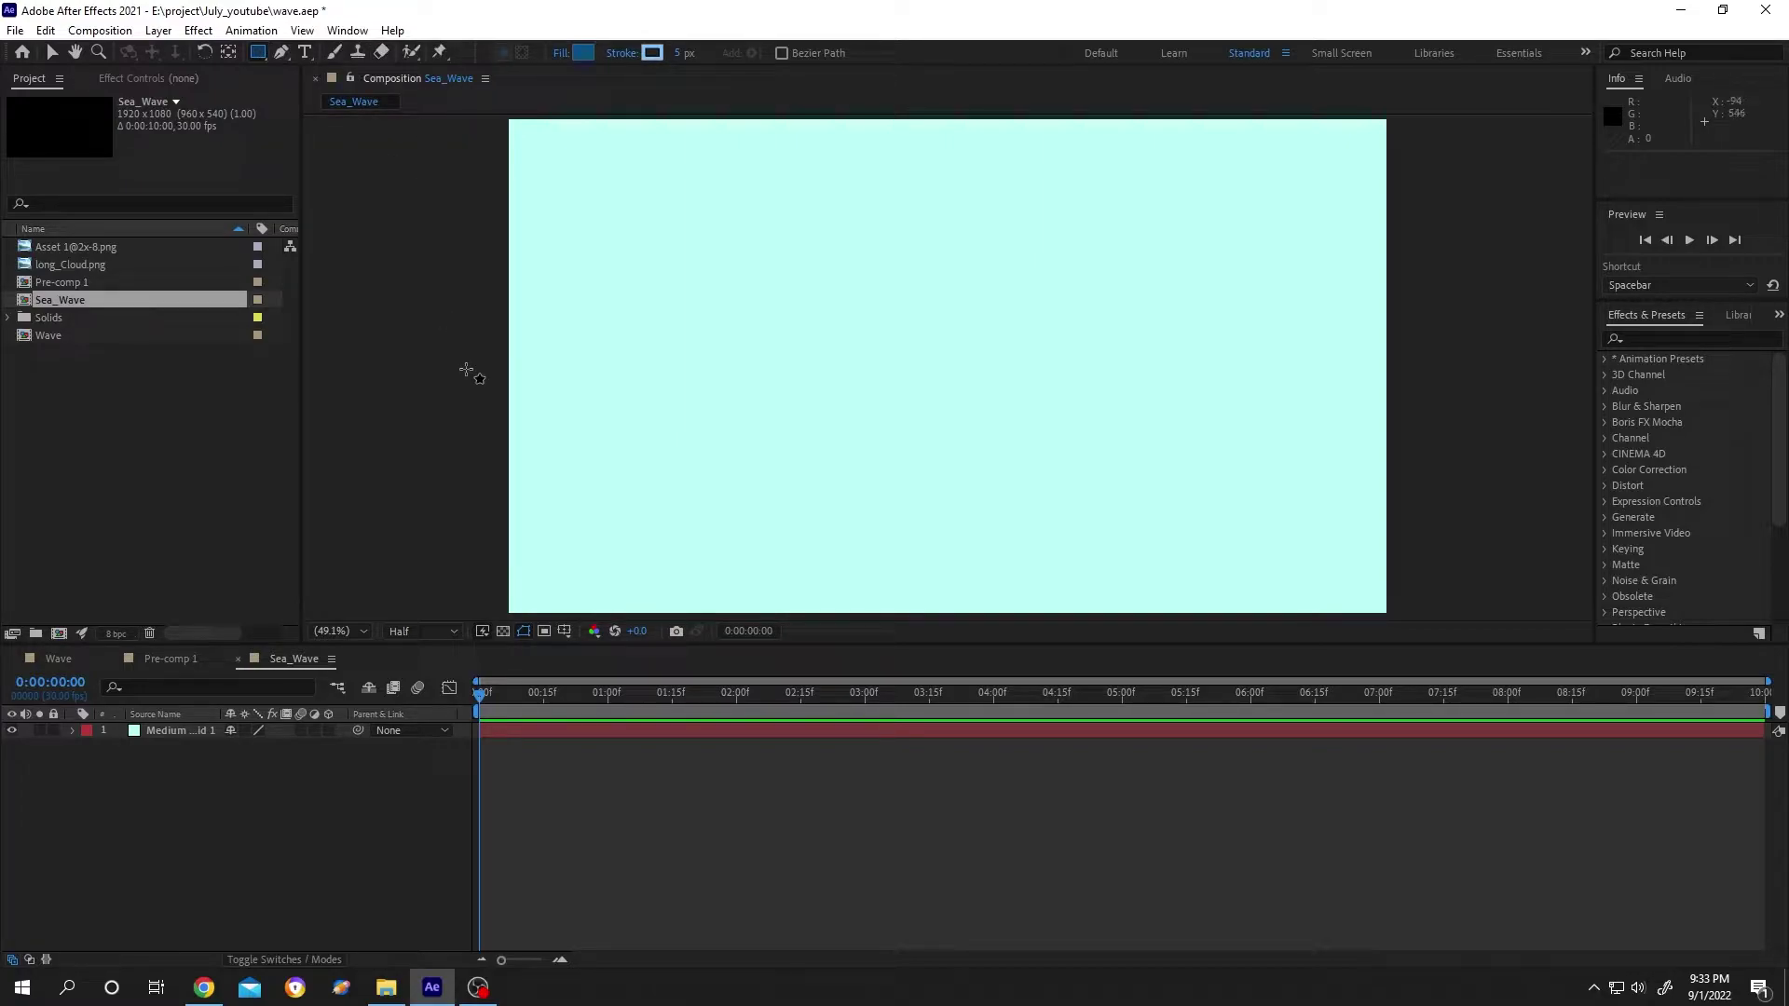
mouse_move(452, 369)
left_mouse_down()
mouse_move(1141, 512)
mouse_move(1438, 632)
left_mouse_up()
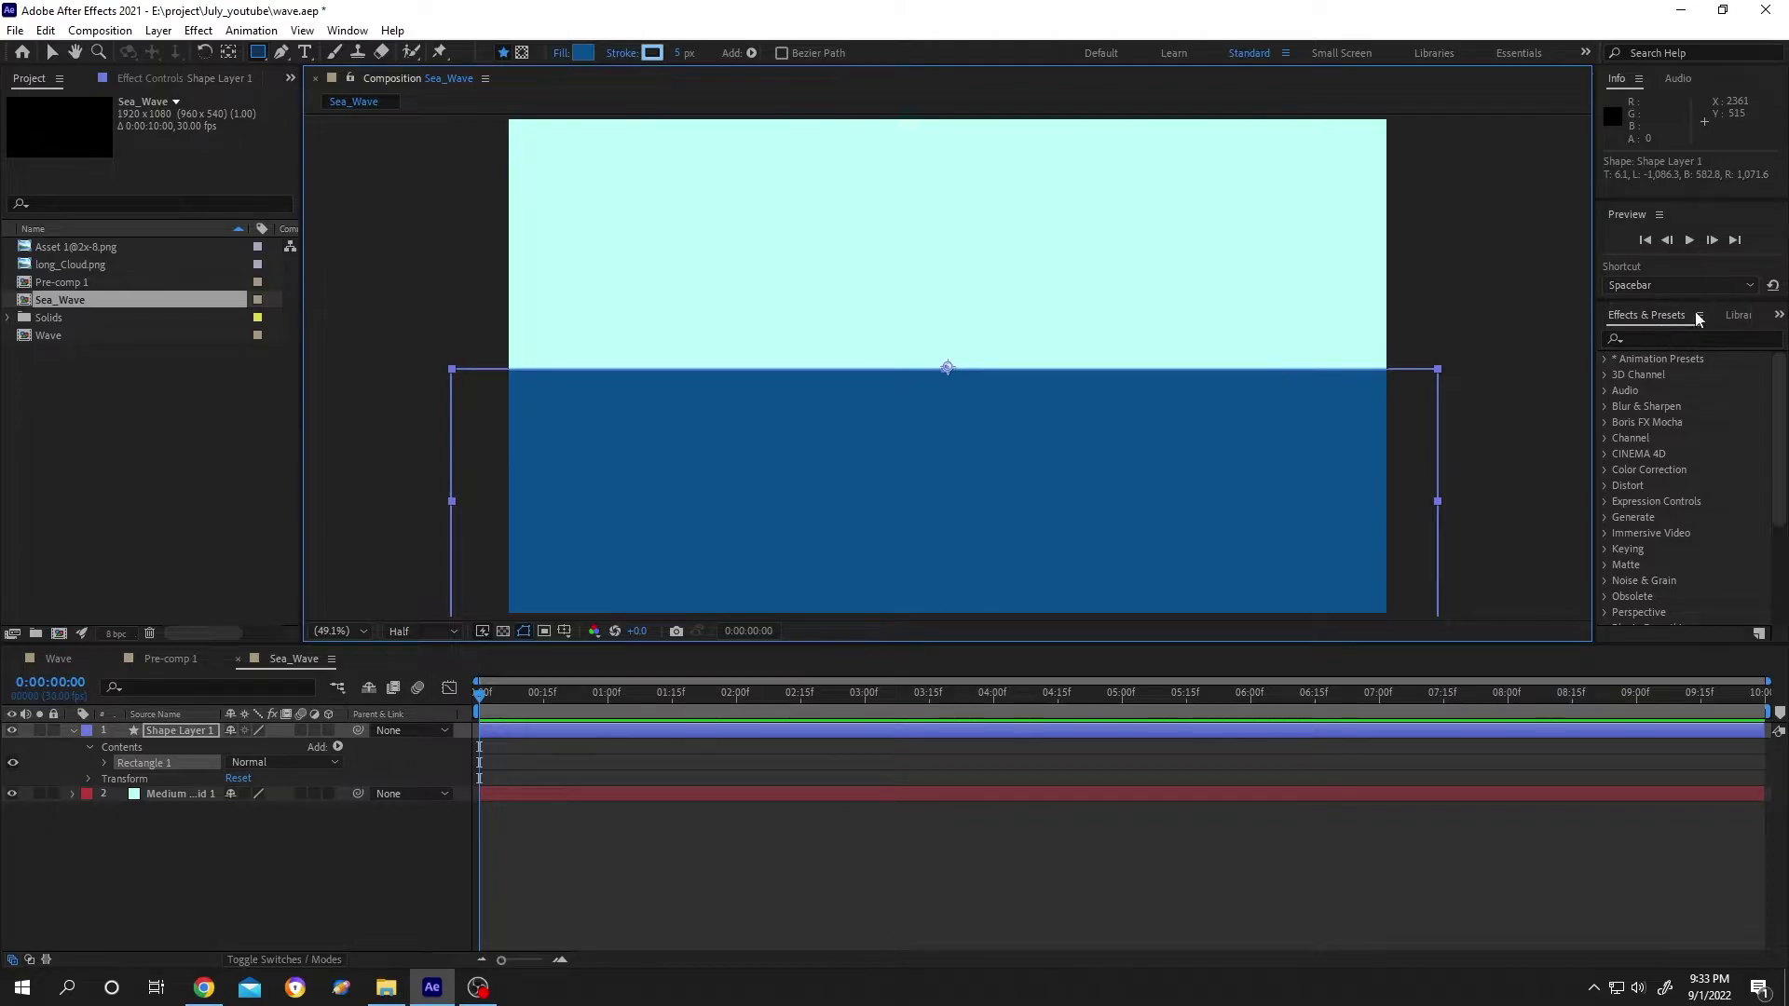
left_click(336, 32)
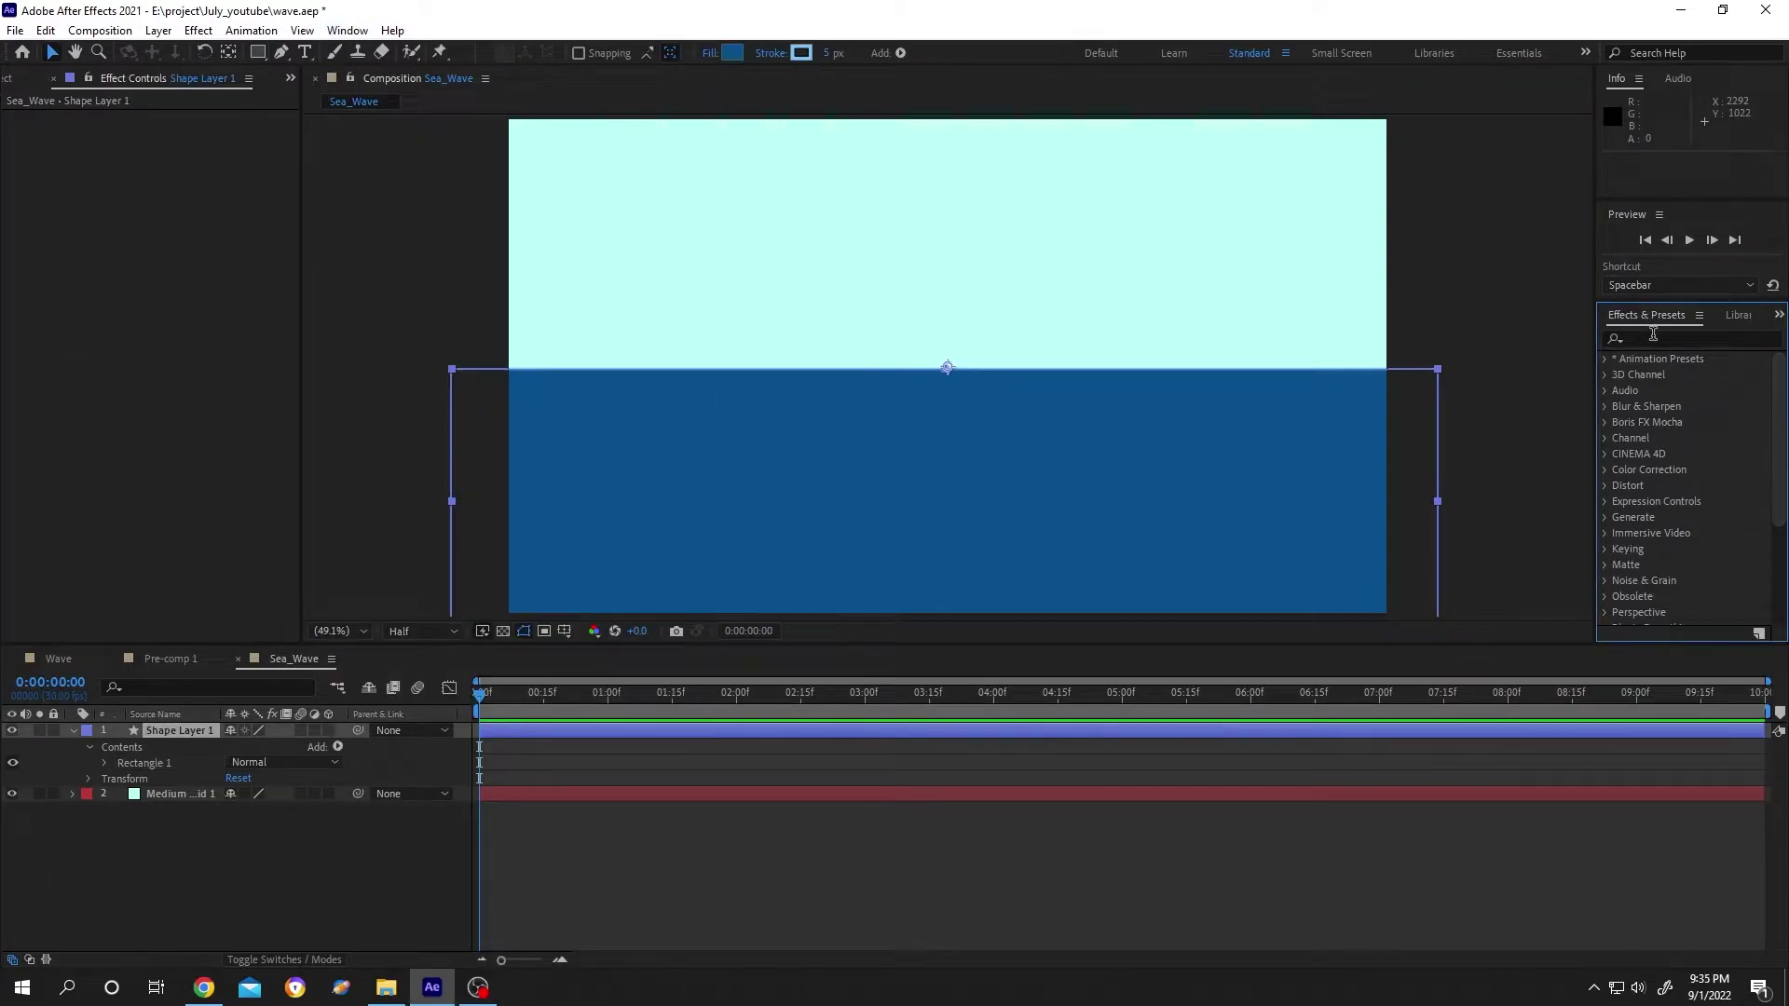
Search 'wave' in Effects & Presets and apply Wave Warp to Shape Layer 1
left_click(1652, 338)
type("wave")
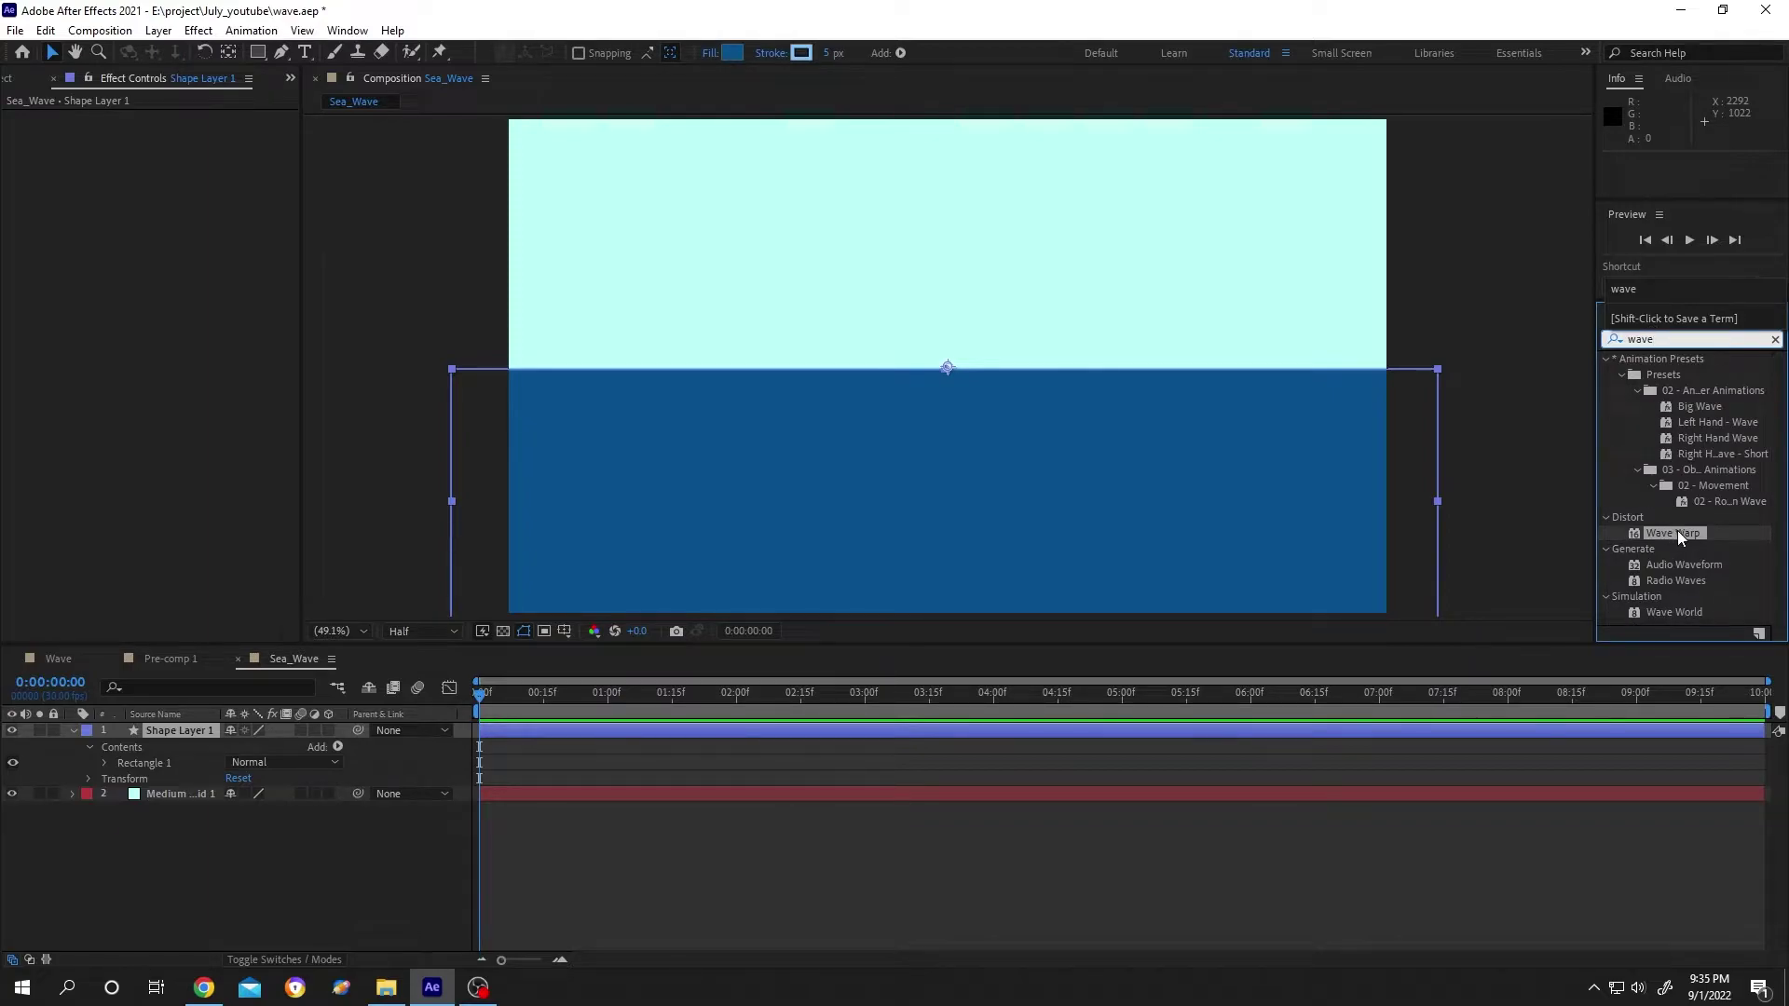
left_click_drag(1674, 534, 177, 756)
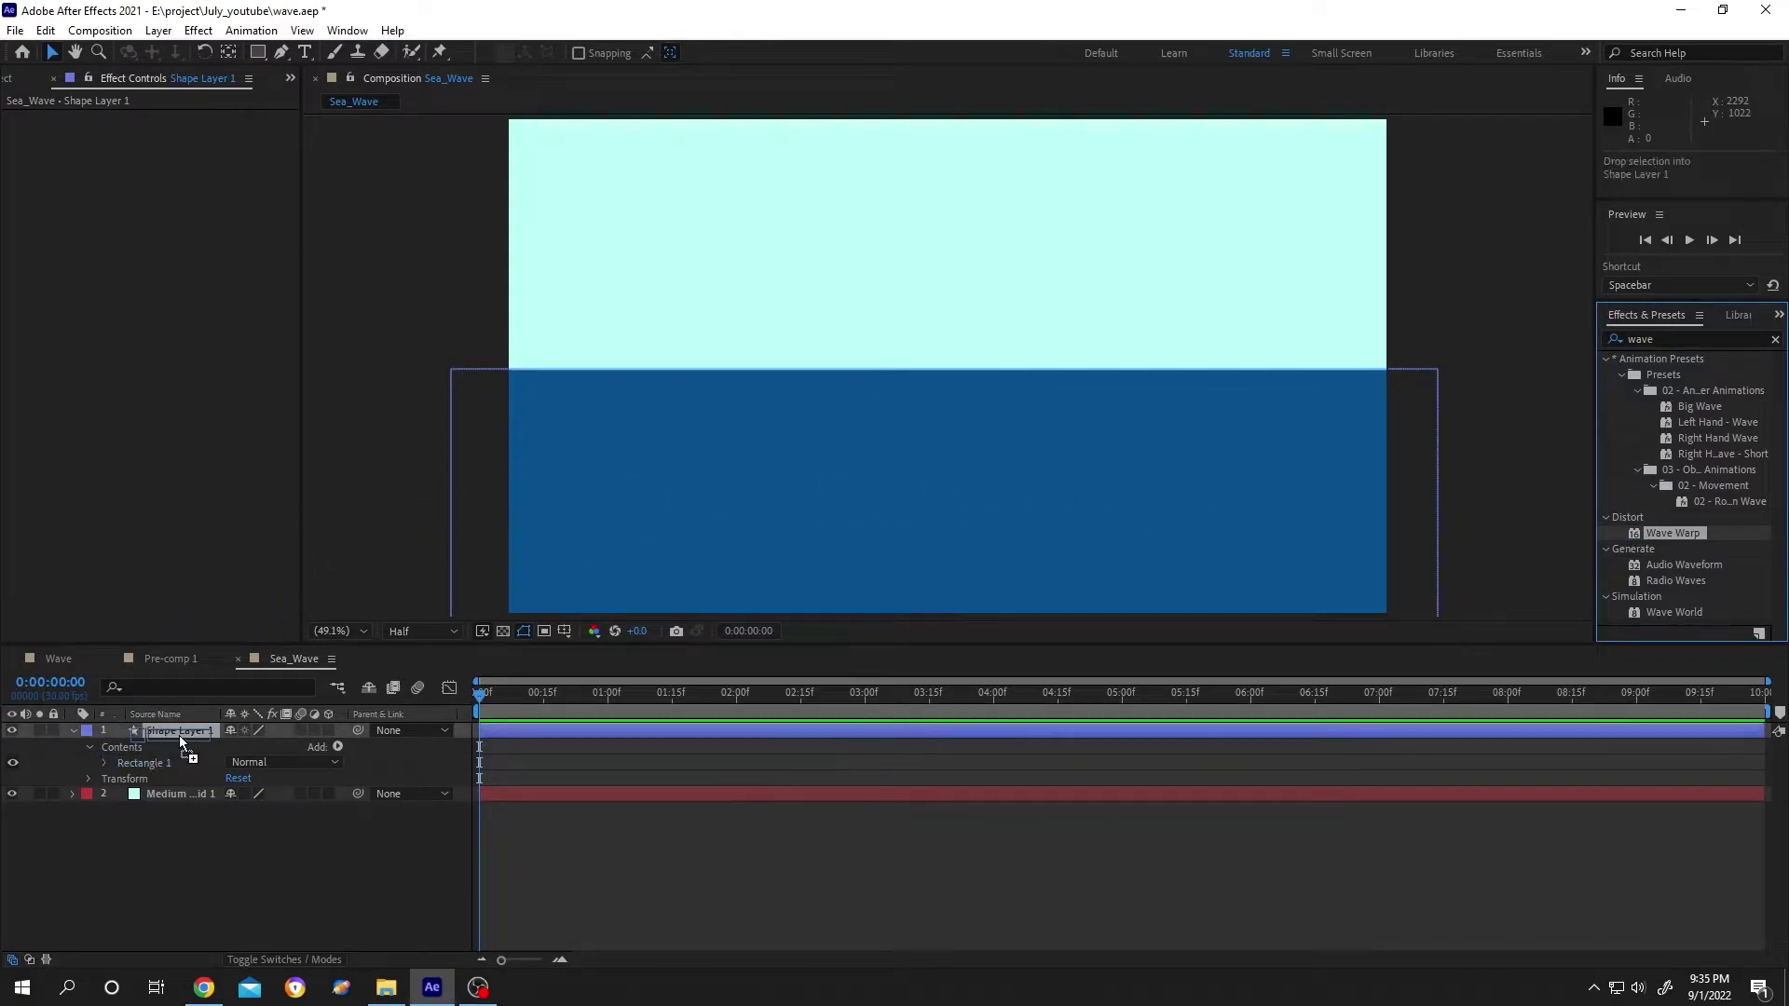
left_click_drag(177, 756, 178, 735)
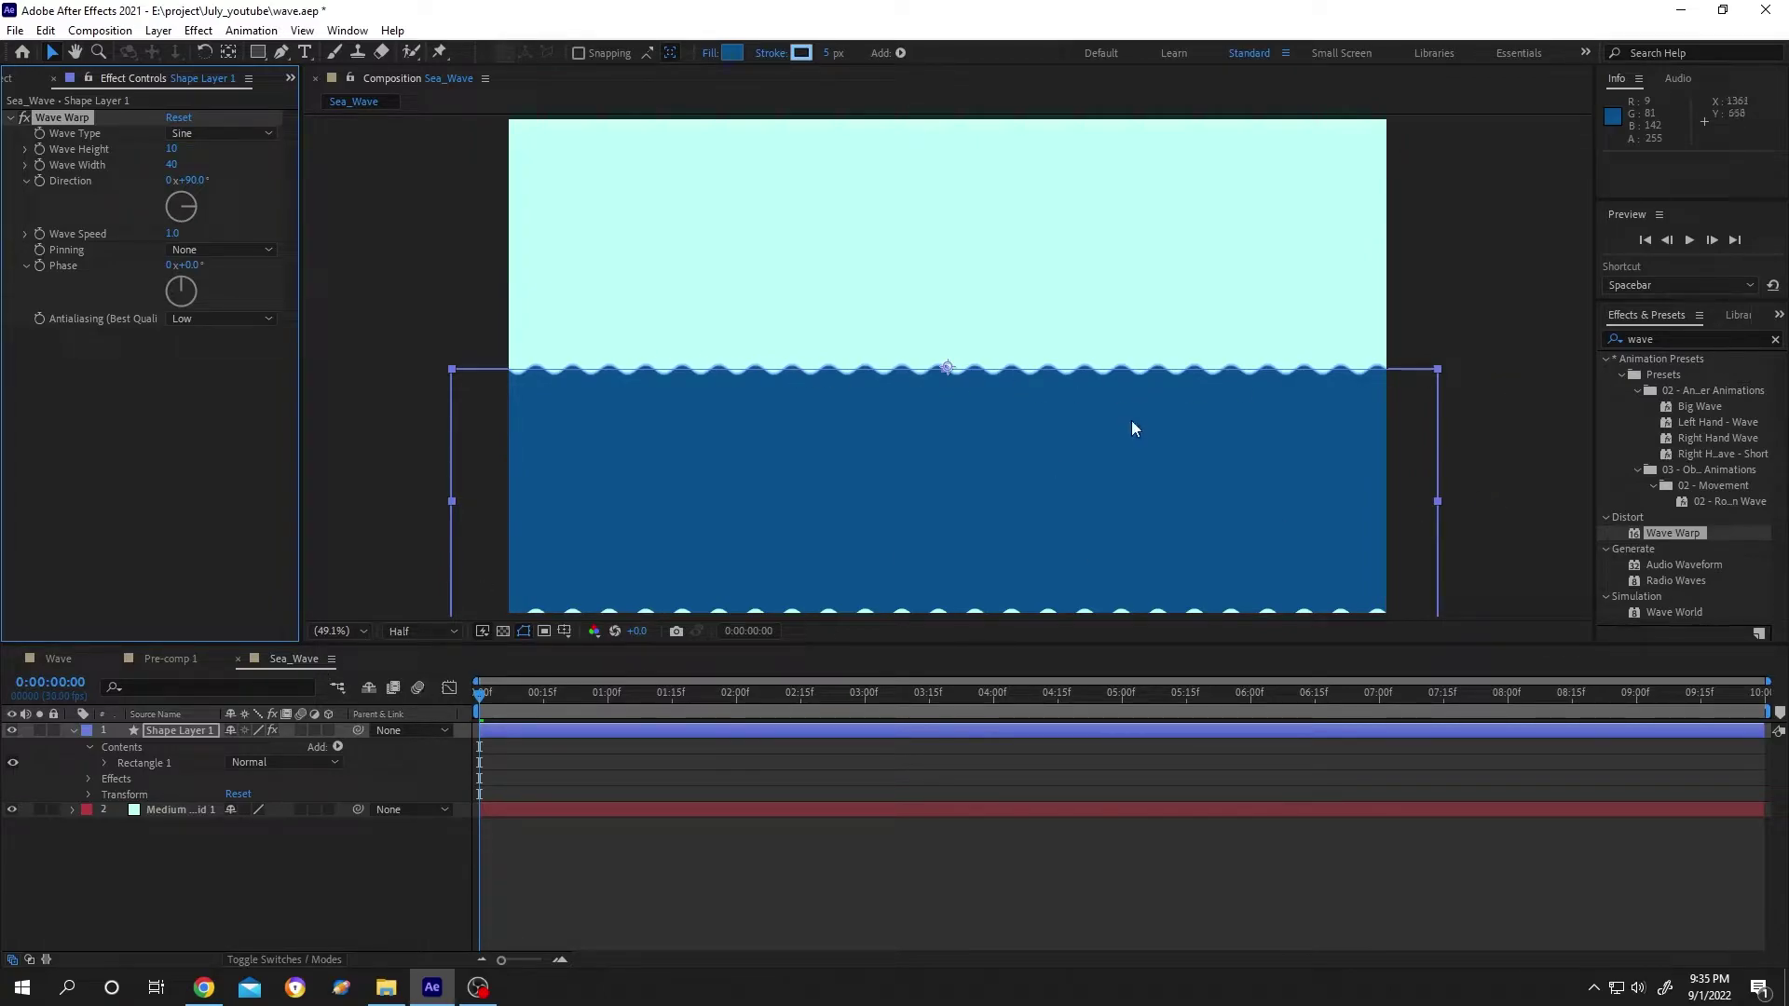
Set Shape Layer 1's Wave Warp Pinning to Bottom Edge, restoring the viewer to 50%
key("comma")
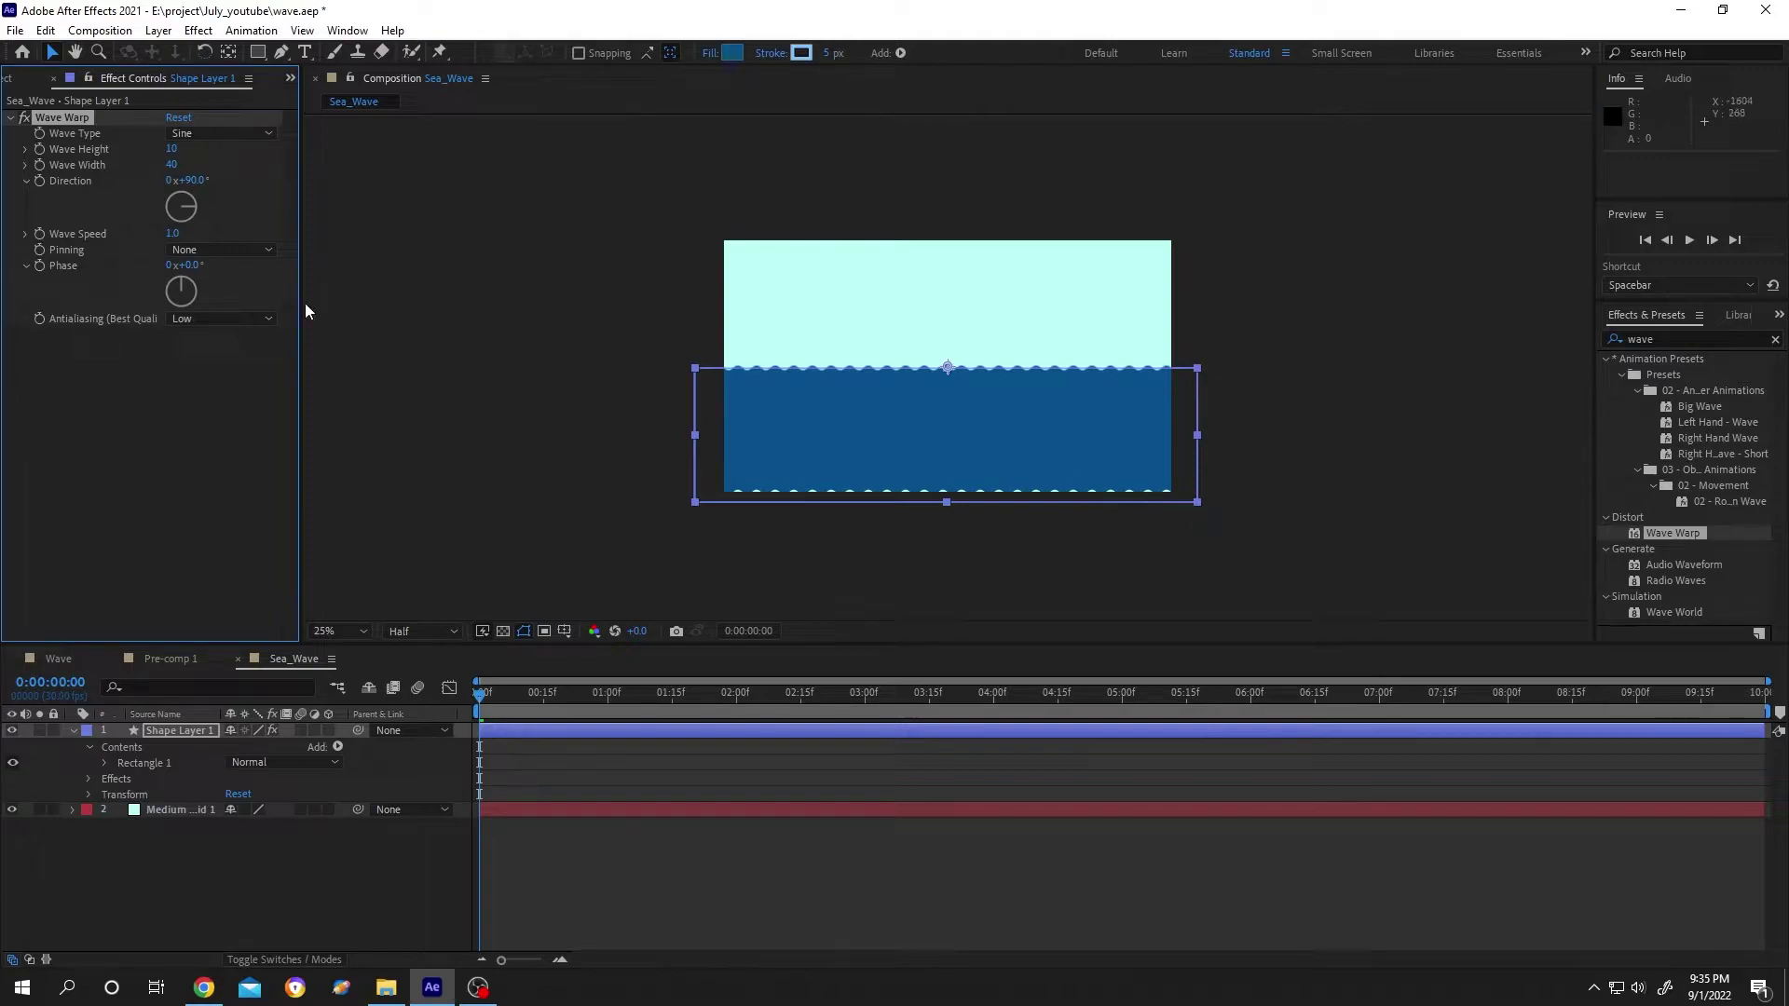
left_click(267, 251)
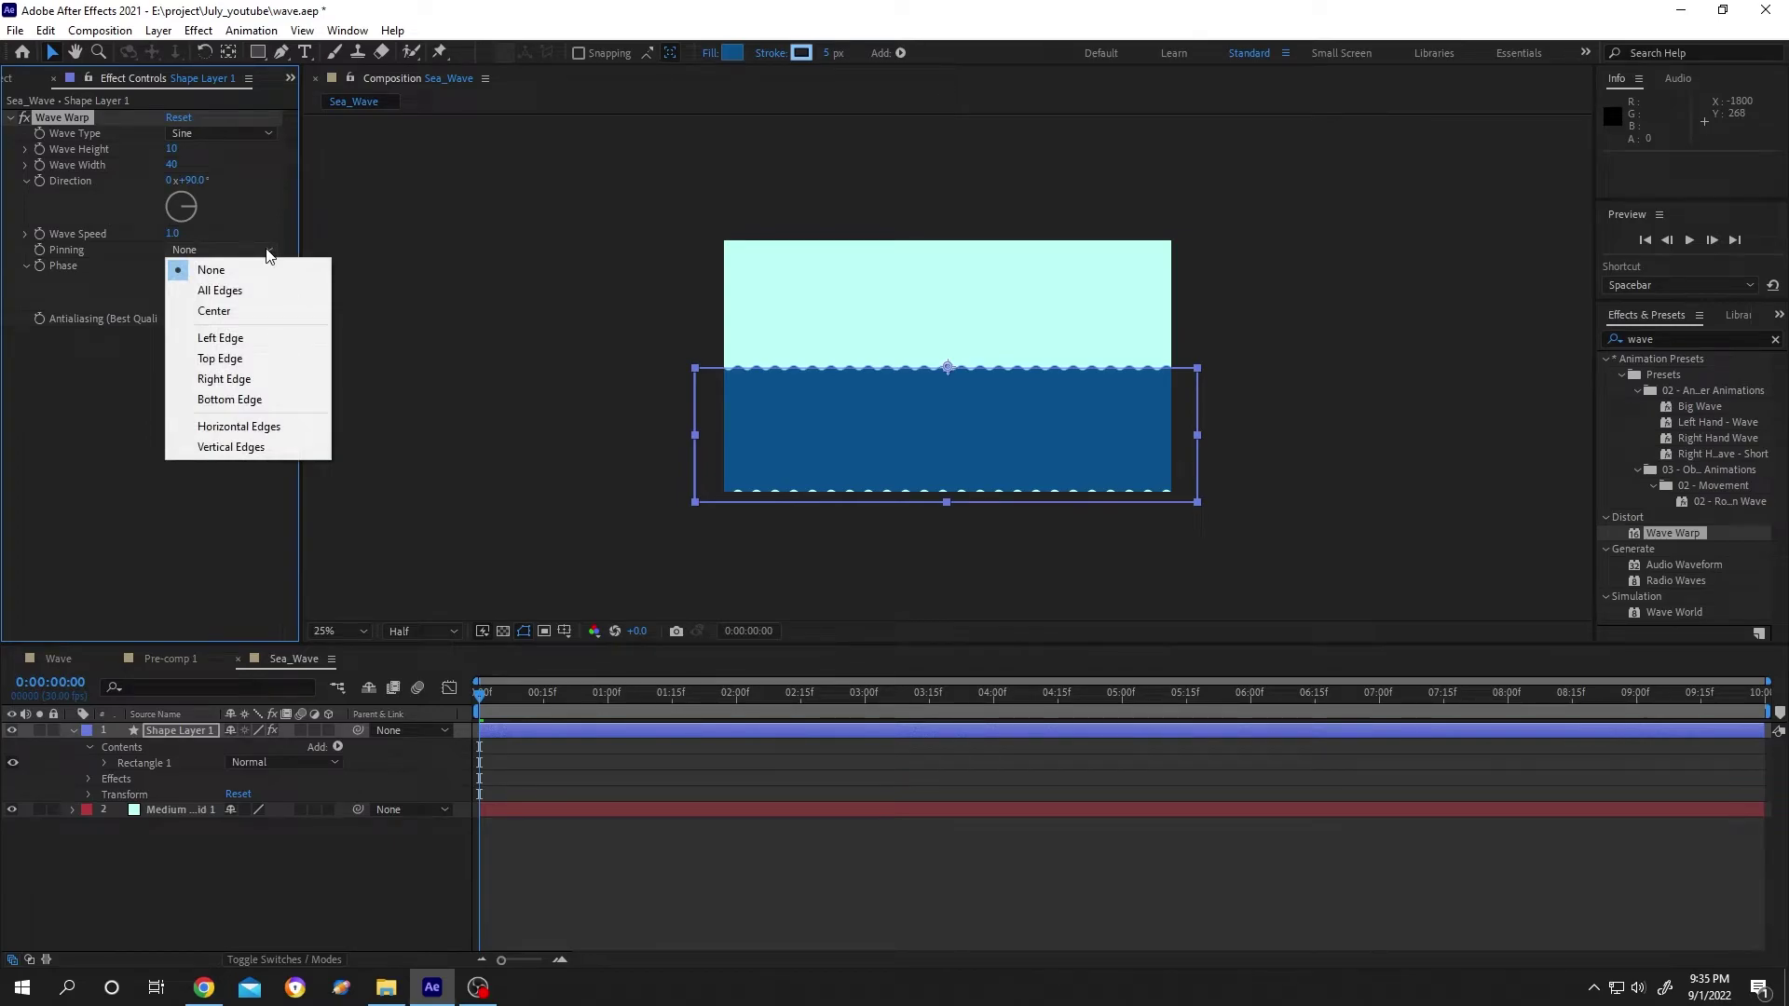
left_click(229, 401)
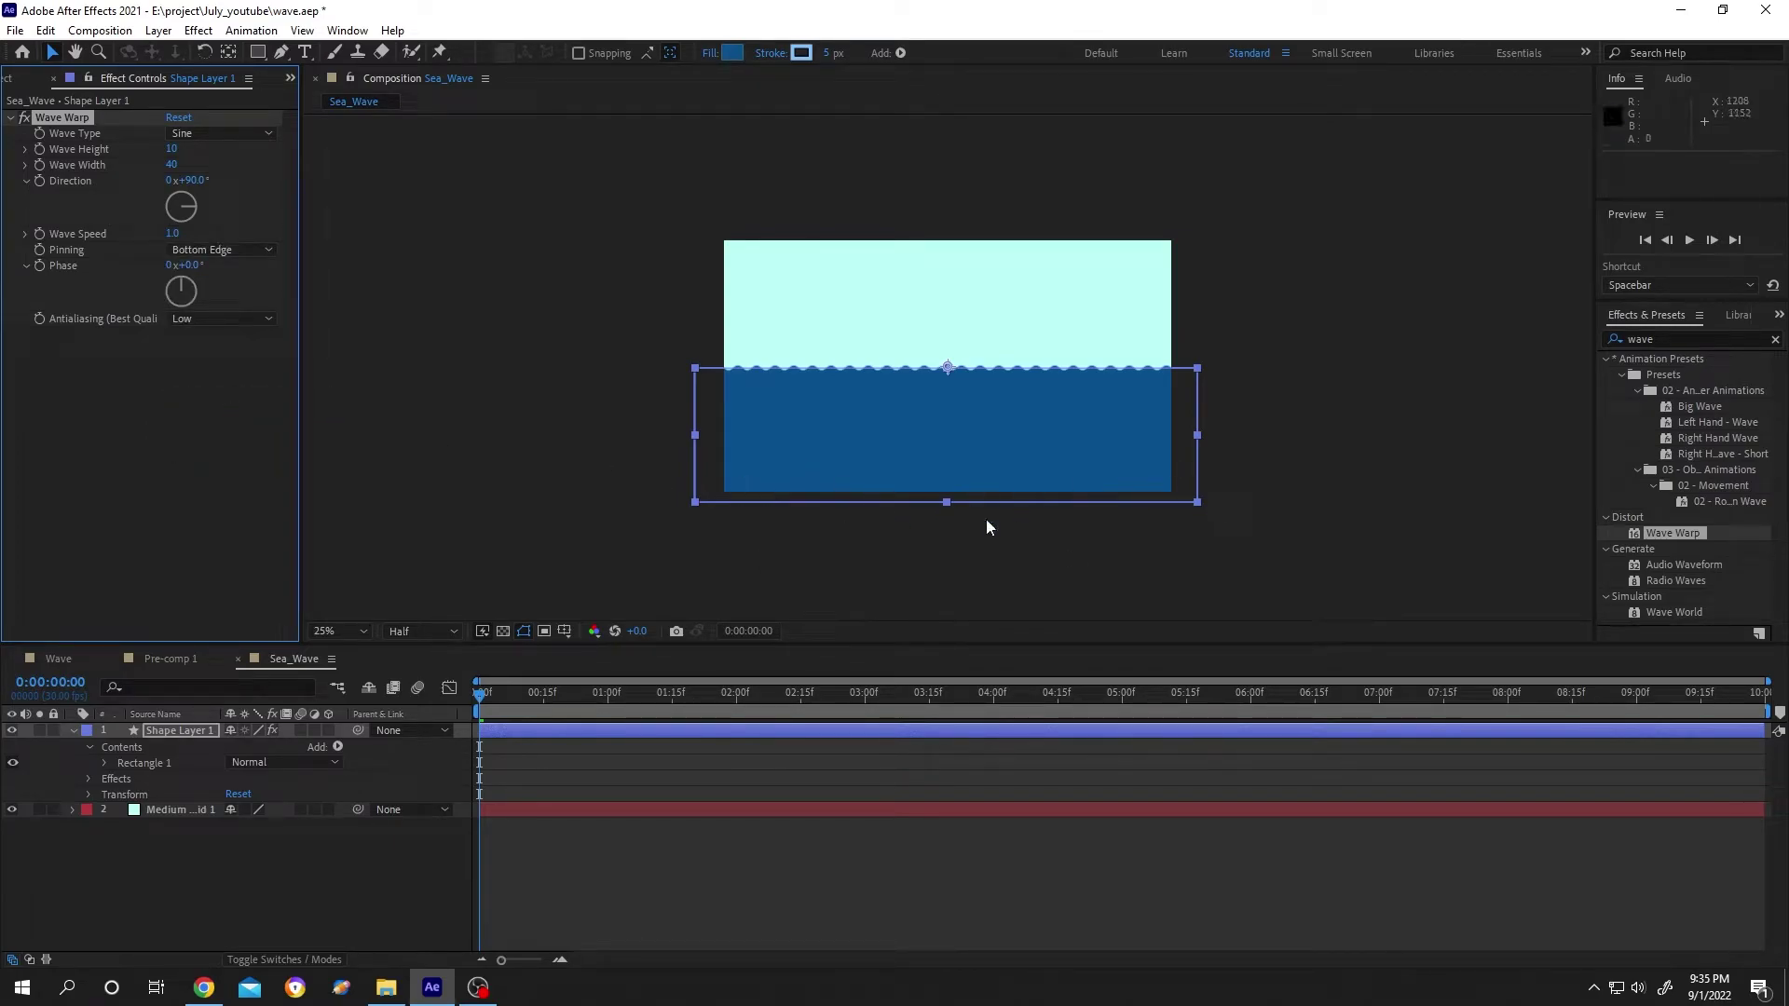
key("period")
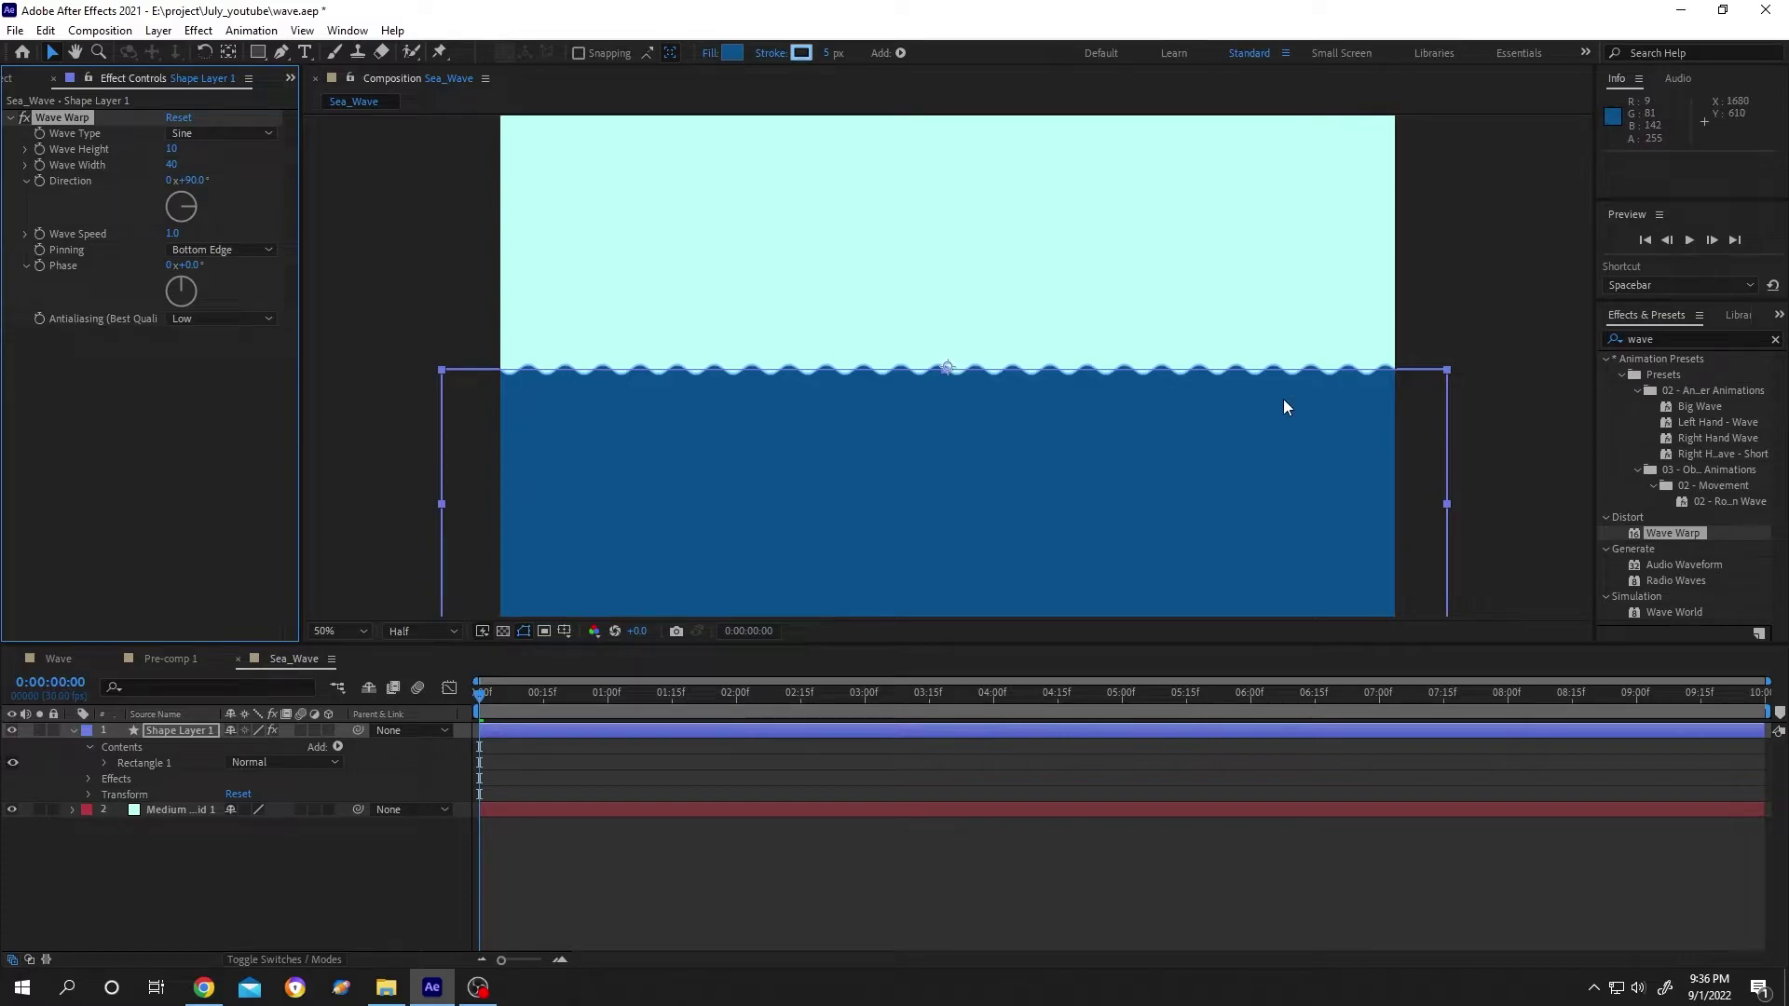
Set Wave Warp's Wave Width to 438 and Wave Height to 19, undoing trial values
key("ctrl+z")
left_click_drag(167, 155, 217, 170)
key("ctrl+z")
left_click_drag(172, 165, 259, 178)
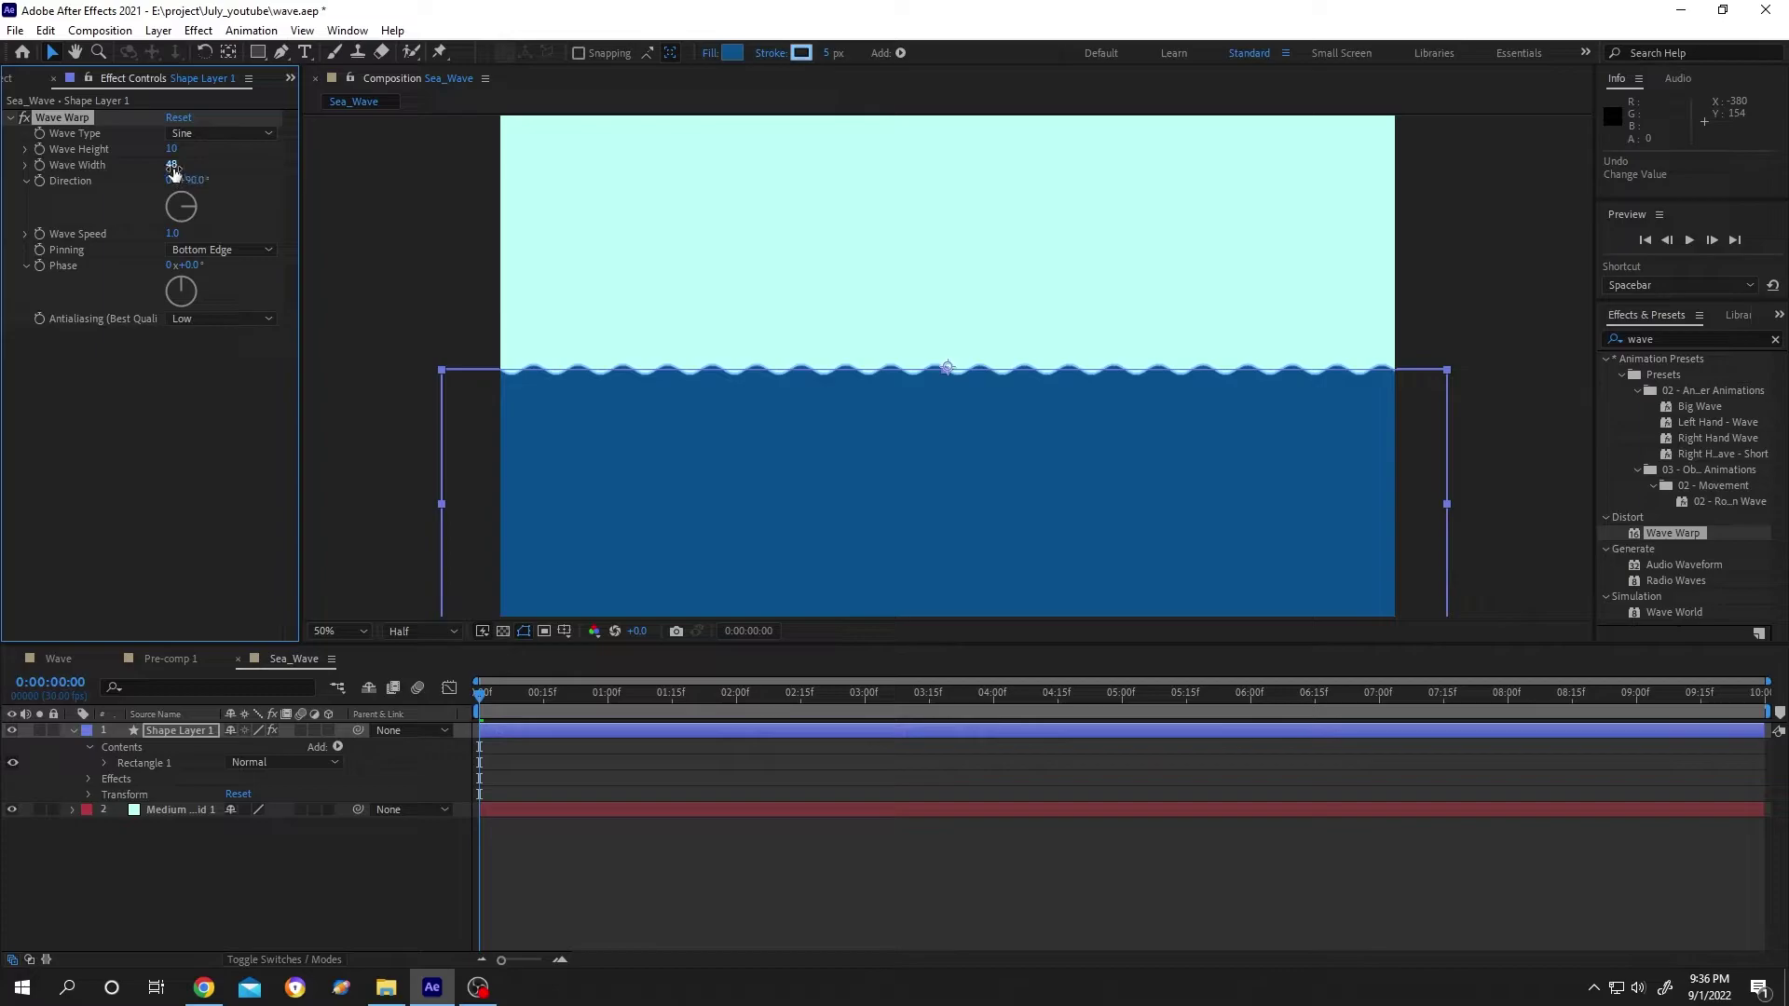
left_click_drag(173, 165, 210, 272)
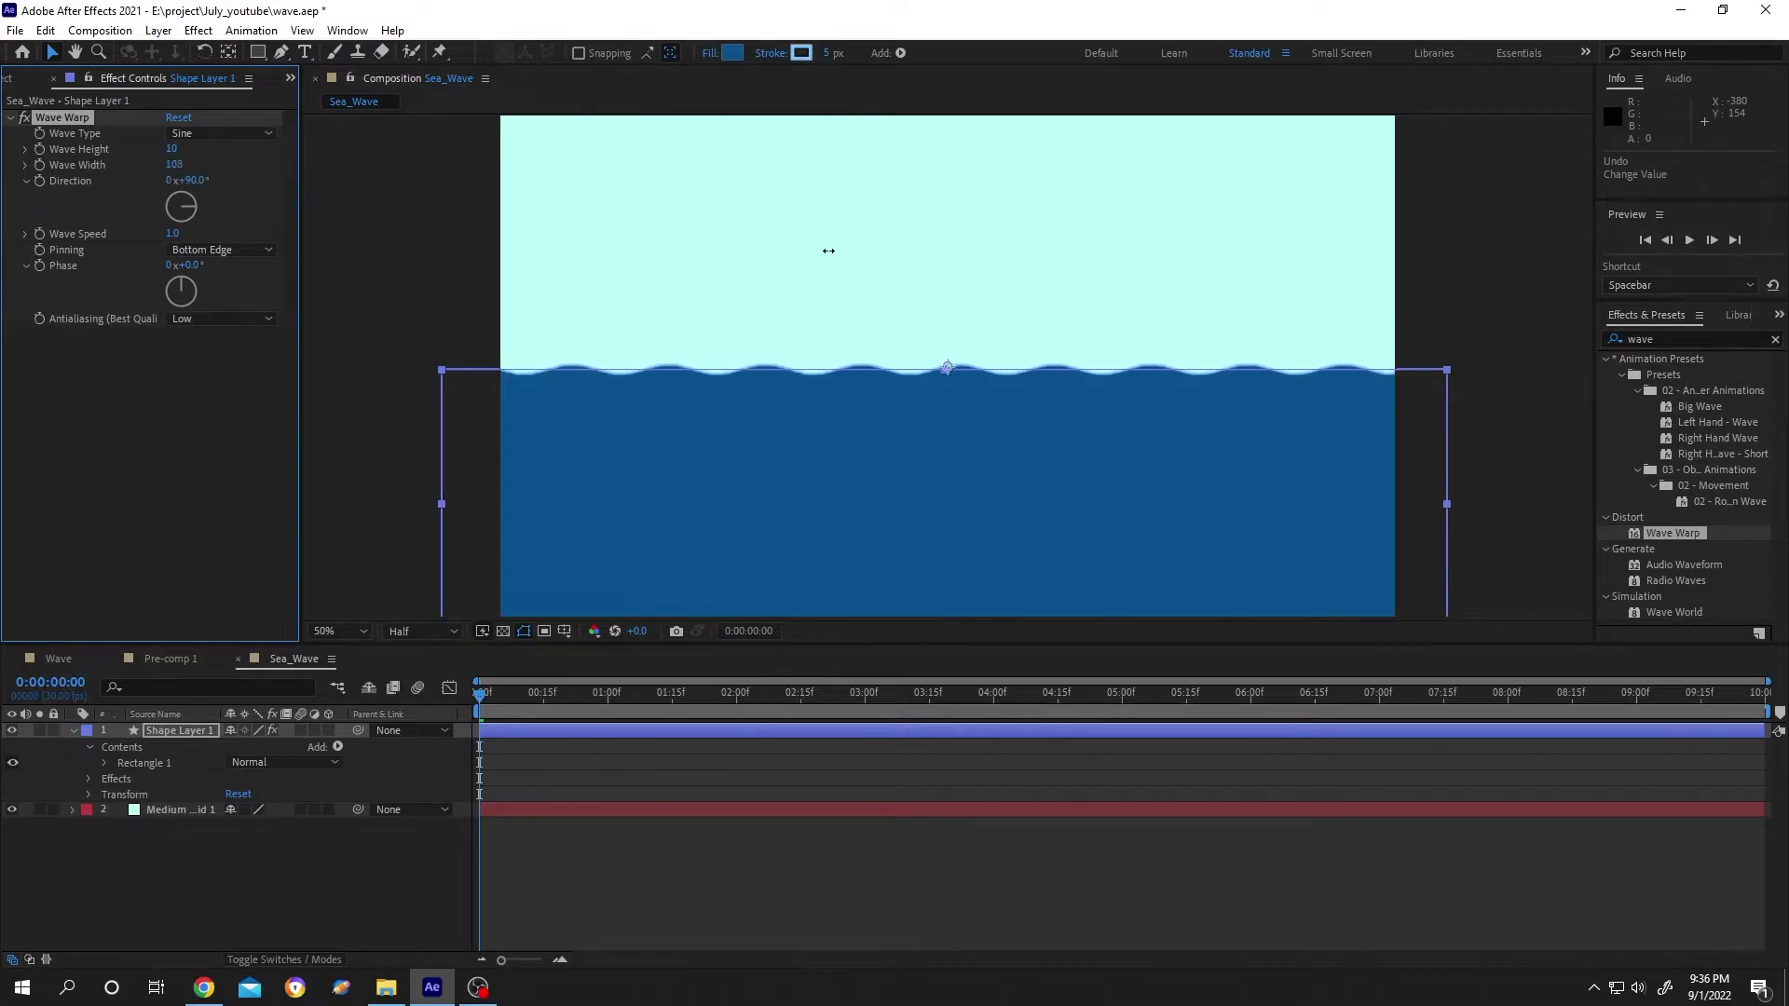
mouse_move(174, 165)
left_mouse_down()
mouse_move(1103, 279)
mouse_move(1198, 323)
left_mouse_up()
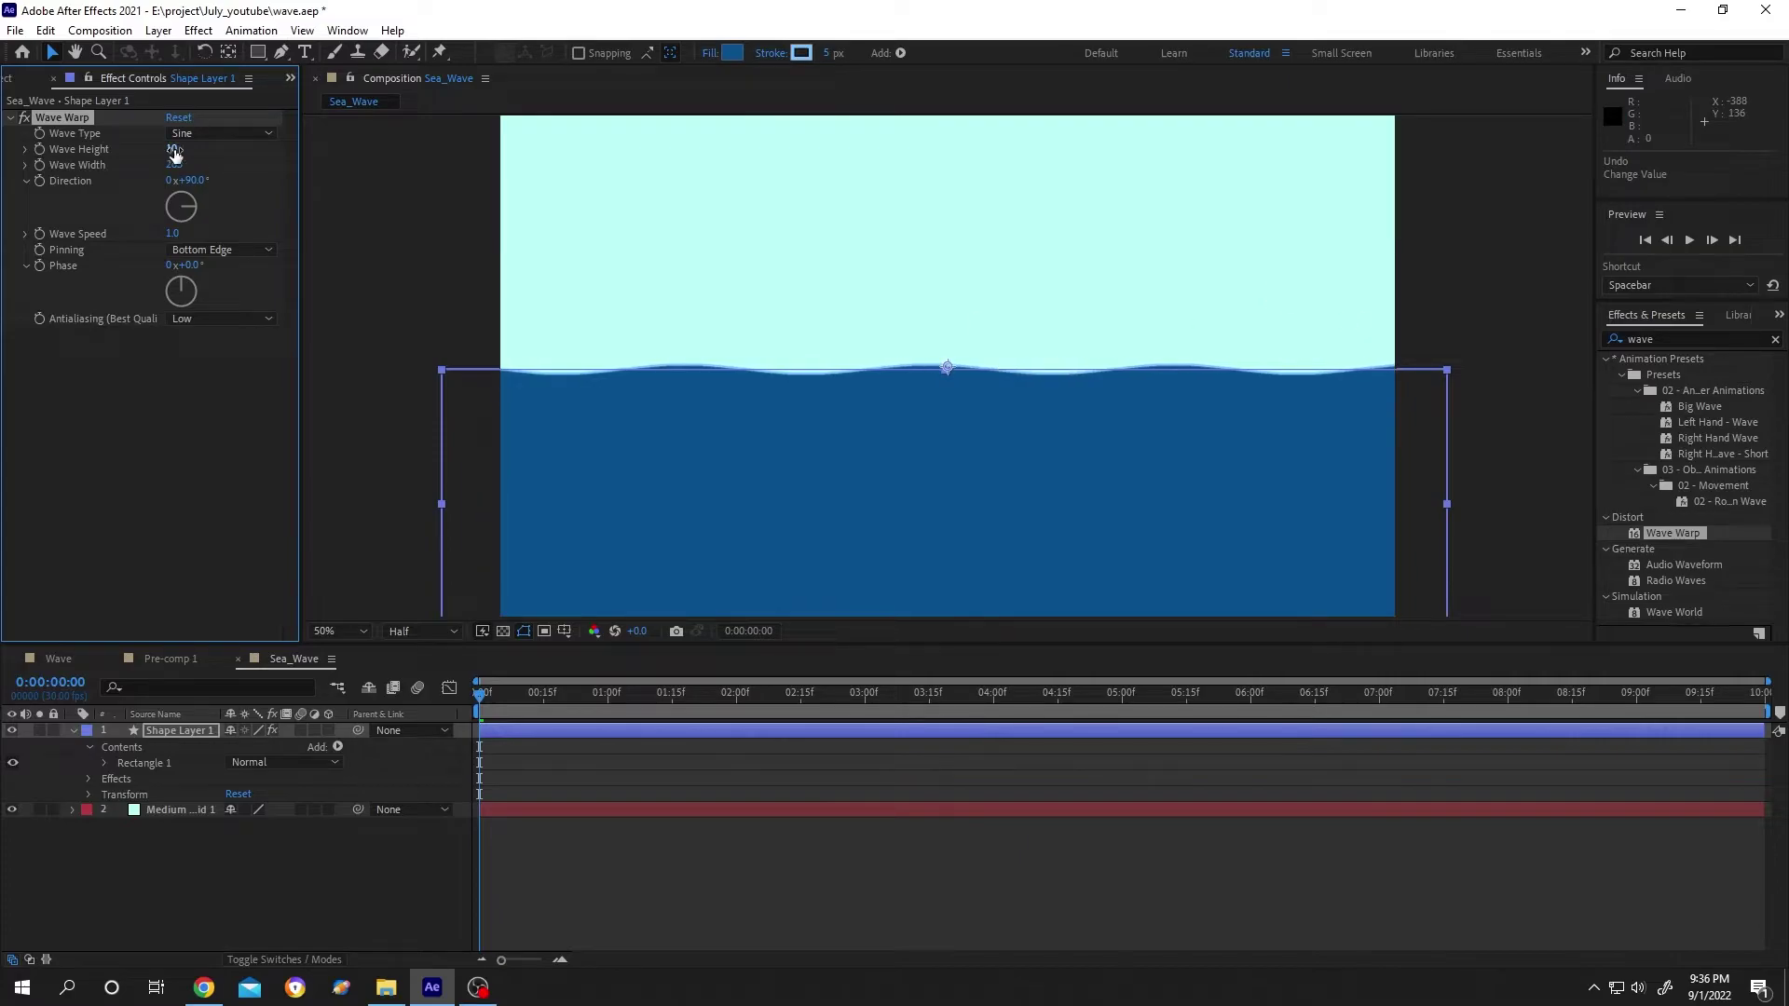
mouse_move(177, 149)
left_mouse_down()
mouse_move(1520, 308)
mouse_move(298, 268)
left_mouse_up()
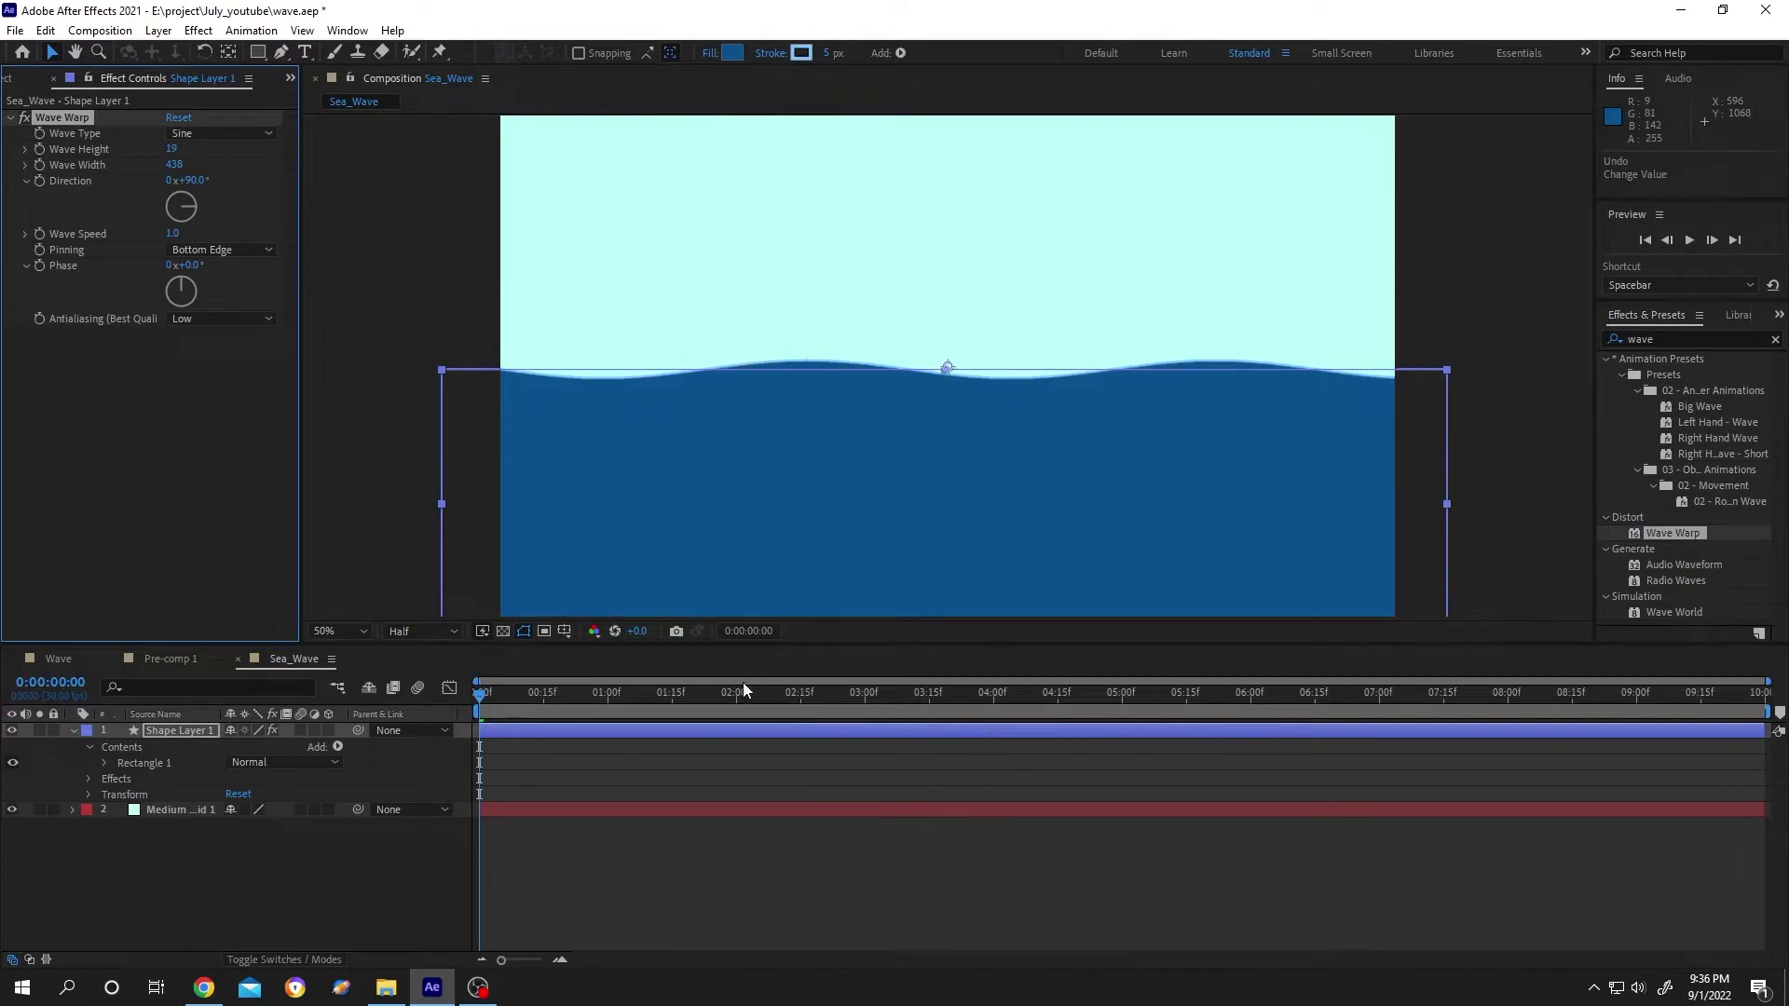
Set Wave Speed to 0.5 and preview the slower-rolling waves
key("space")
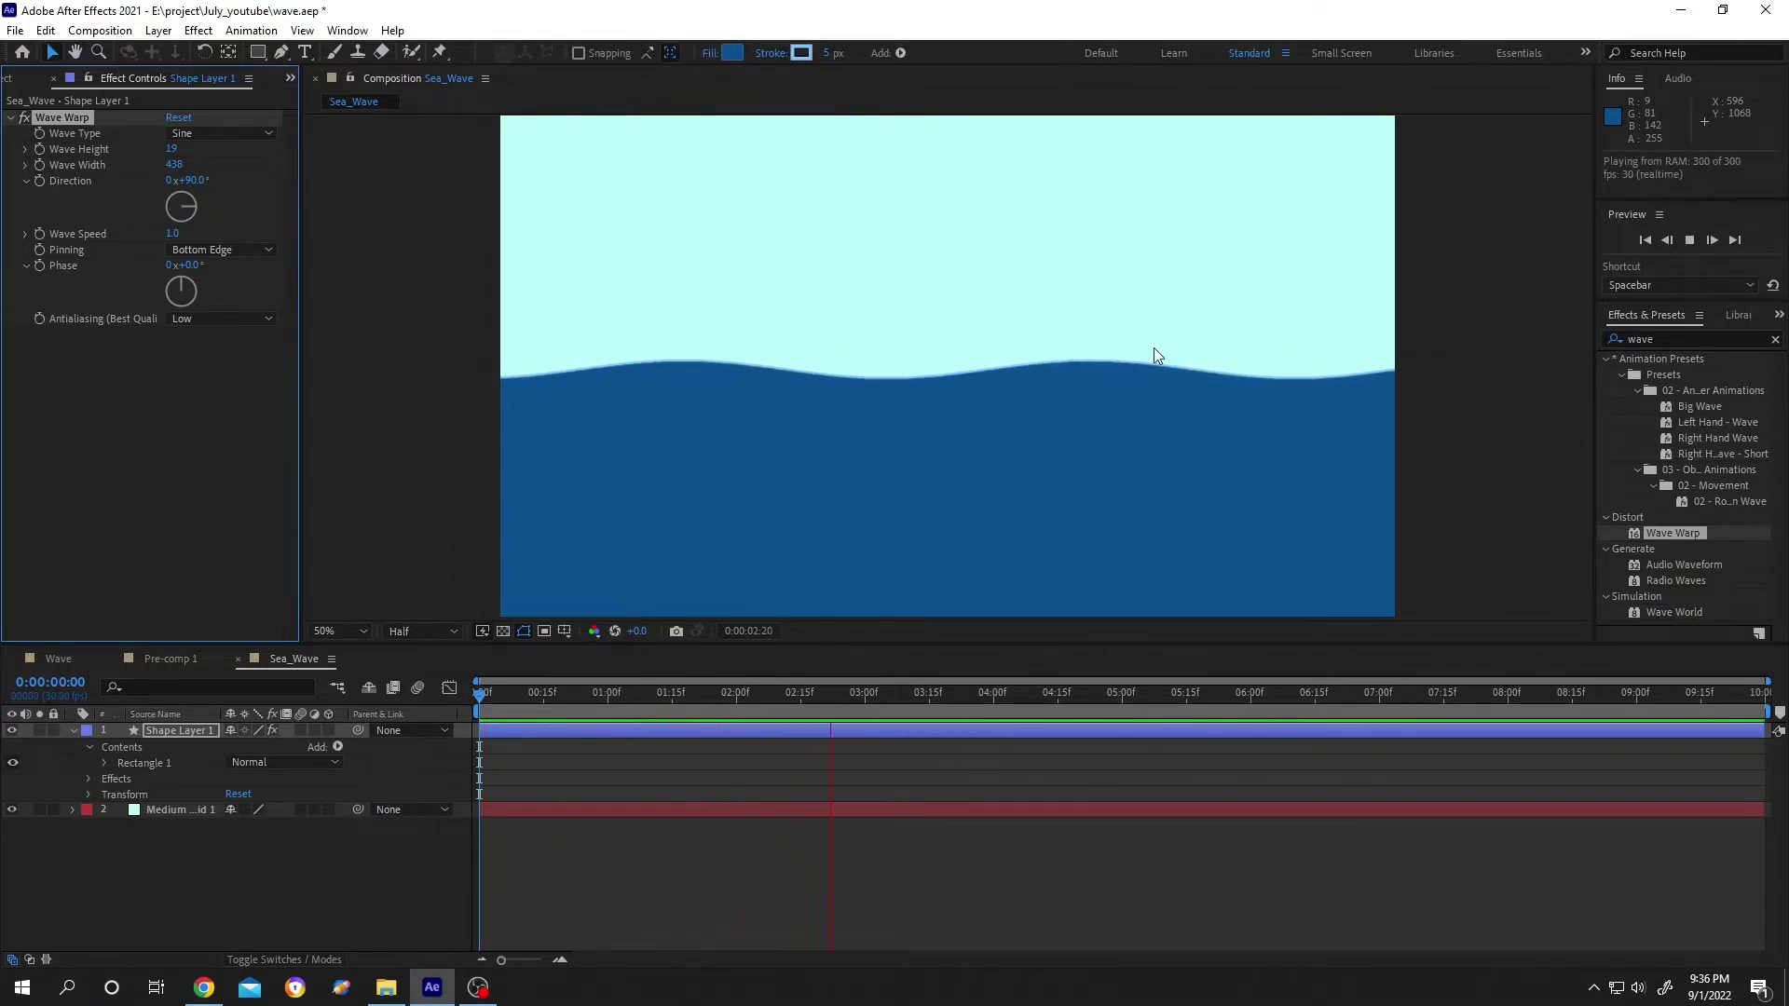
key("space")
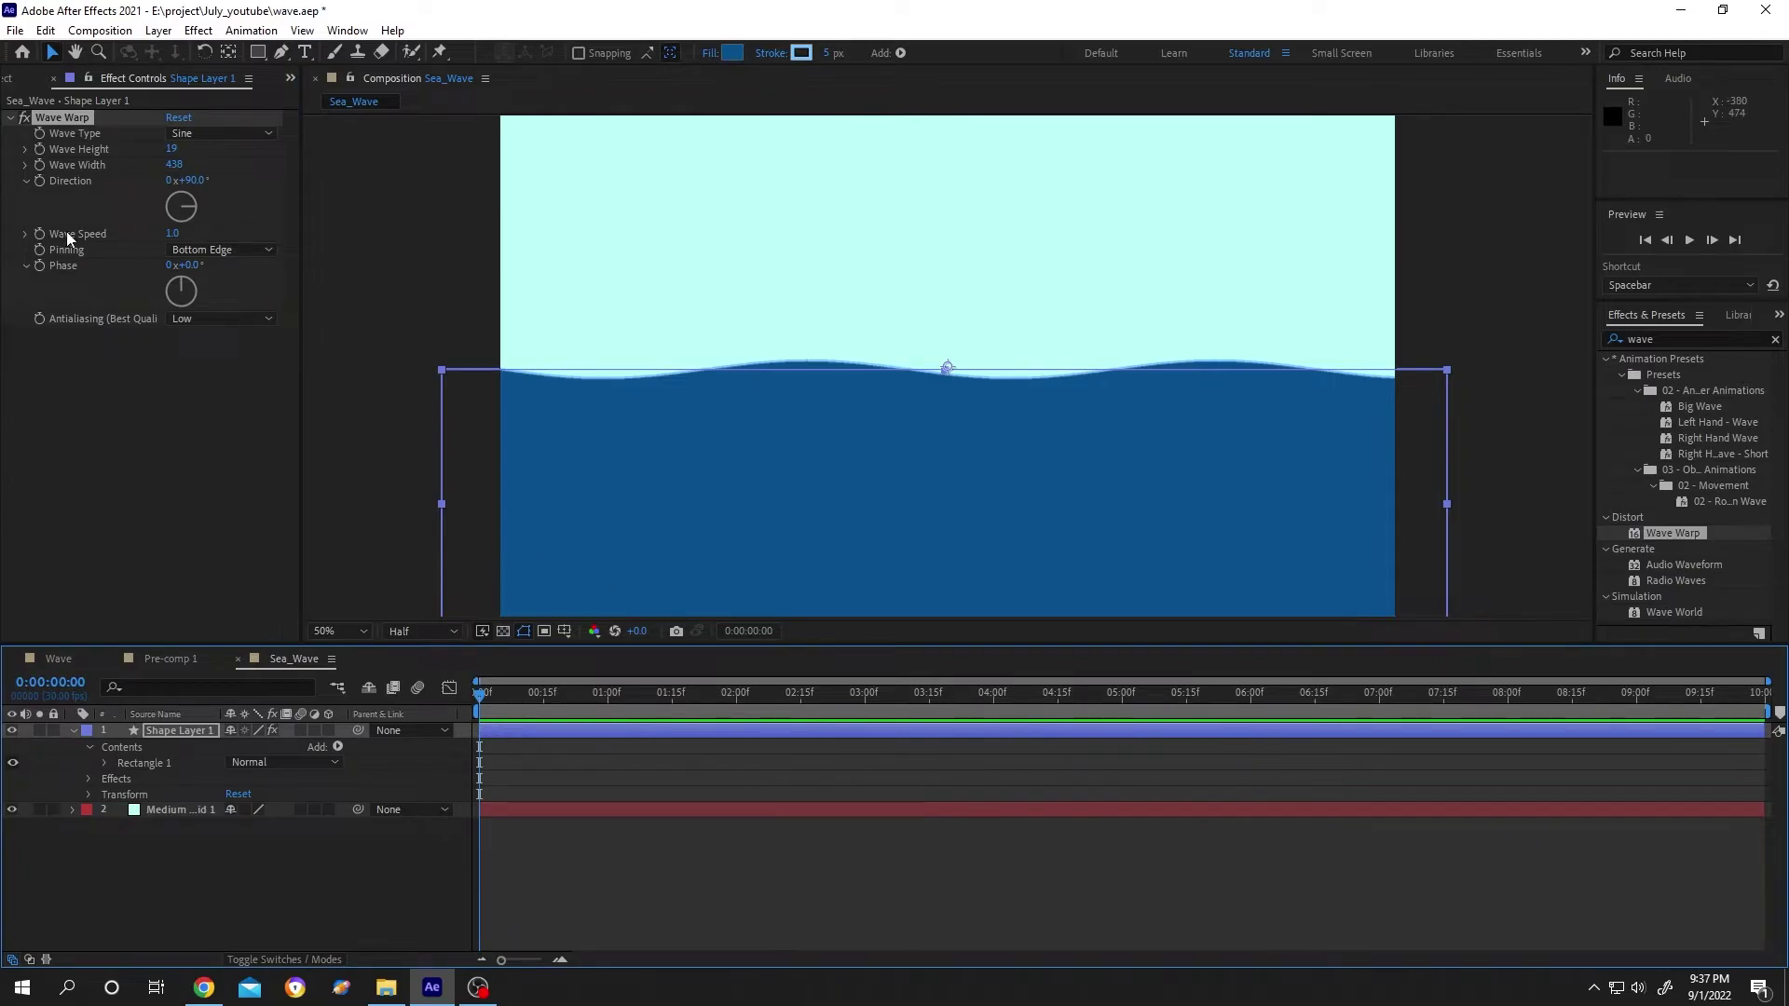
left_click(171, 234)
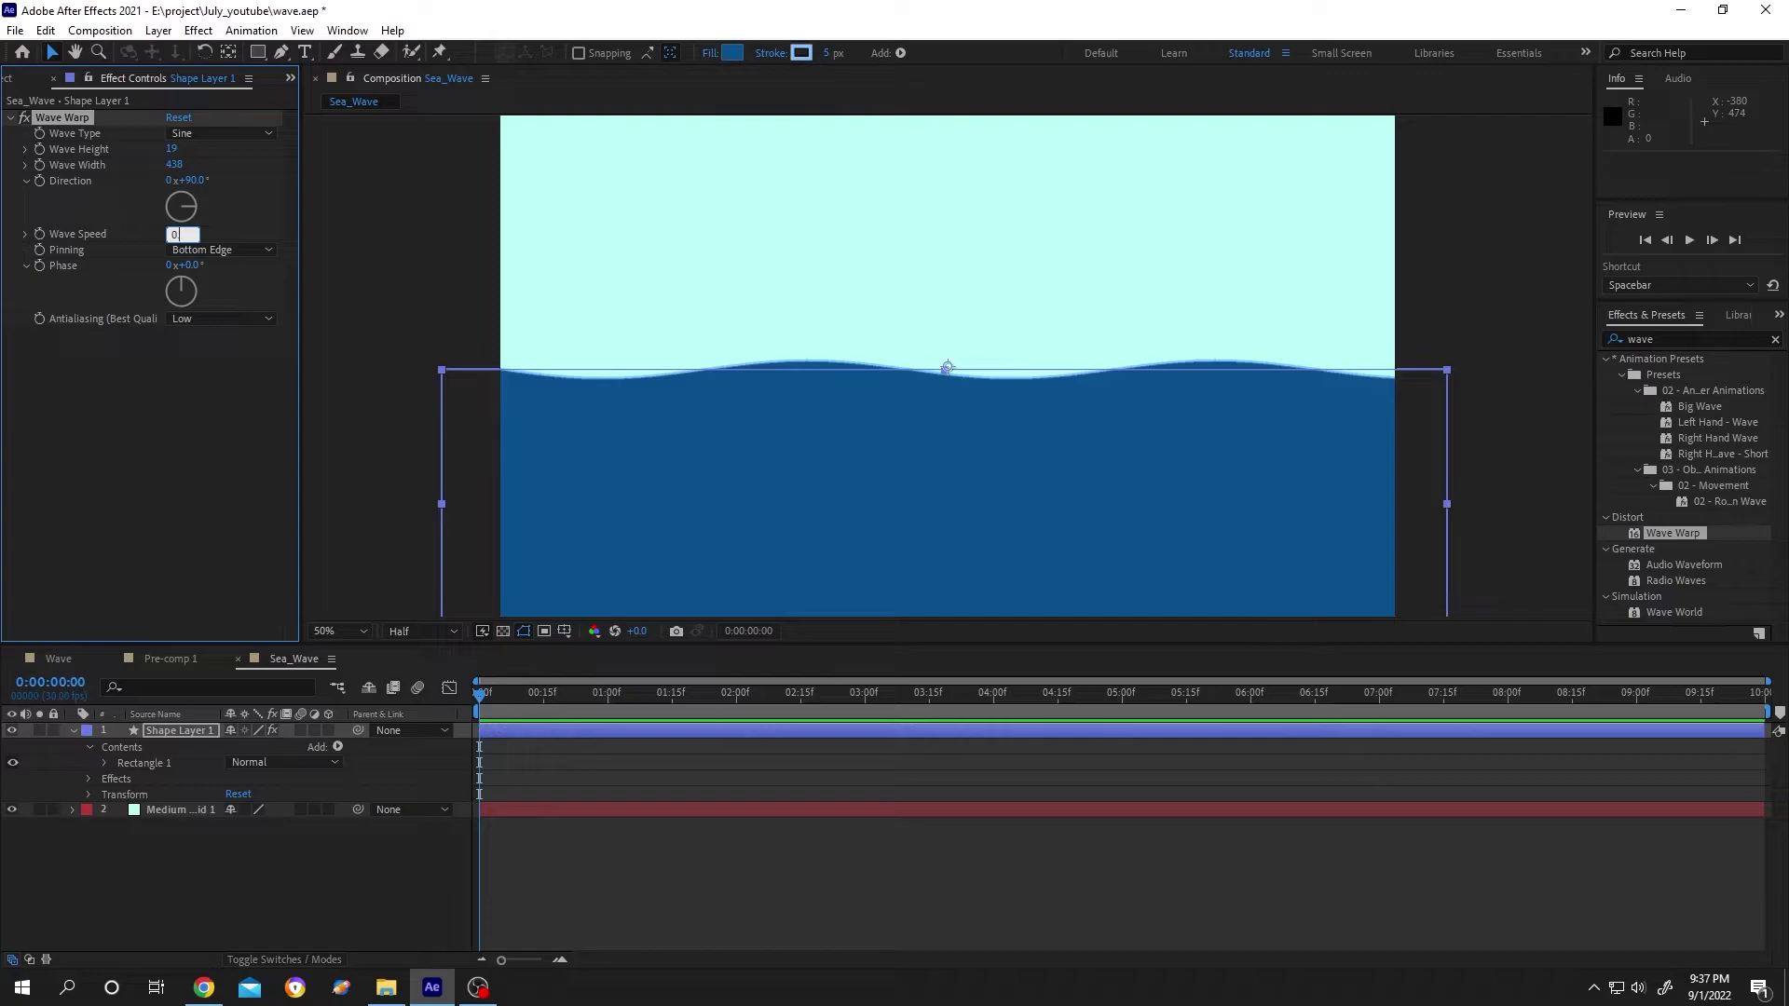
type(".5")
key("Return")
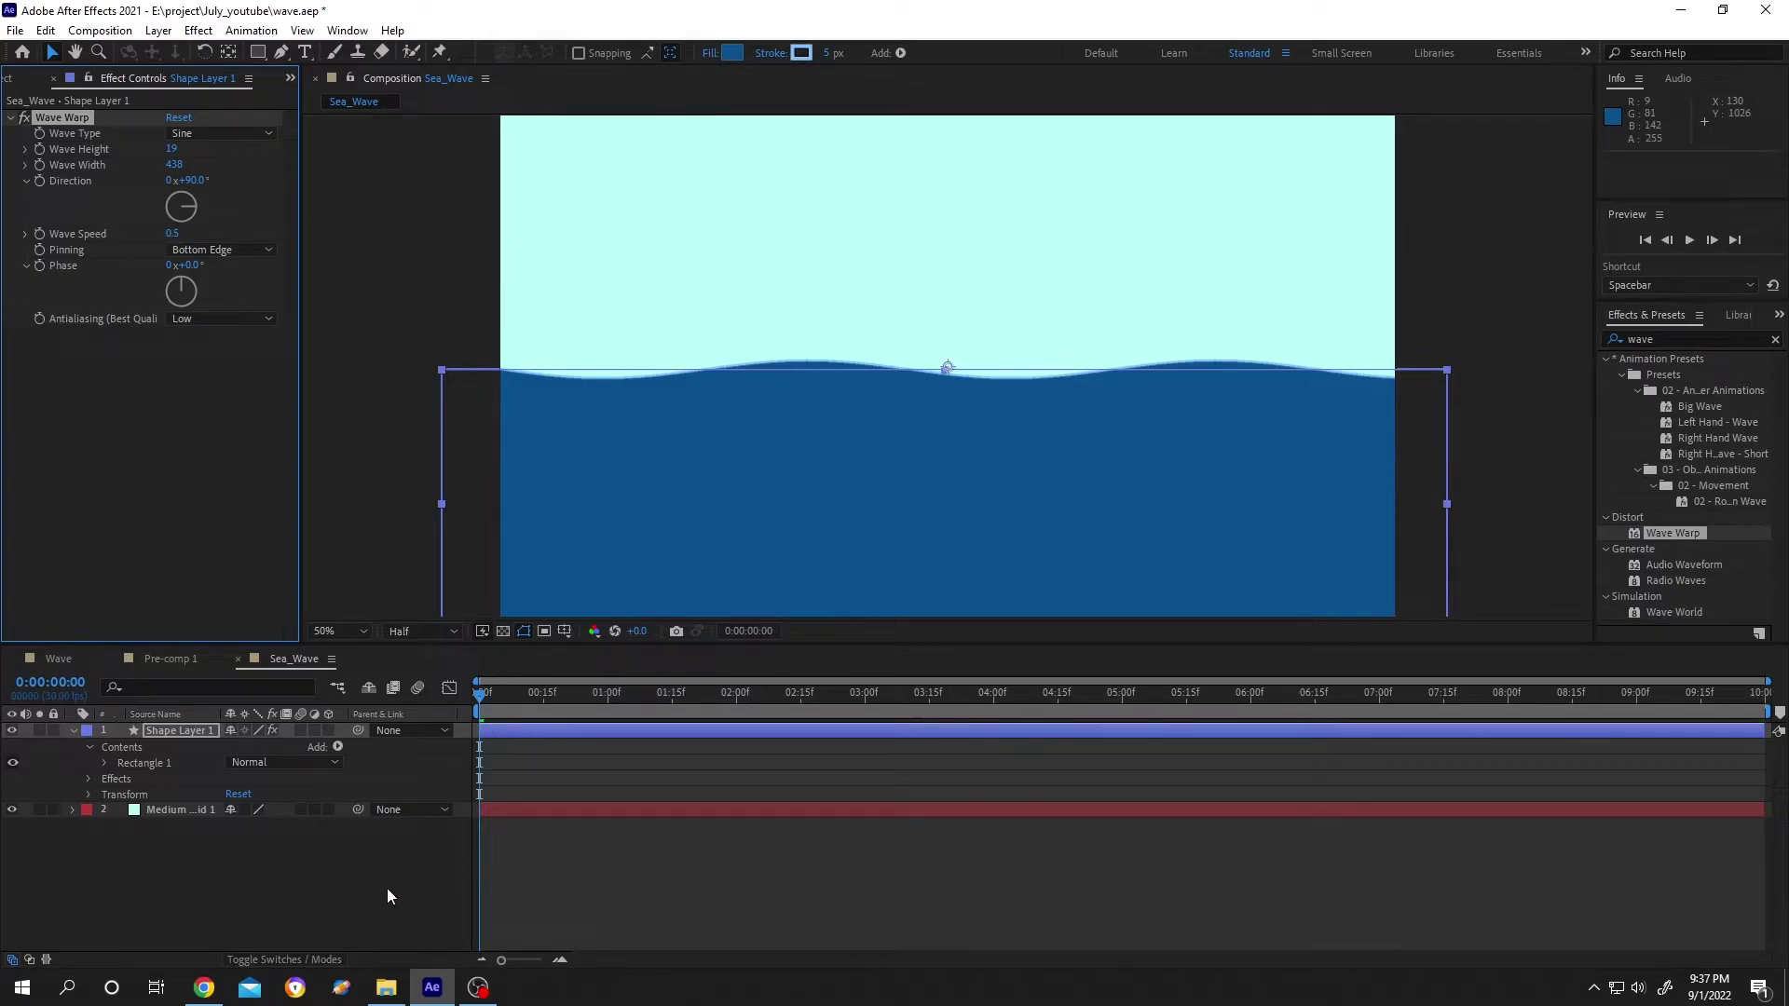
key("space")
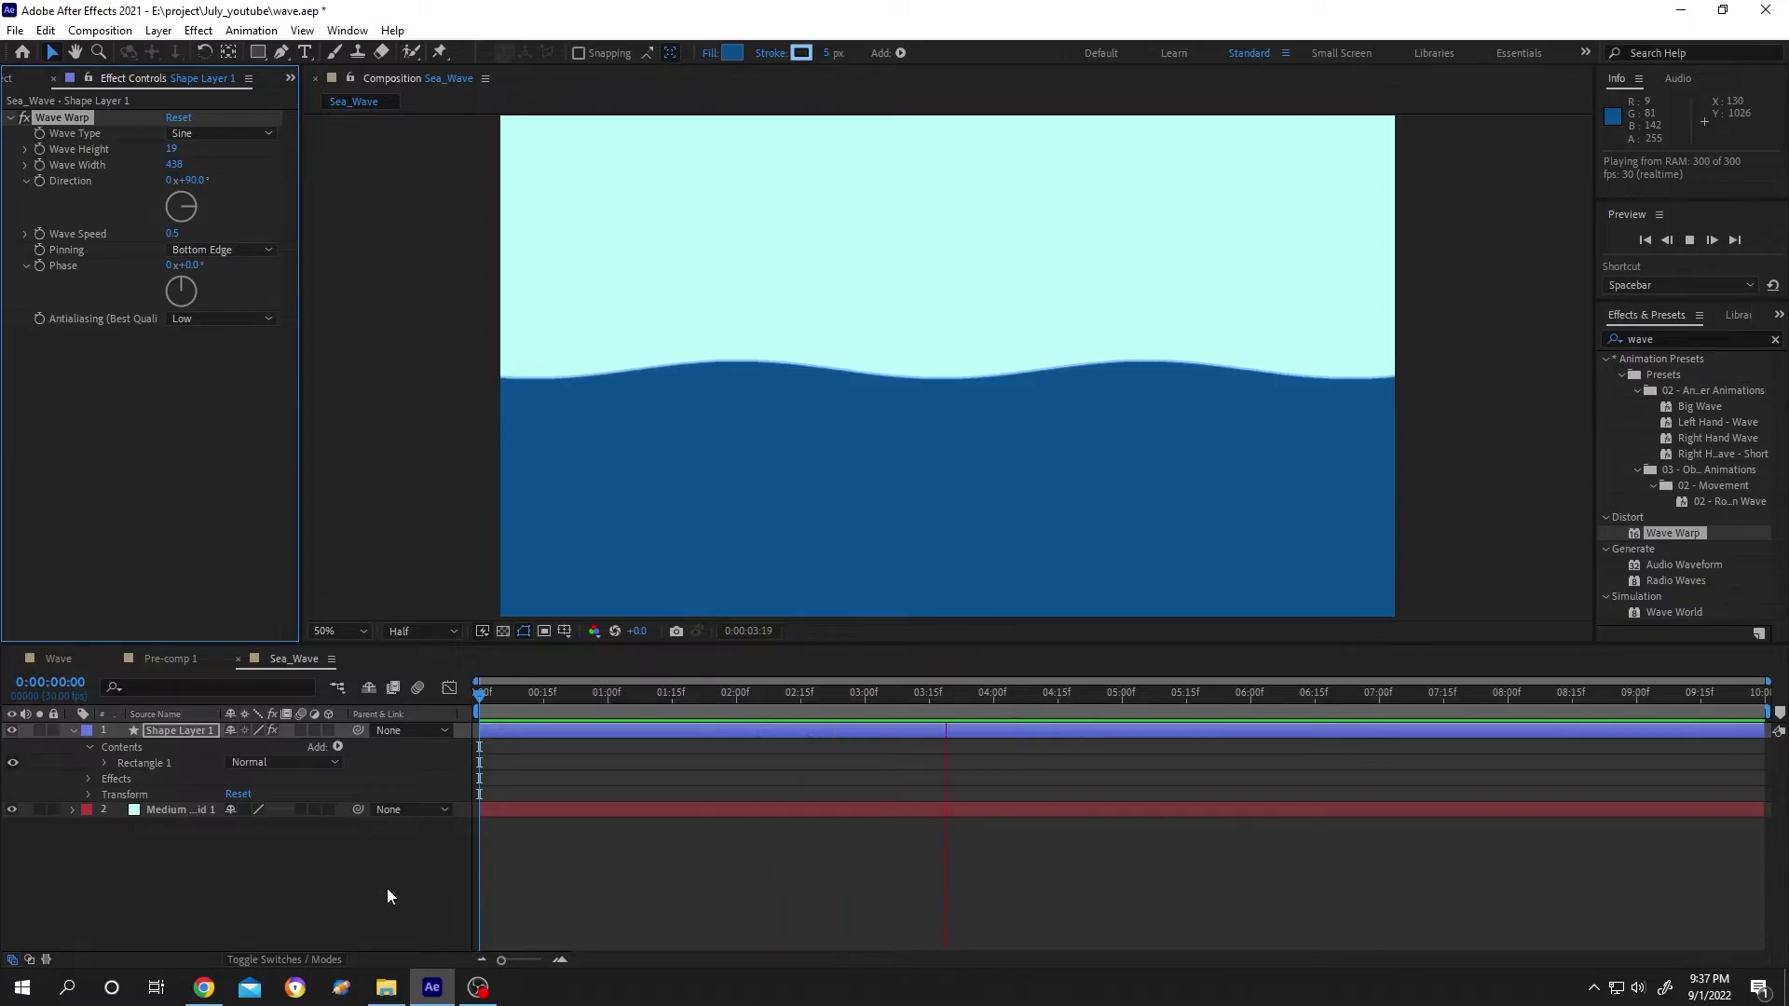
Duplicate Shape Layer 1 with Ctrl+D into Shape Layers 2 through 4
key("space")
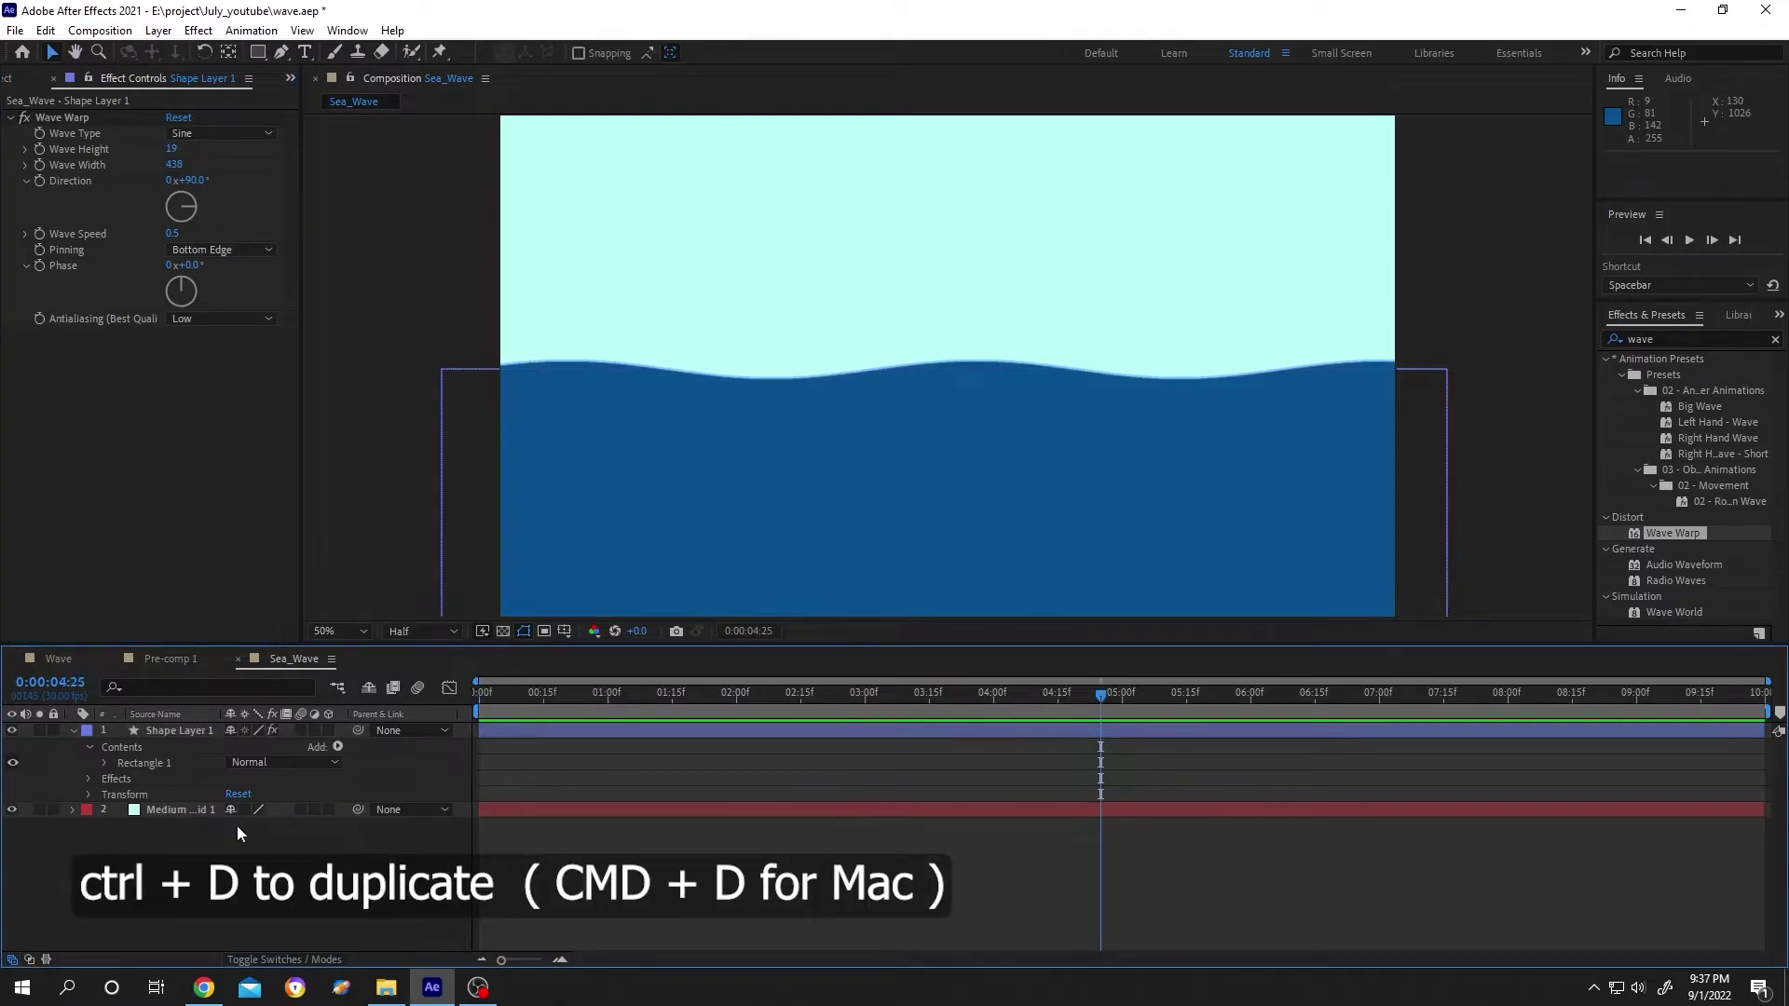
left_click(176, 731)
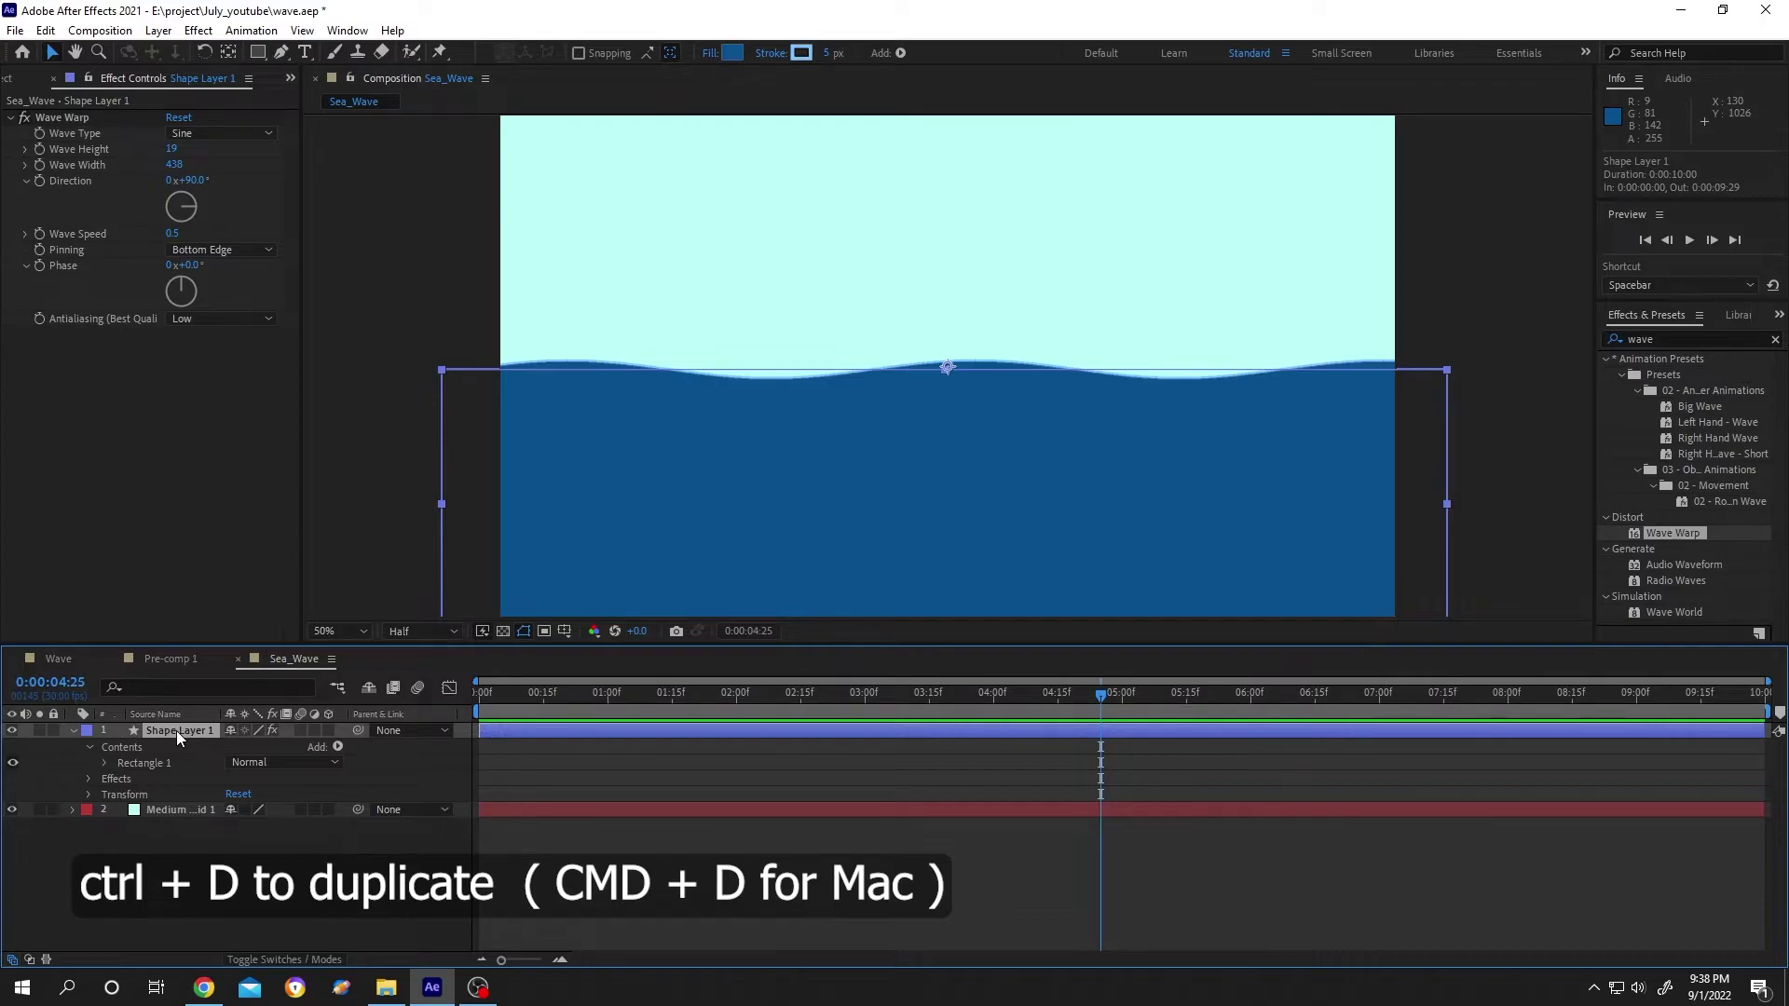
key("ctrl+d")
key("ctrl+d")
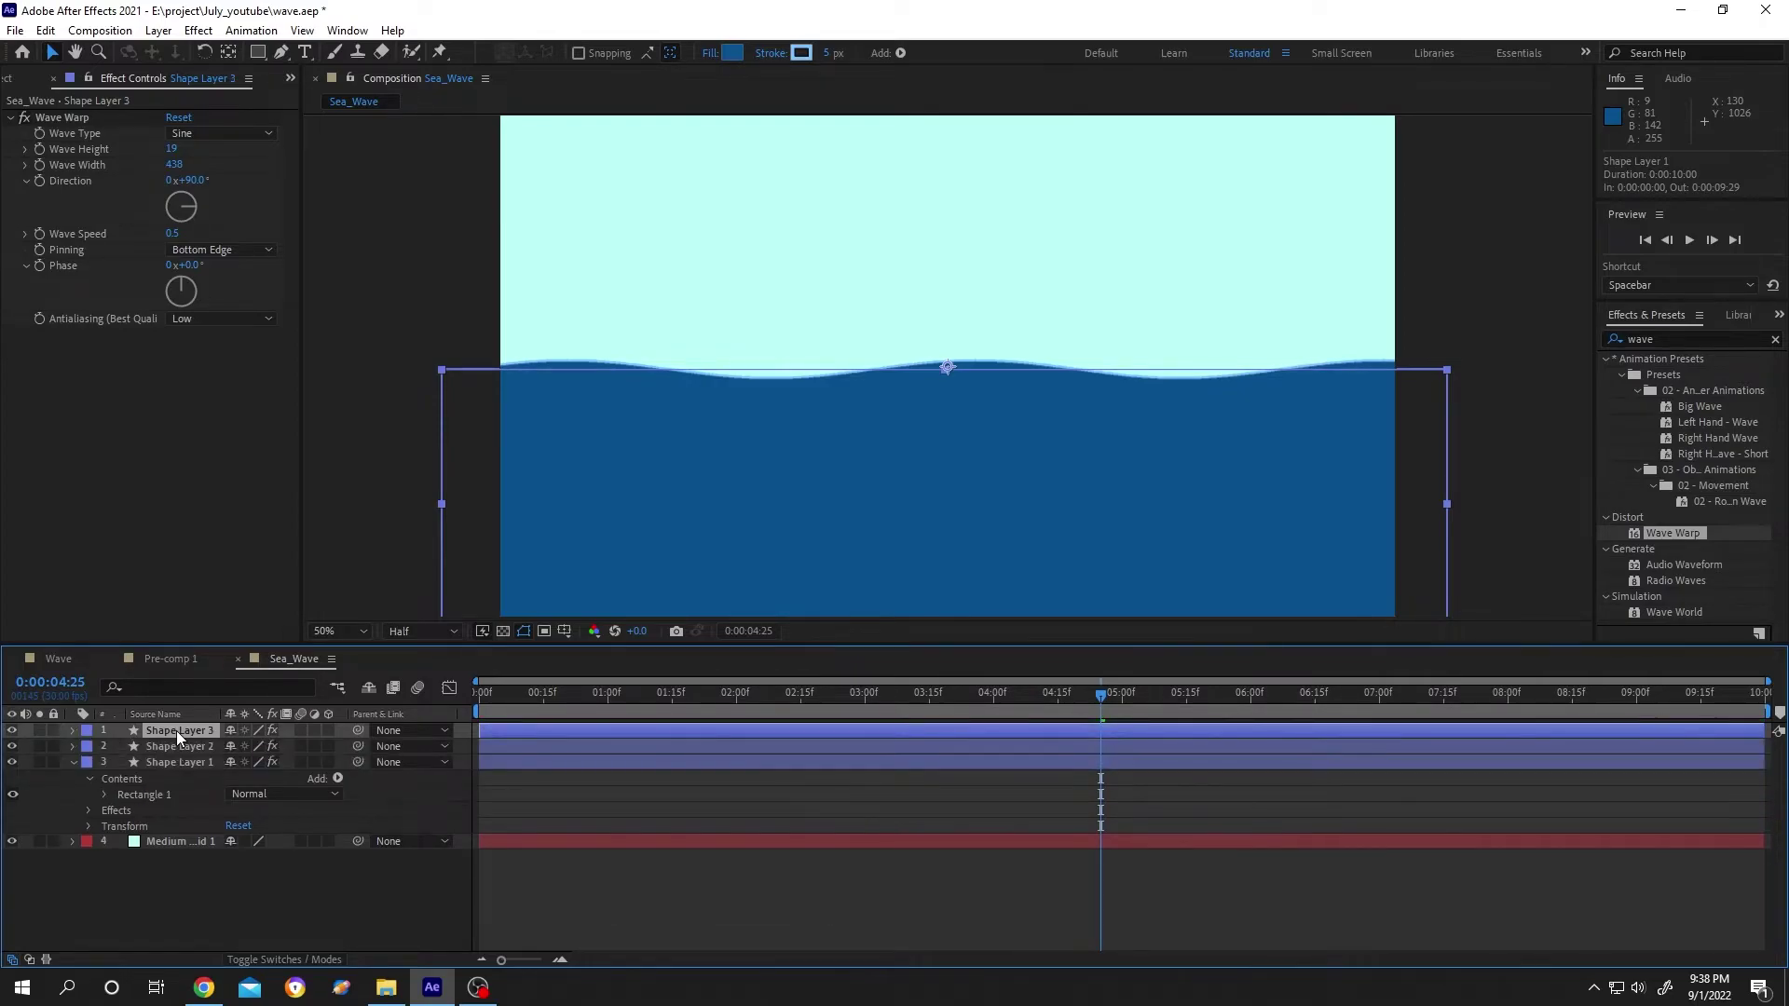
key("ctrl+d")
left_click(228, 814)
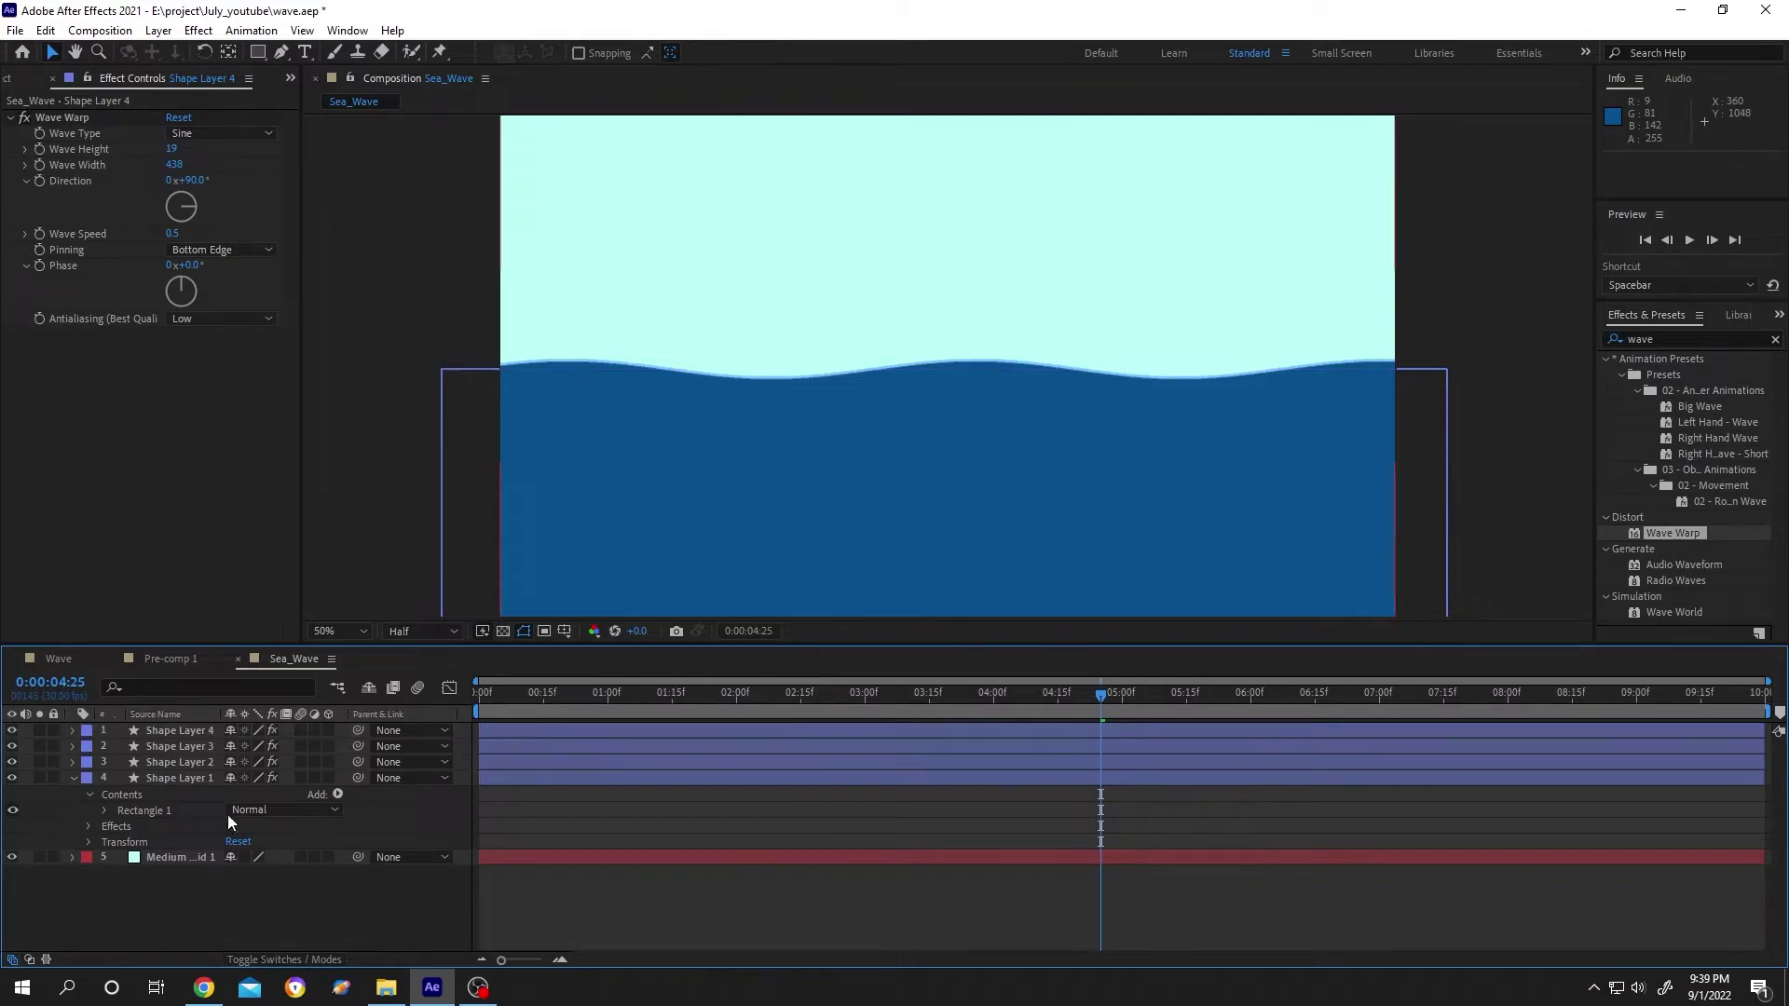
Drag Shape Layers 4, 3 and 2 progressively lower to stack the wave crests
left_click(192, 729)
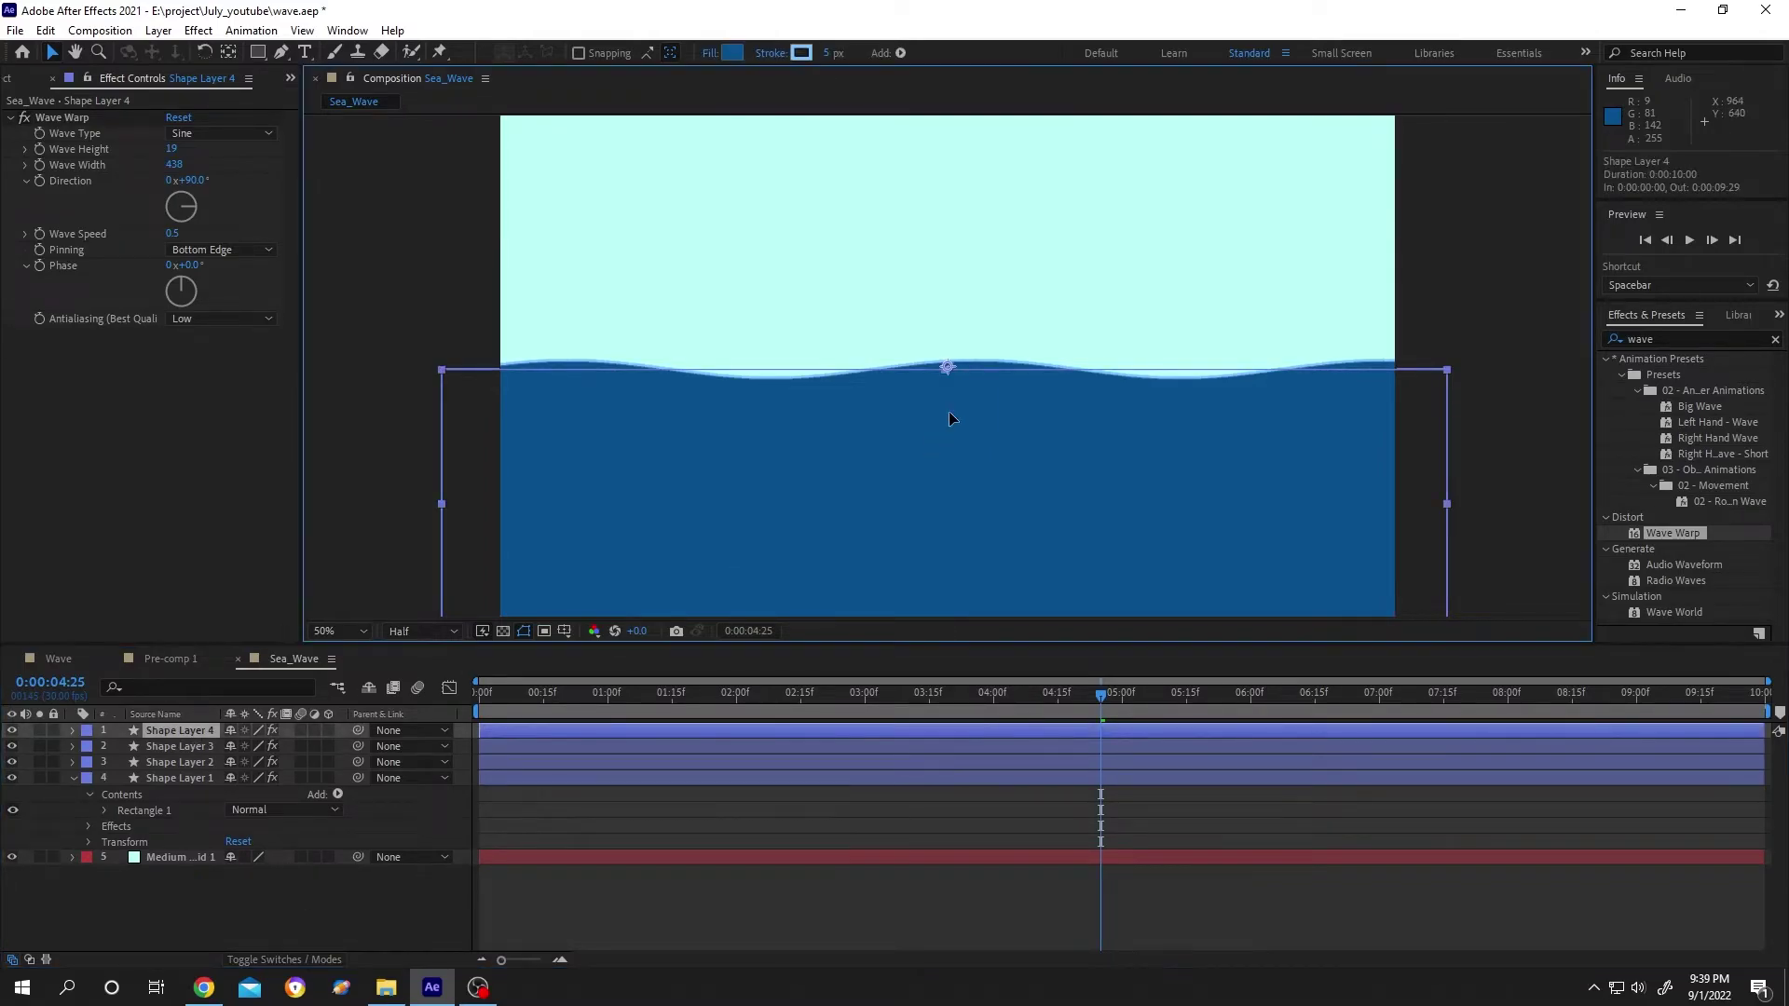
left_click_drag(950, 420, 954, 480)
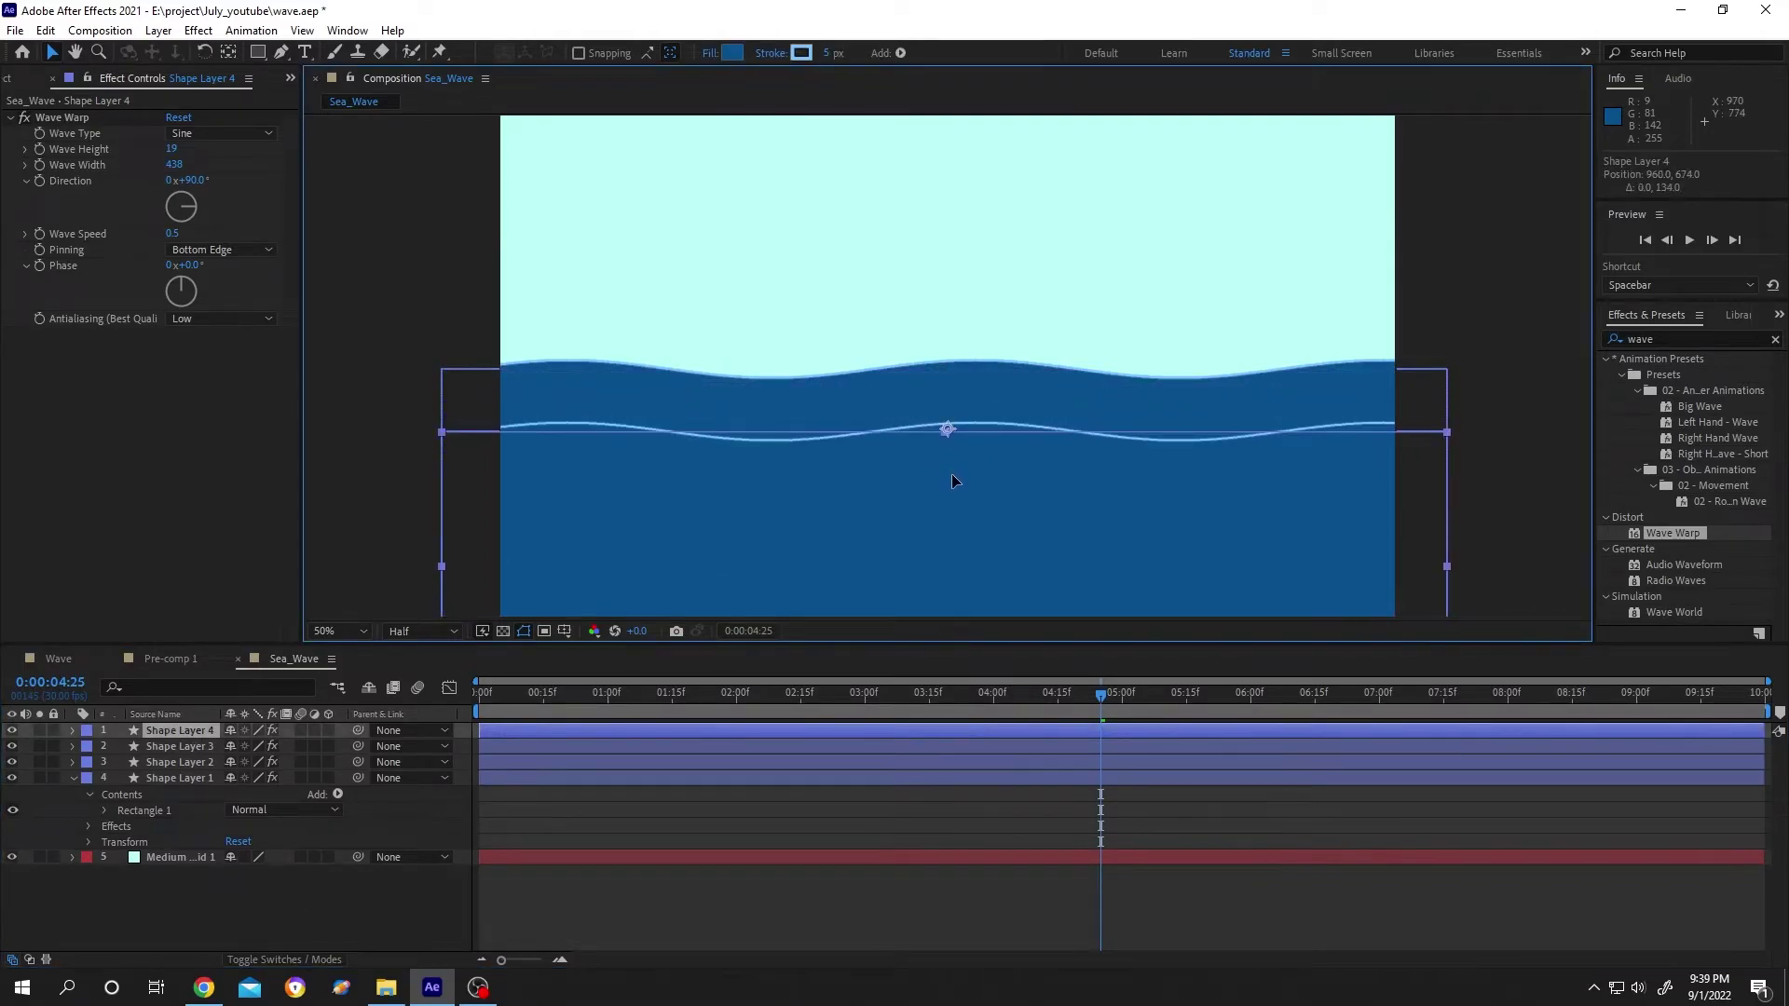
left_click(196, 746)
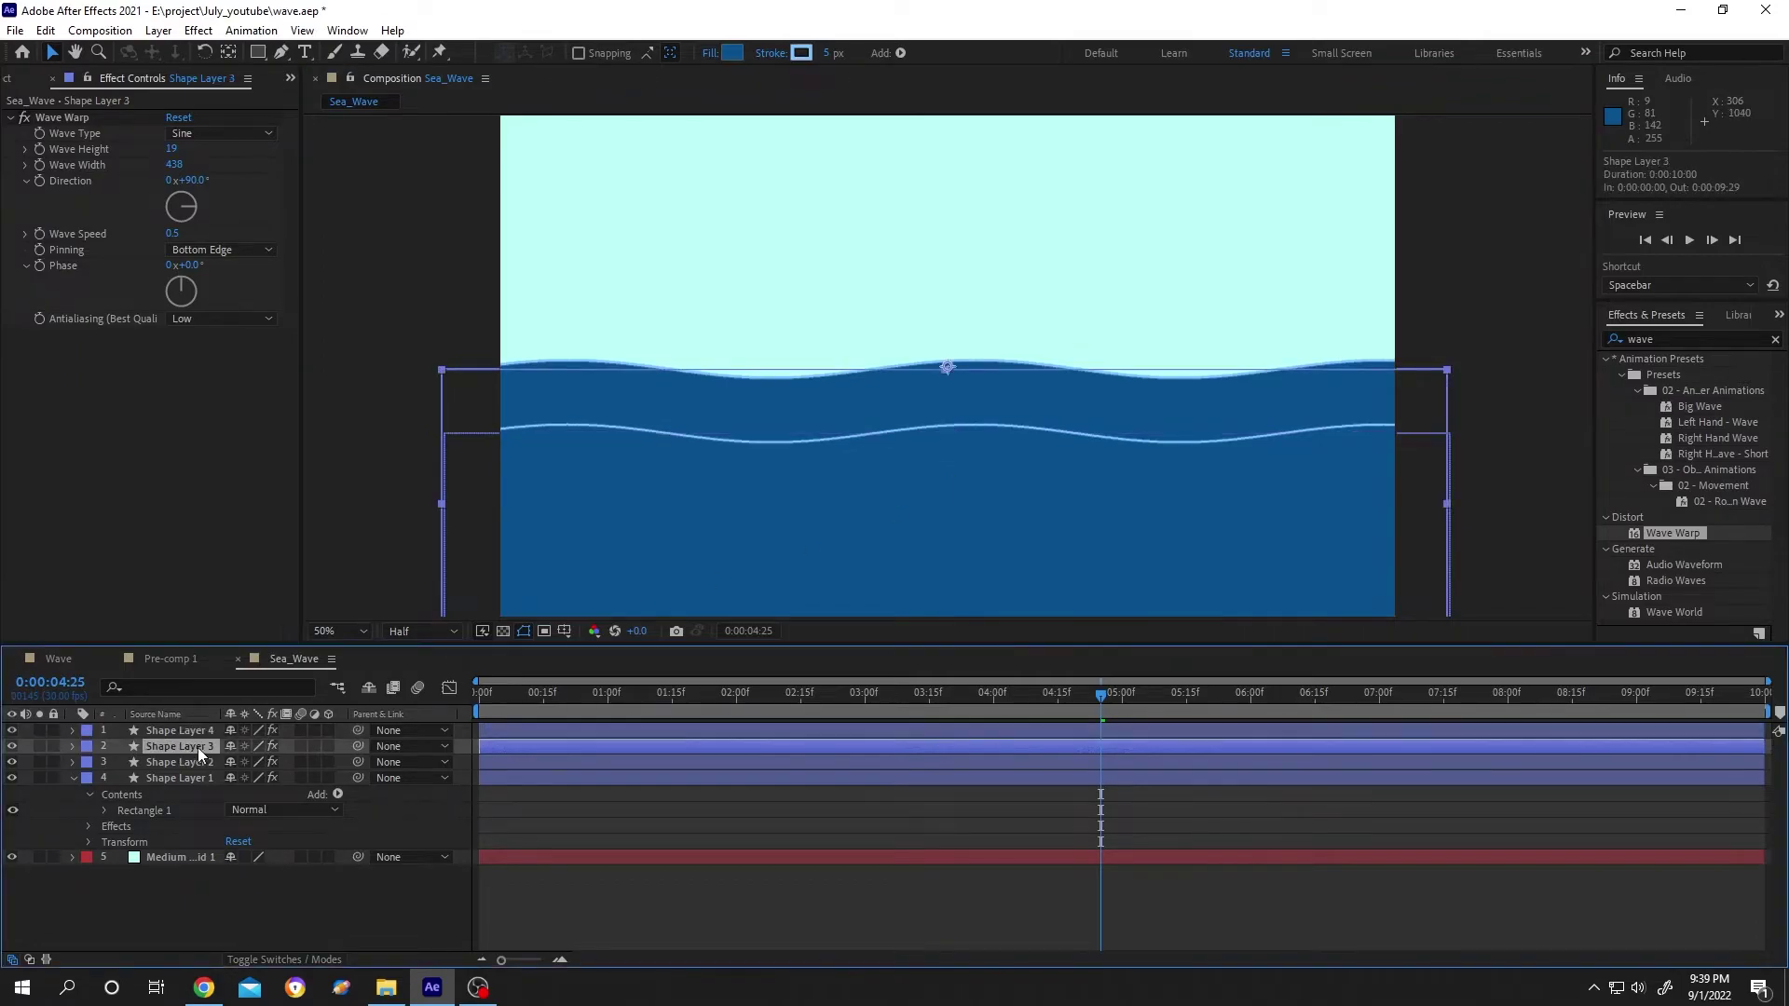
left_click_drag(961, 401, 962, 444)
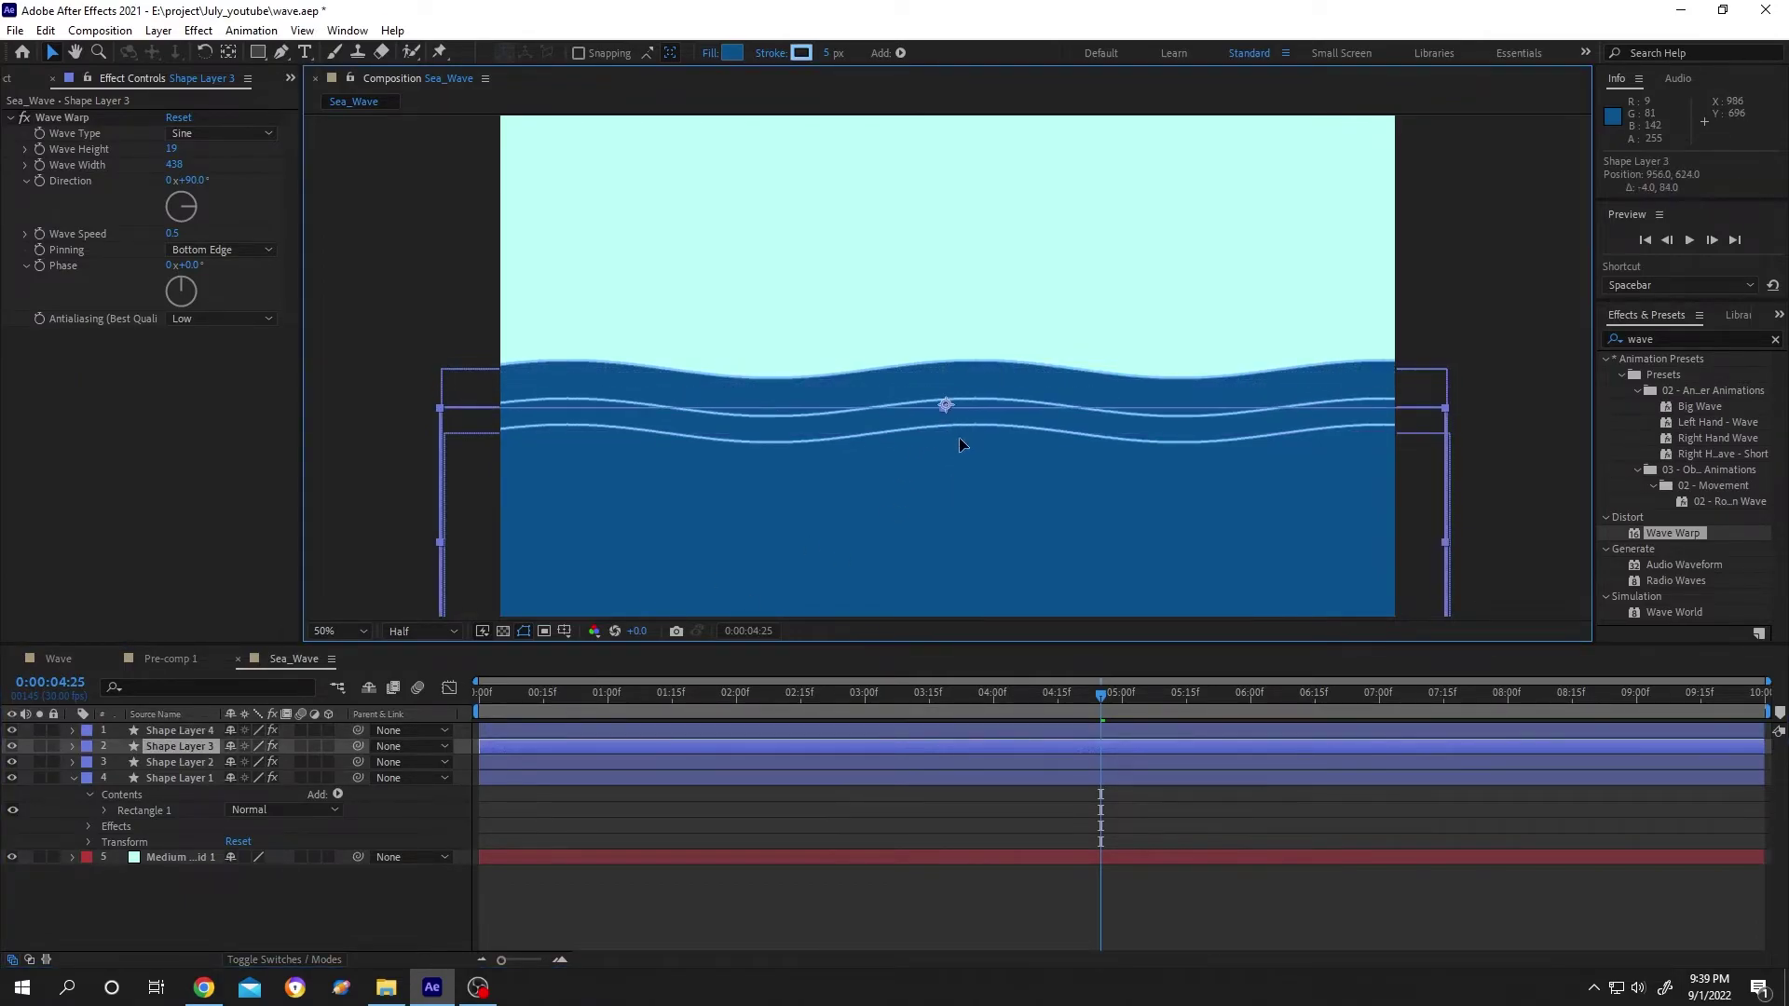
key("ctrl+Down")
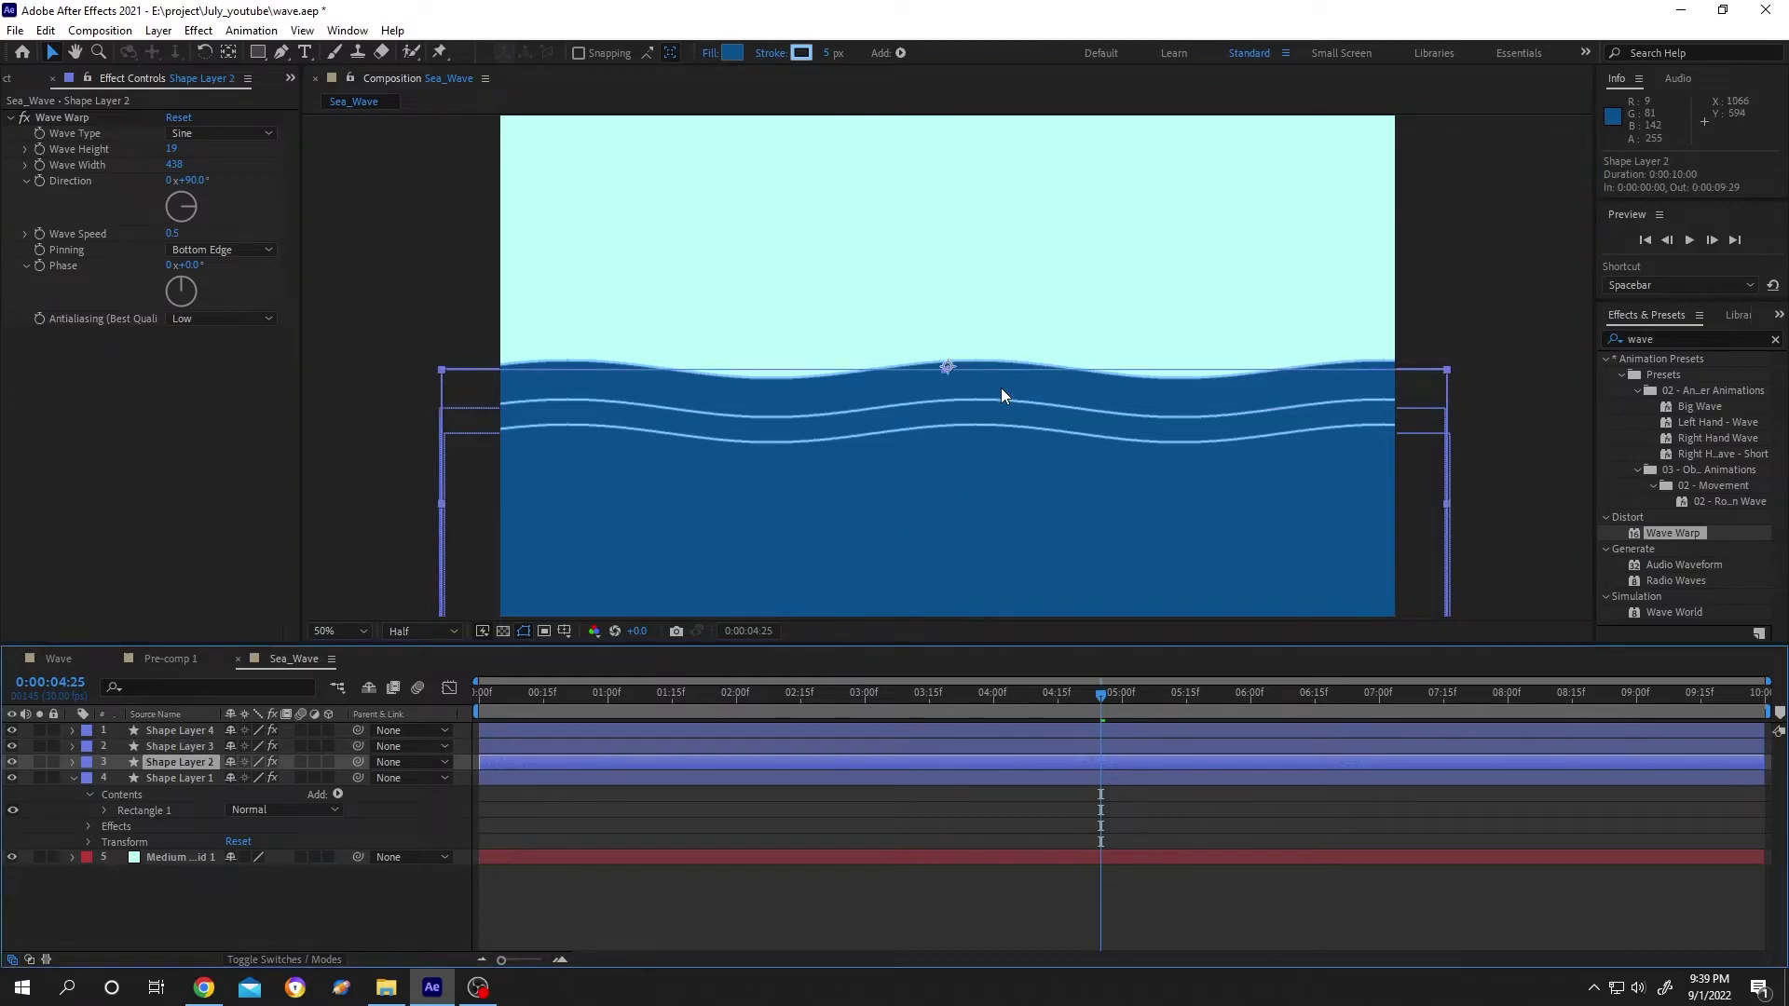
left_click_drag(1004, 388, 1003, 405)
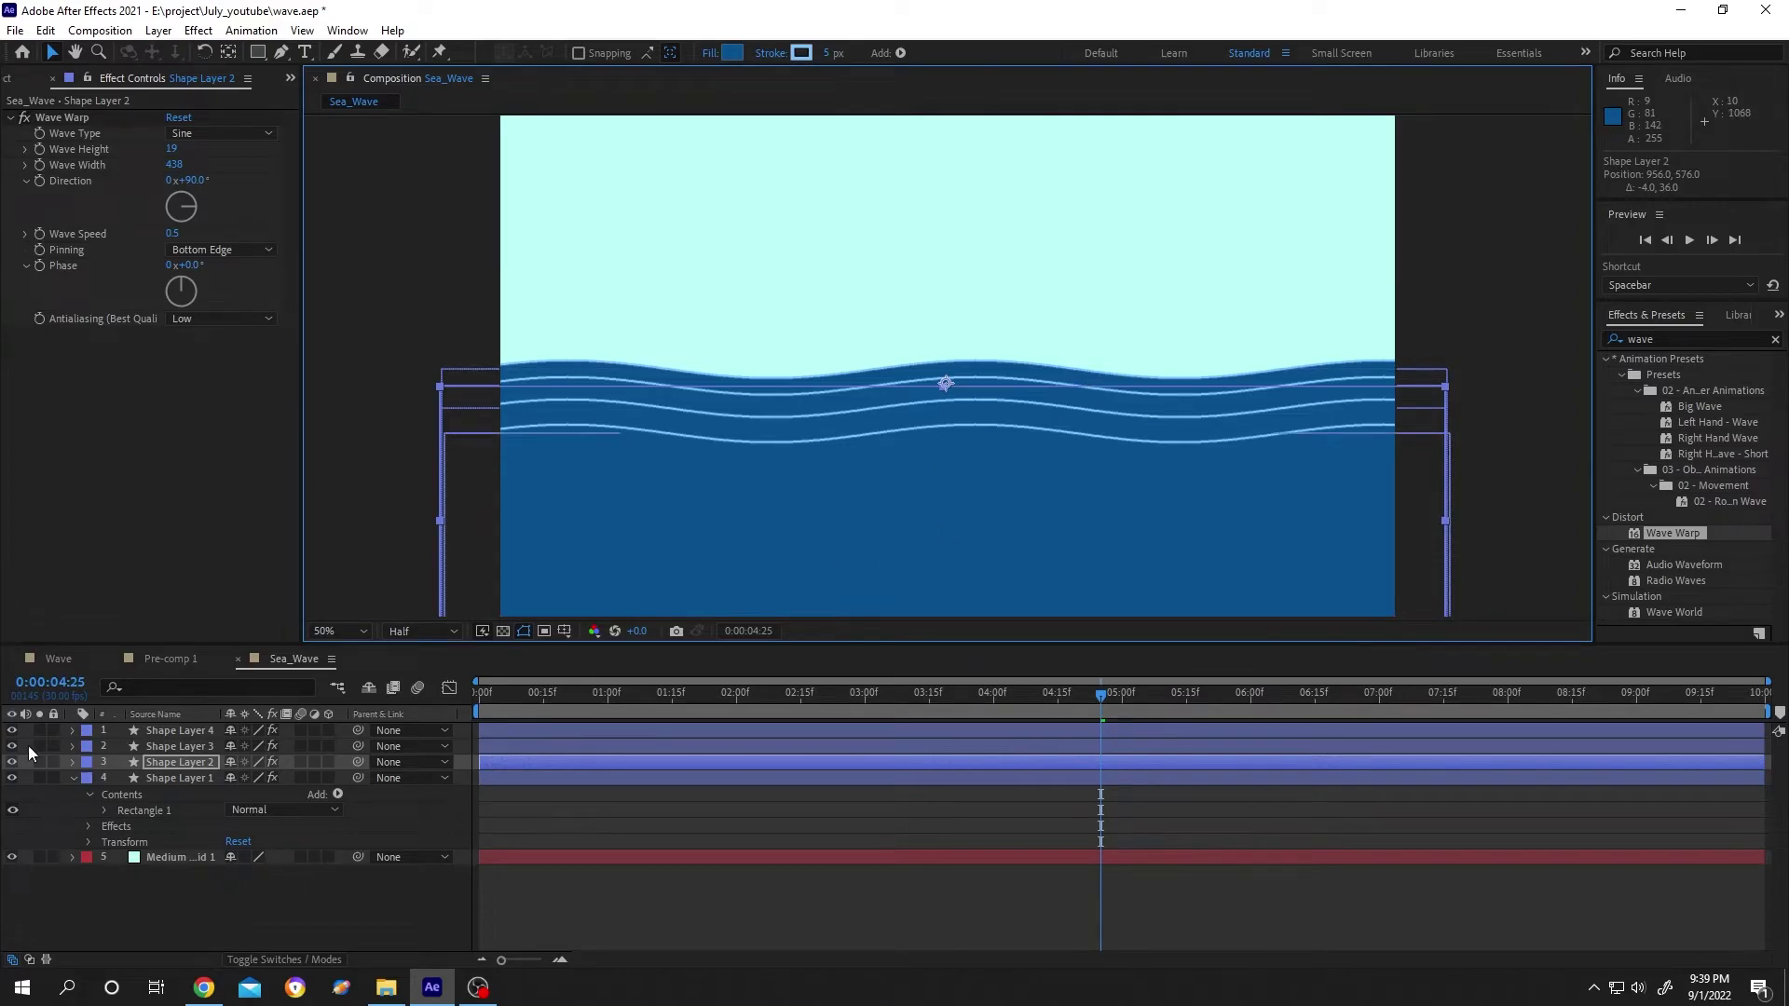
Increase Wave Warp Phase on Shape Layers 2, 3 and 4, reaching 125° and 189°
left_click(197, 762)
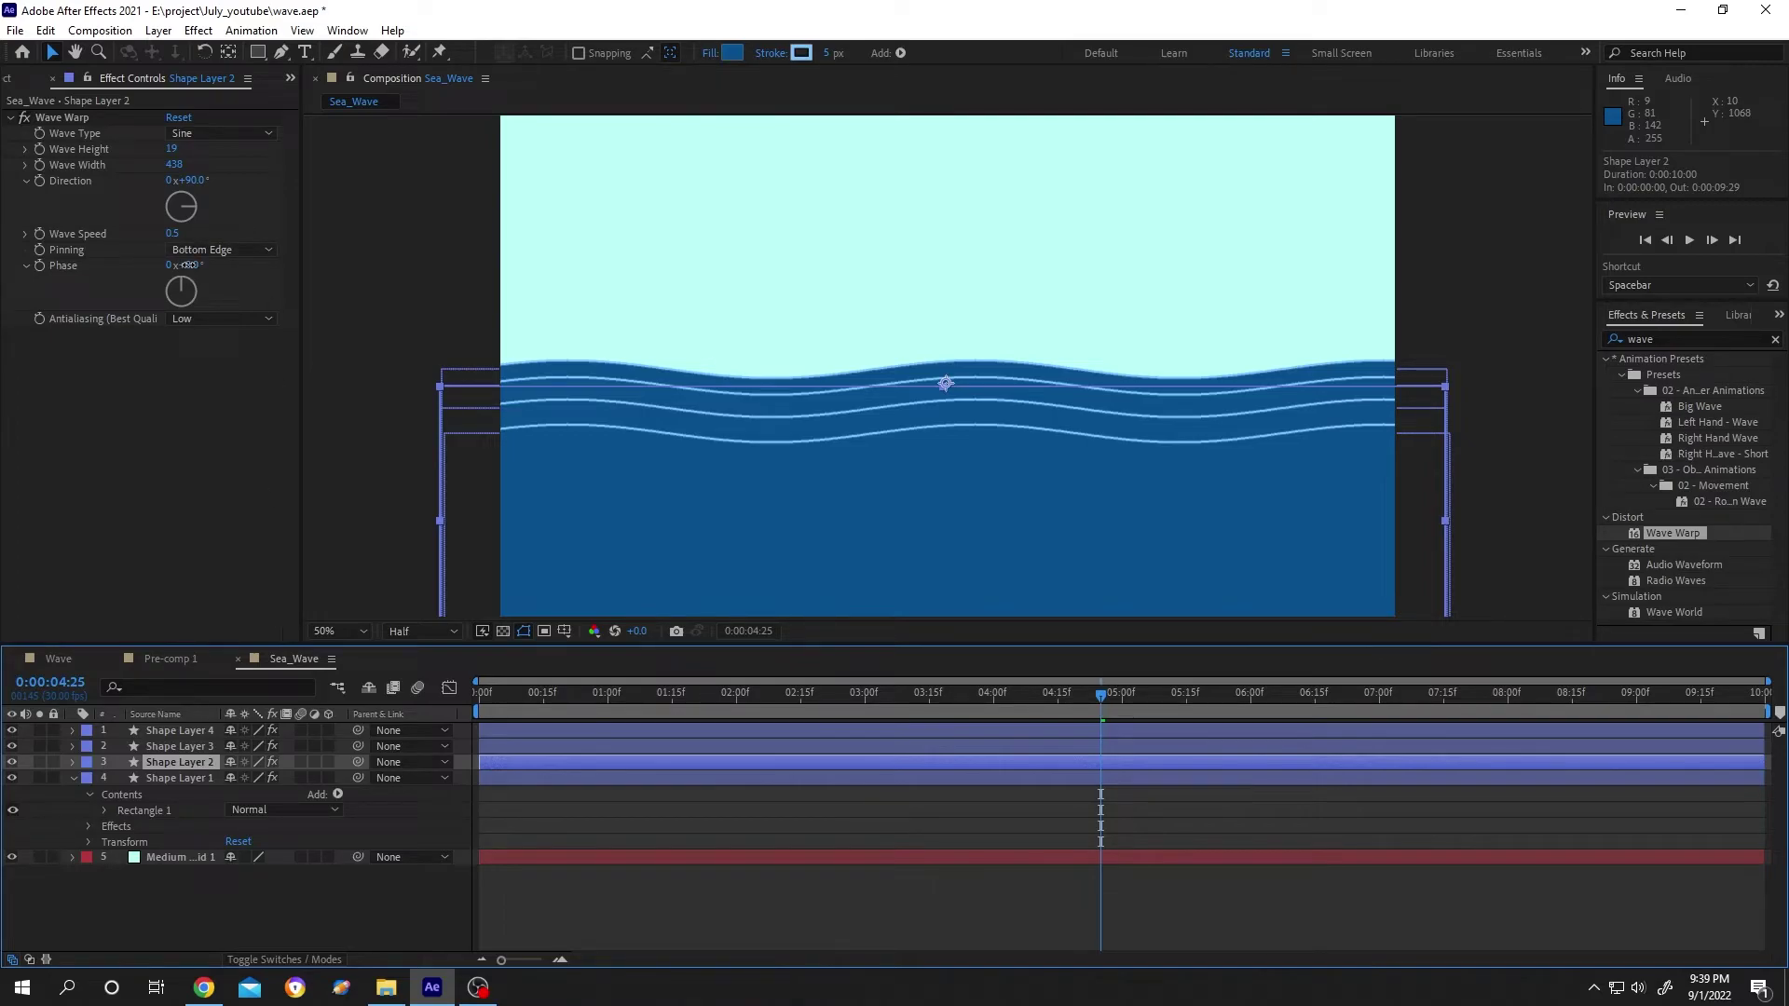
left_click_drag(188, 265, 275, 277)
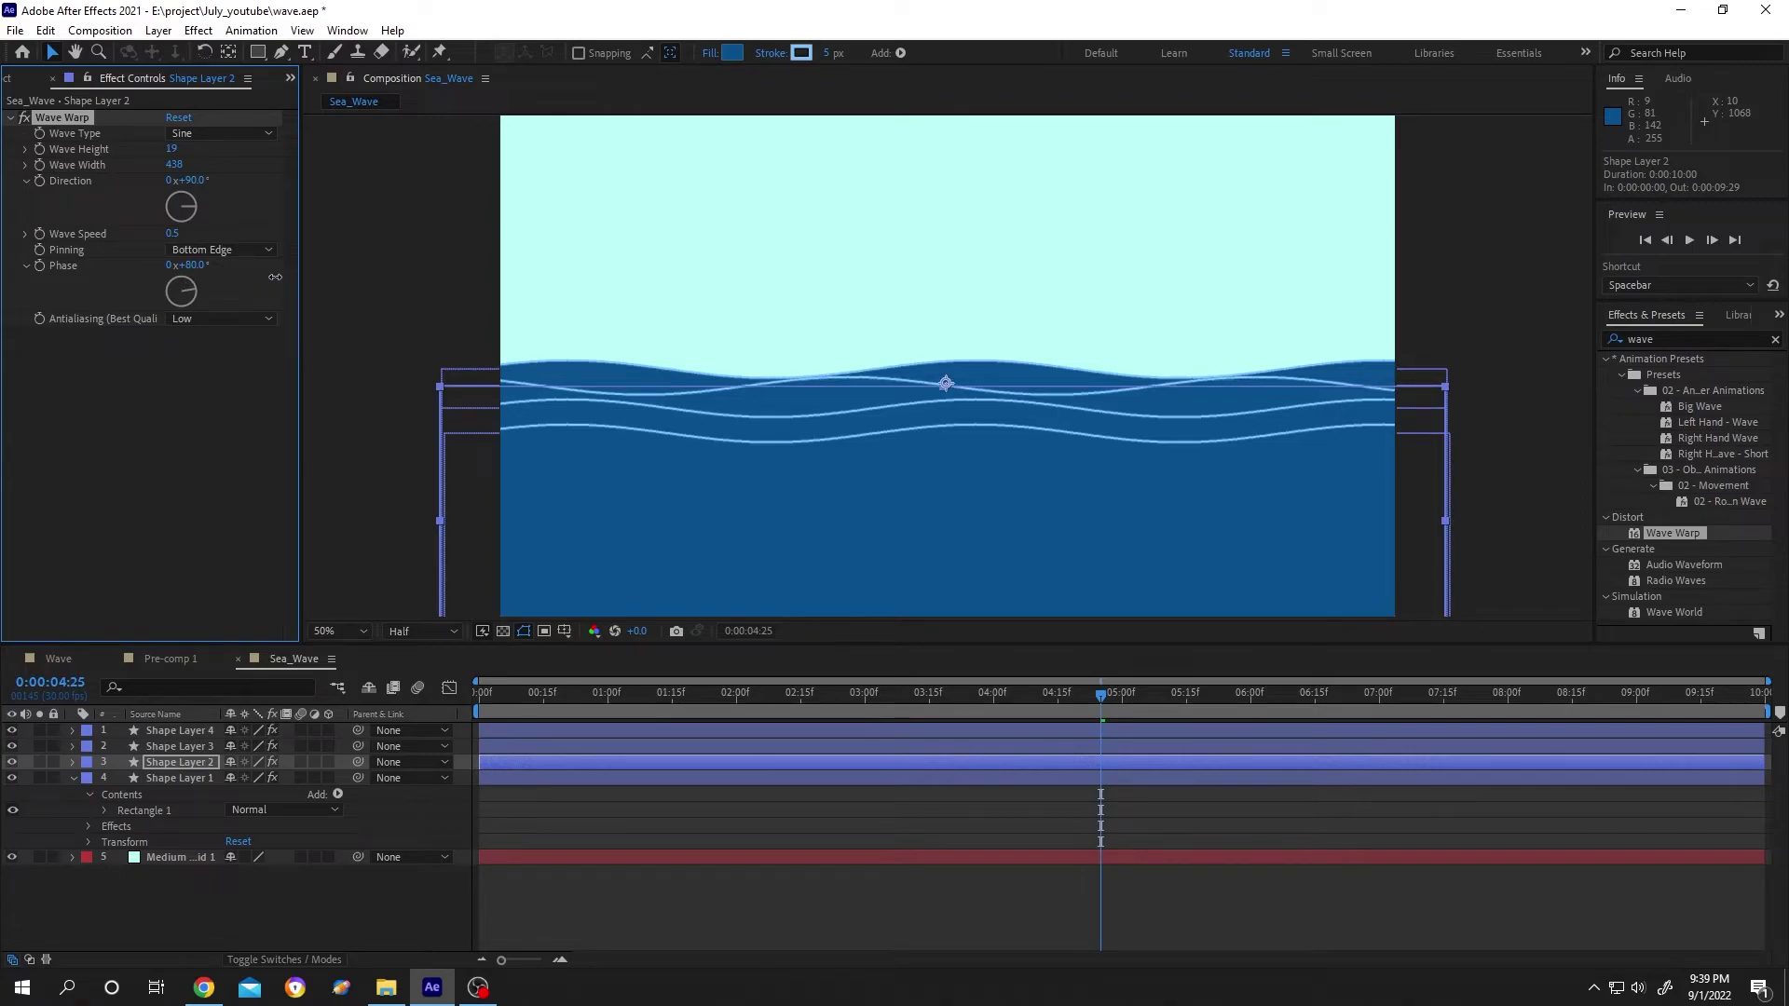
left_click(190, 746)
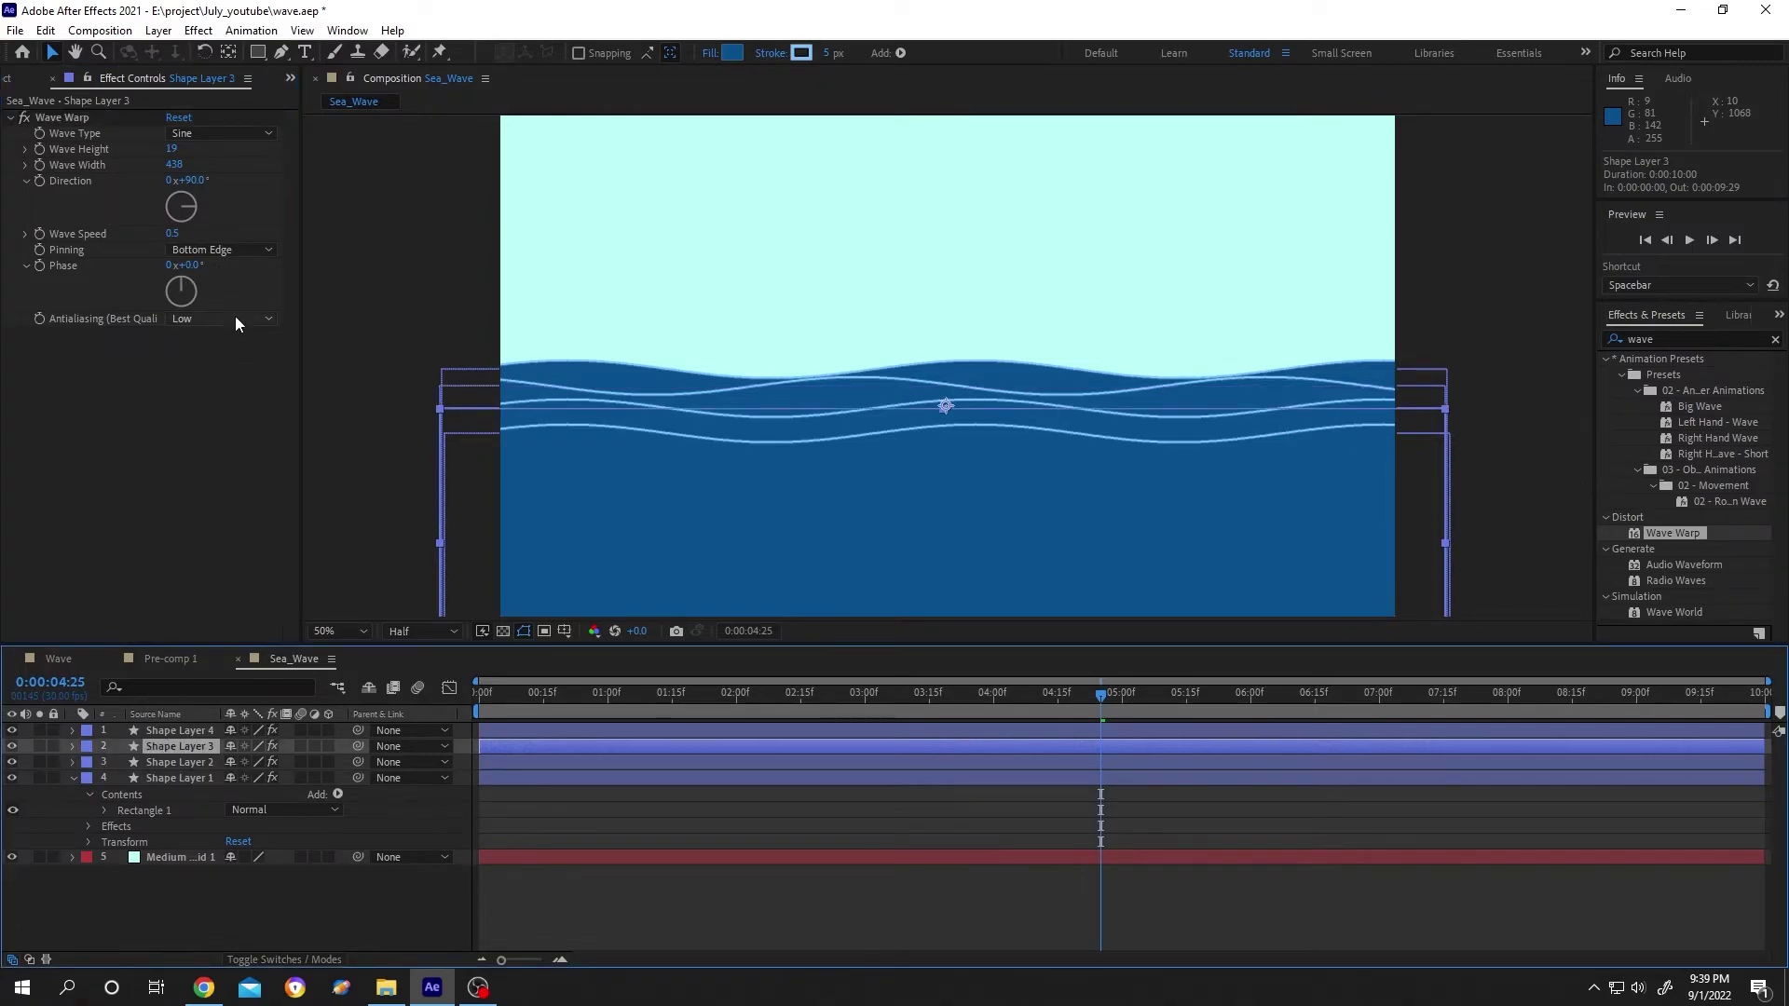
left_click_drag(193, 265, 318, 289)
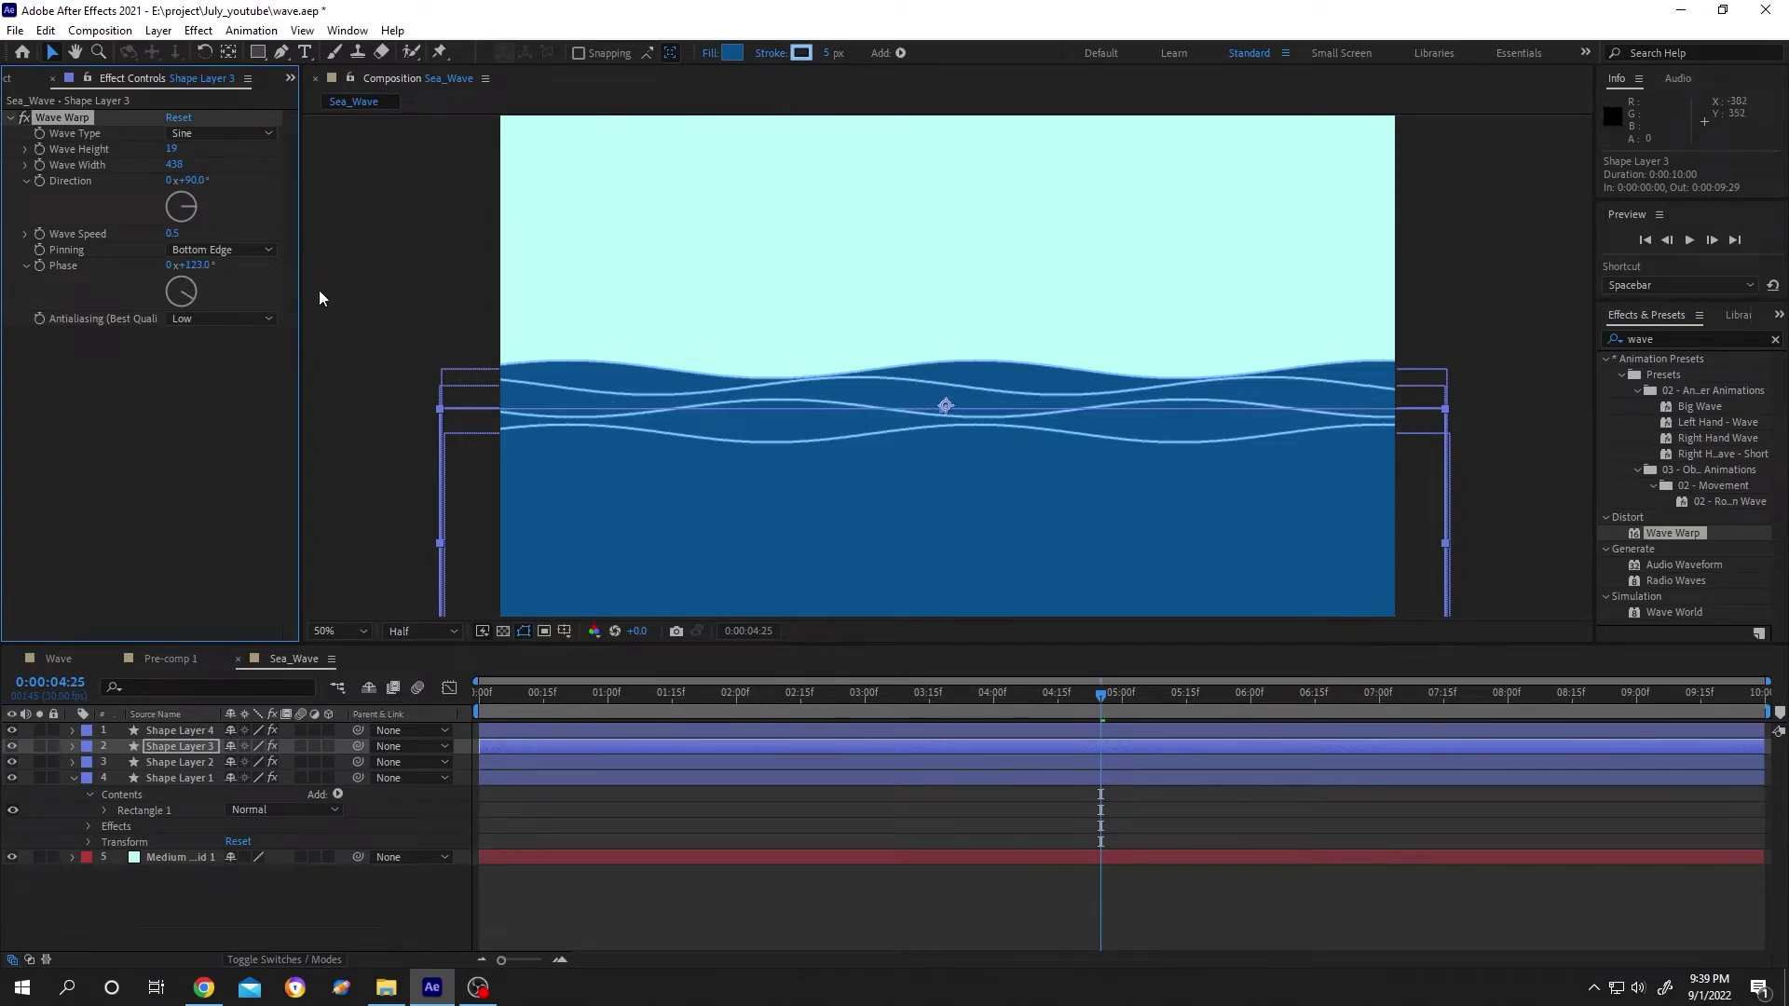
left_click(166, 732)
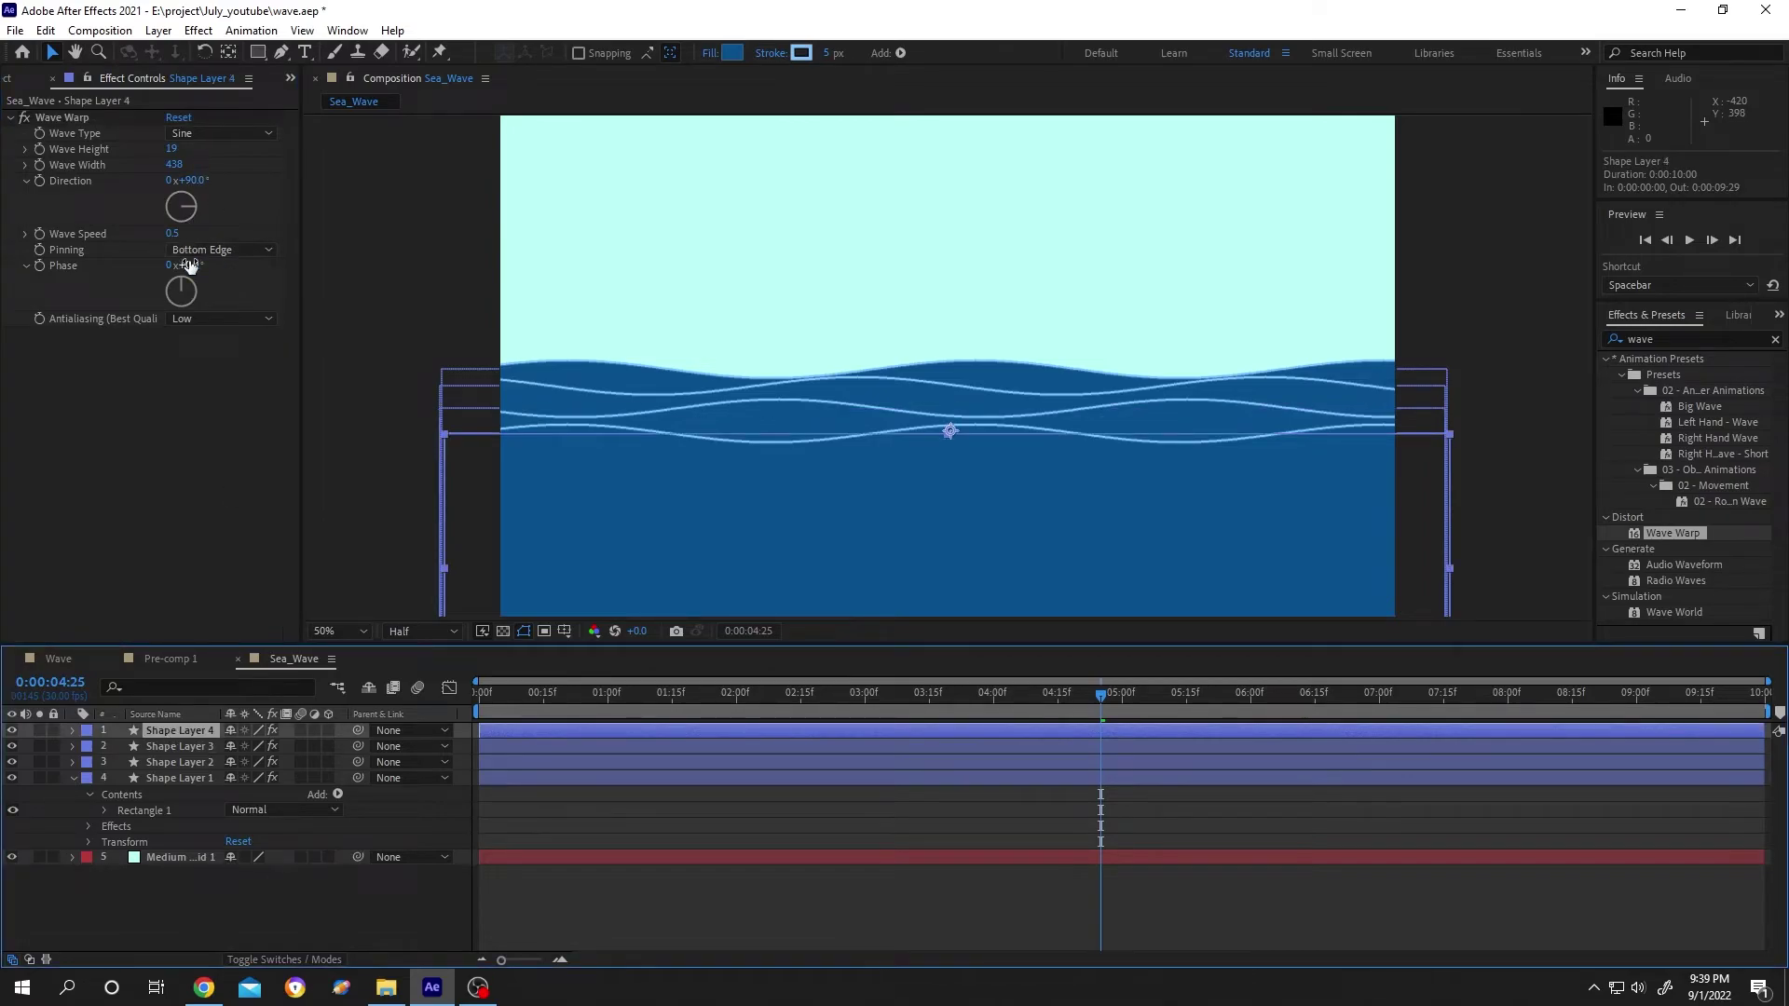
left_click_drag(185, 265, 689, 434)
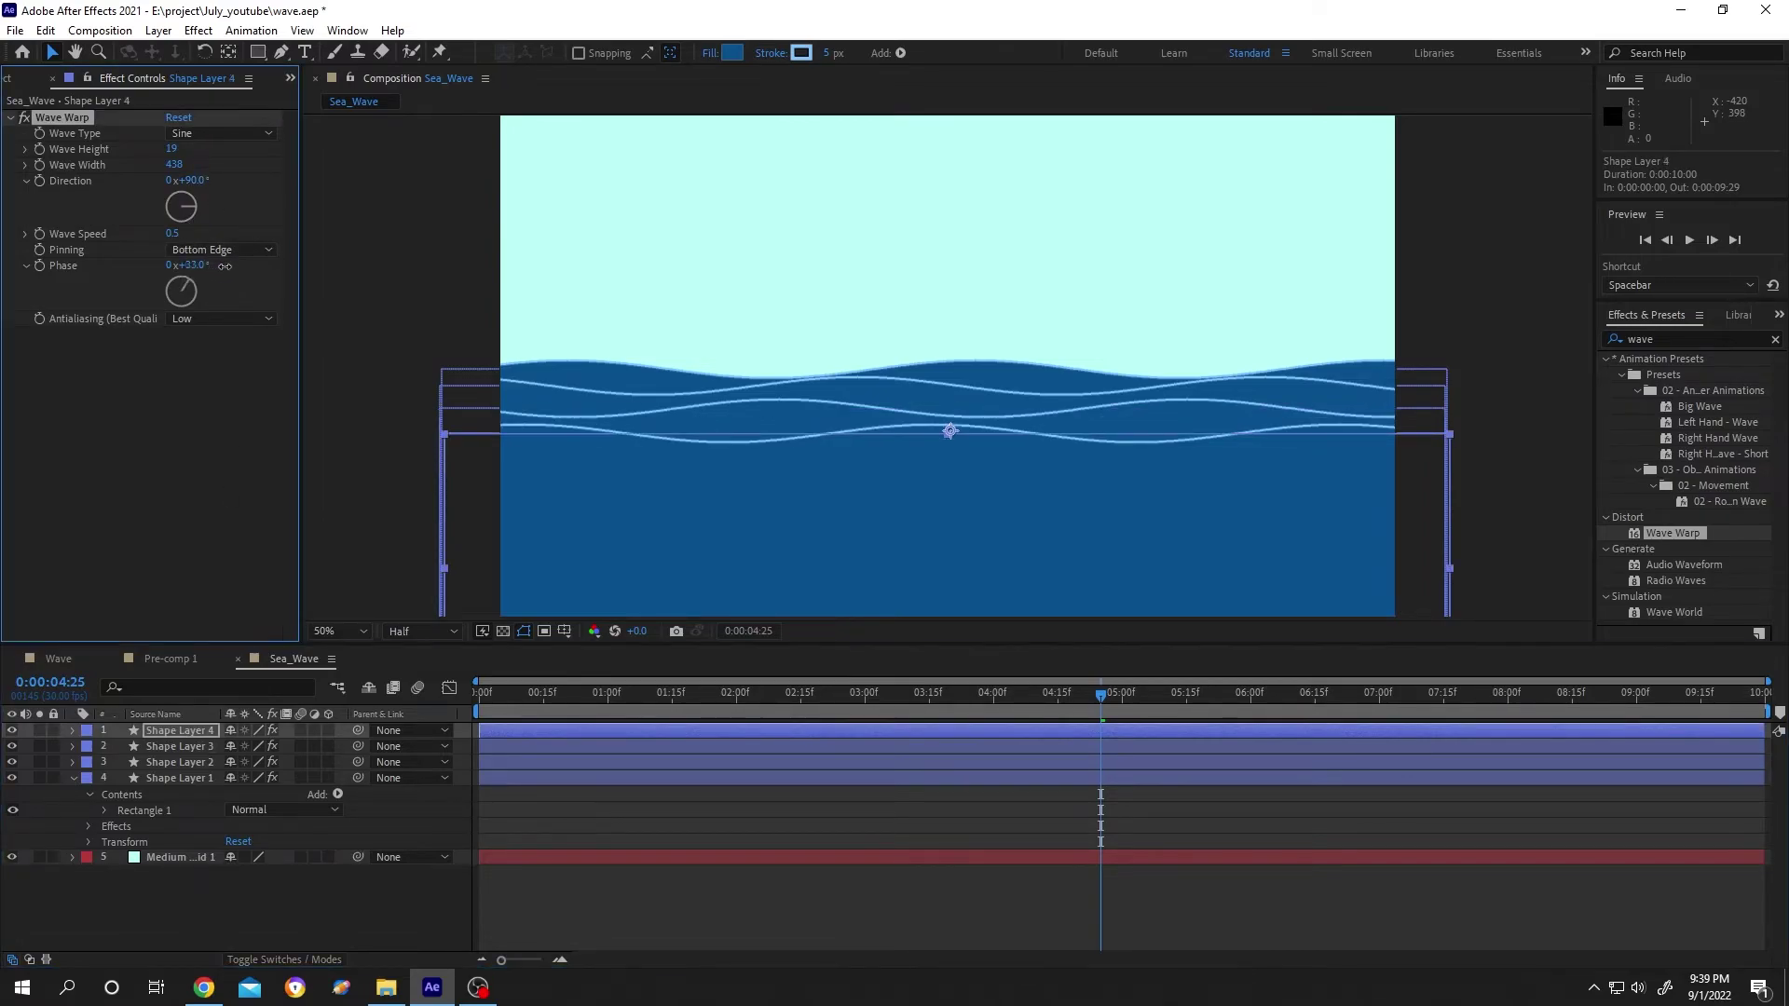
Nudge Shape Layer 4's wave slightly upward and preview the offset waves
left_click(984, 544)
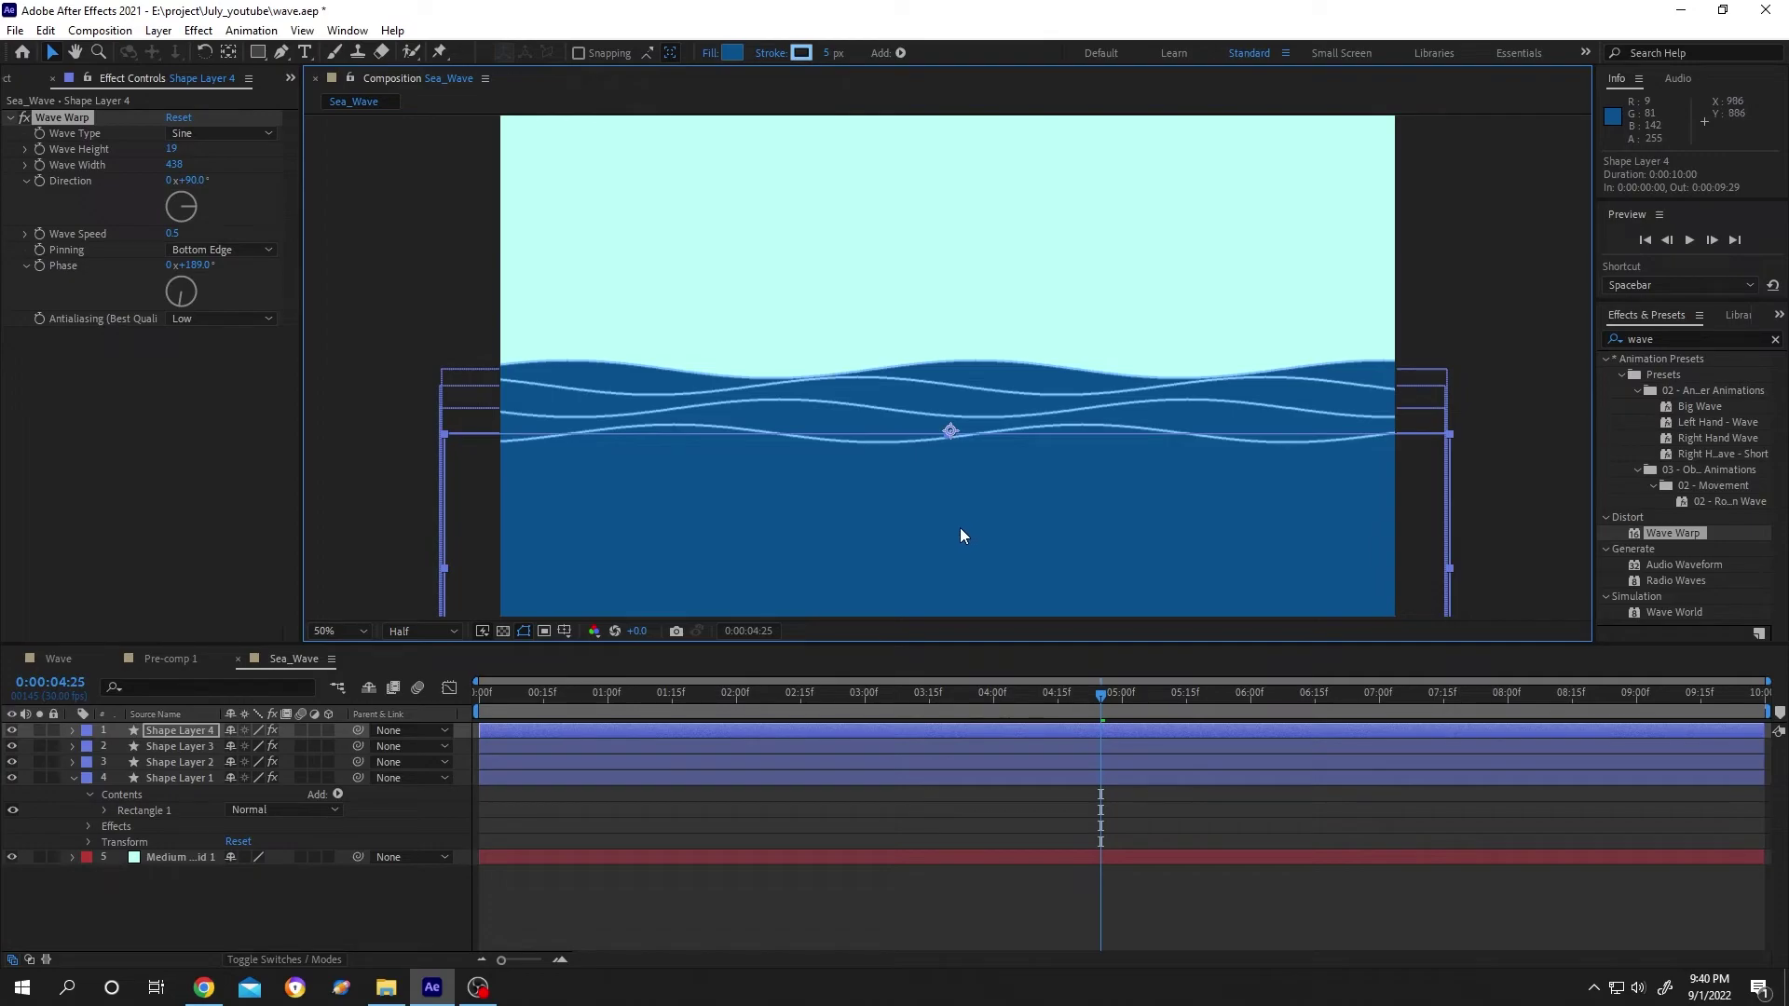
left_click(204, 731)
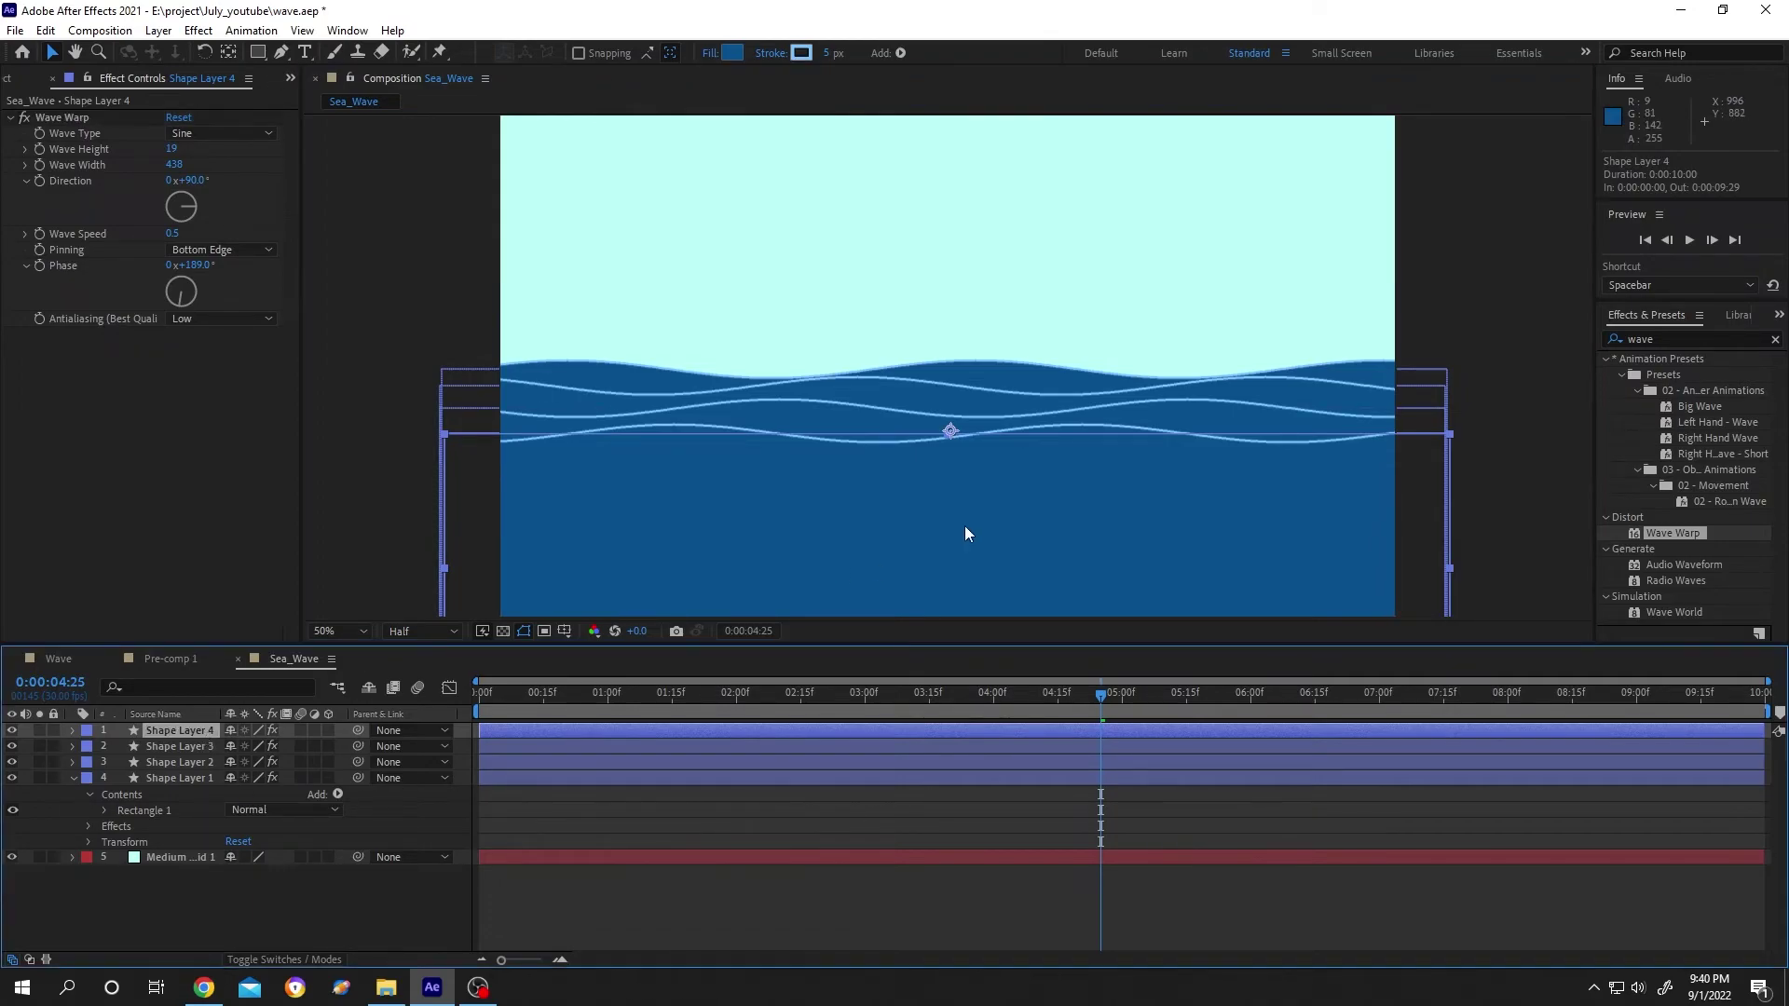
left_click_drag(964, 522, 963, 517)
key("space")
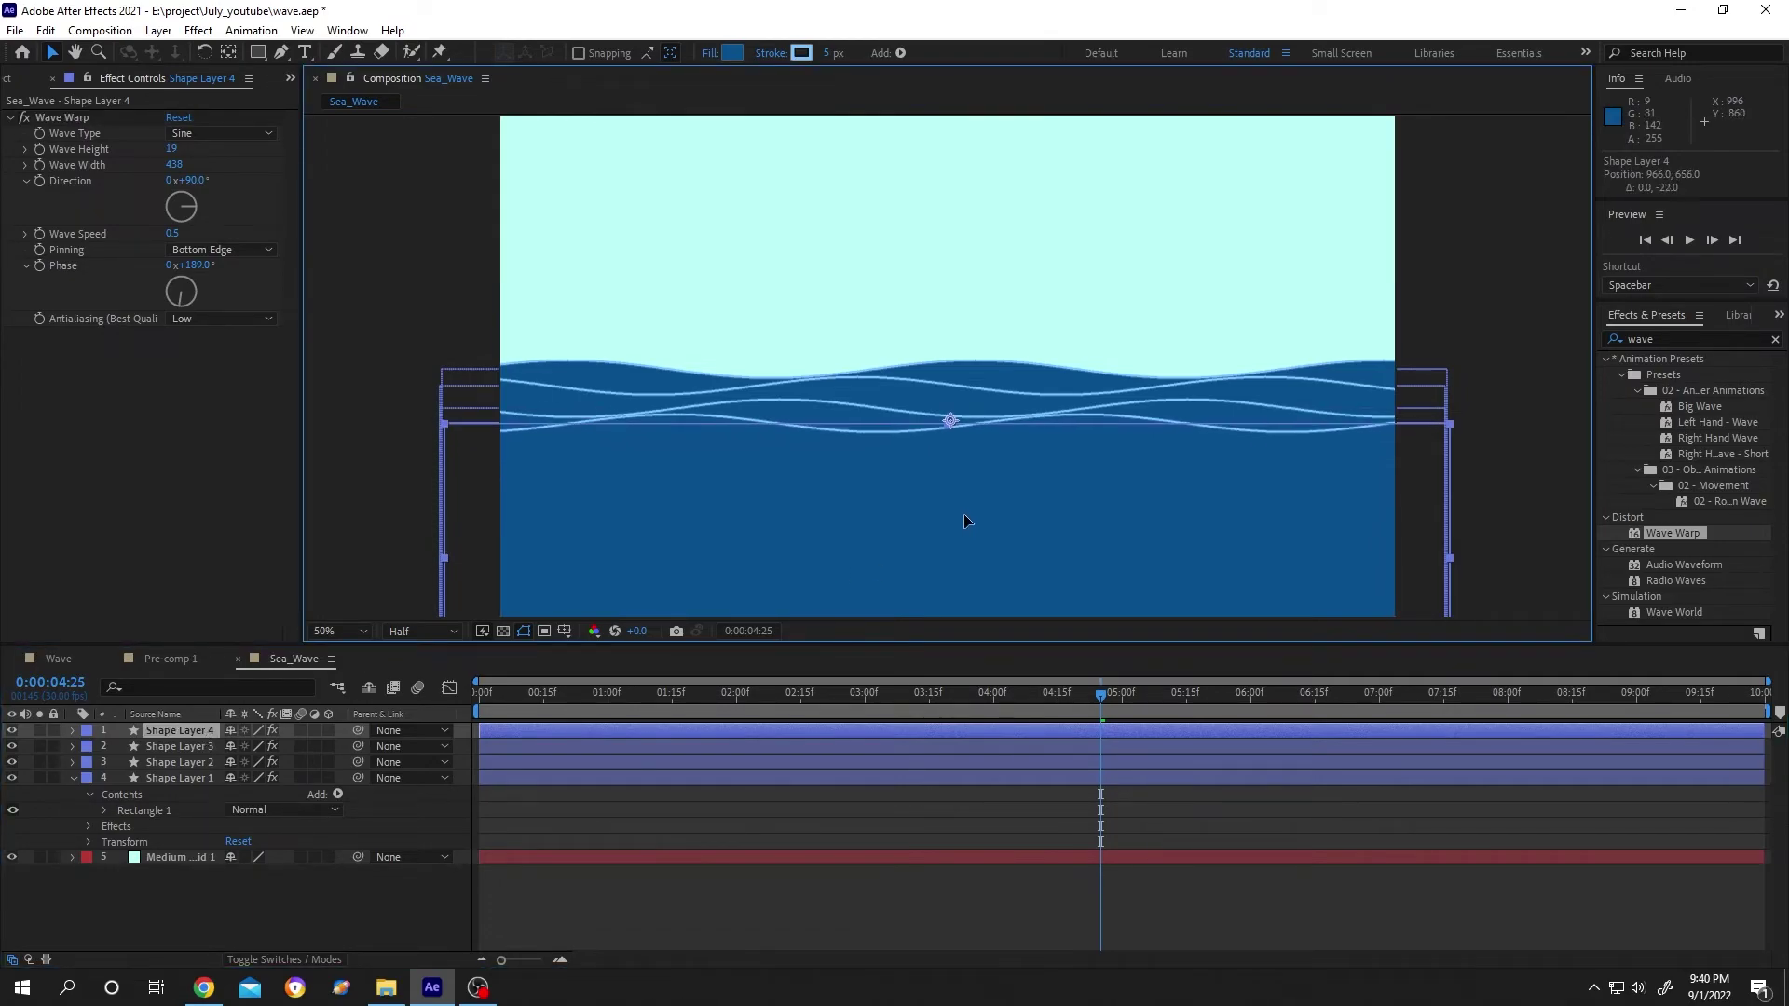
Lighten Shape Layer 1's fill to a light blue for the top wave
left_click(201, 777)
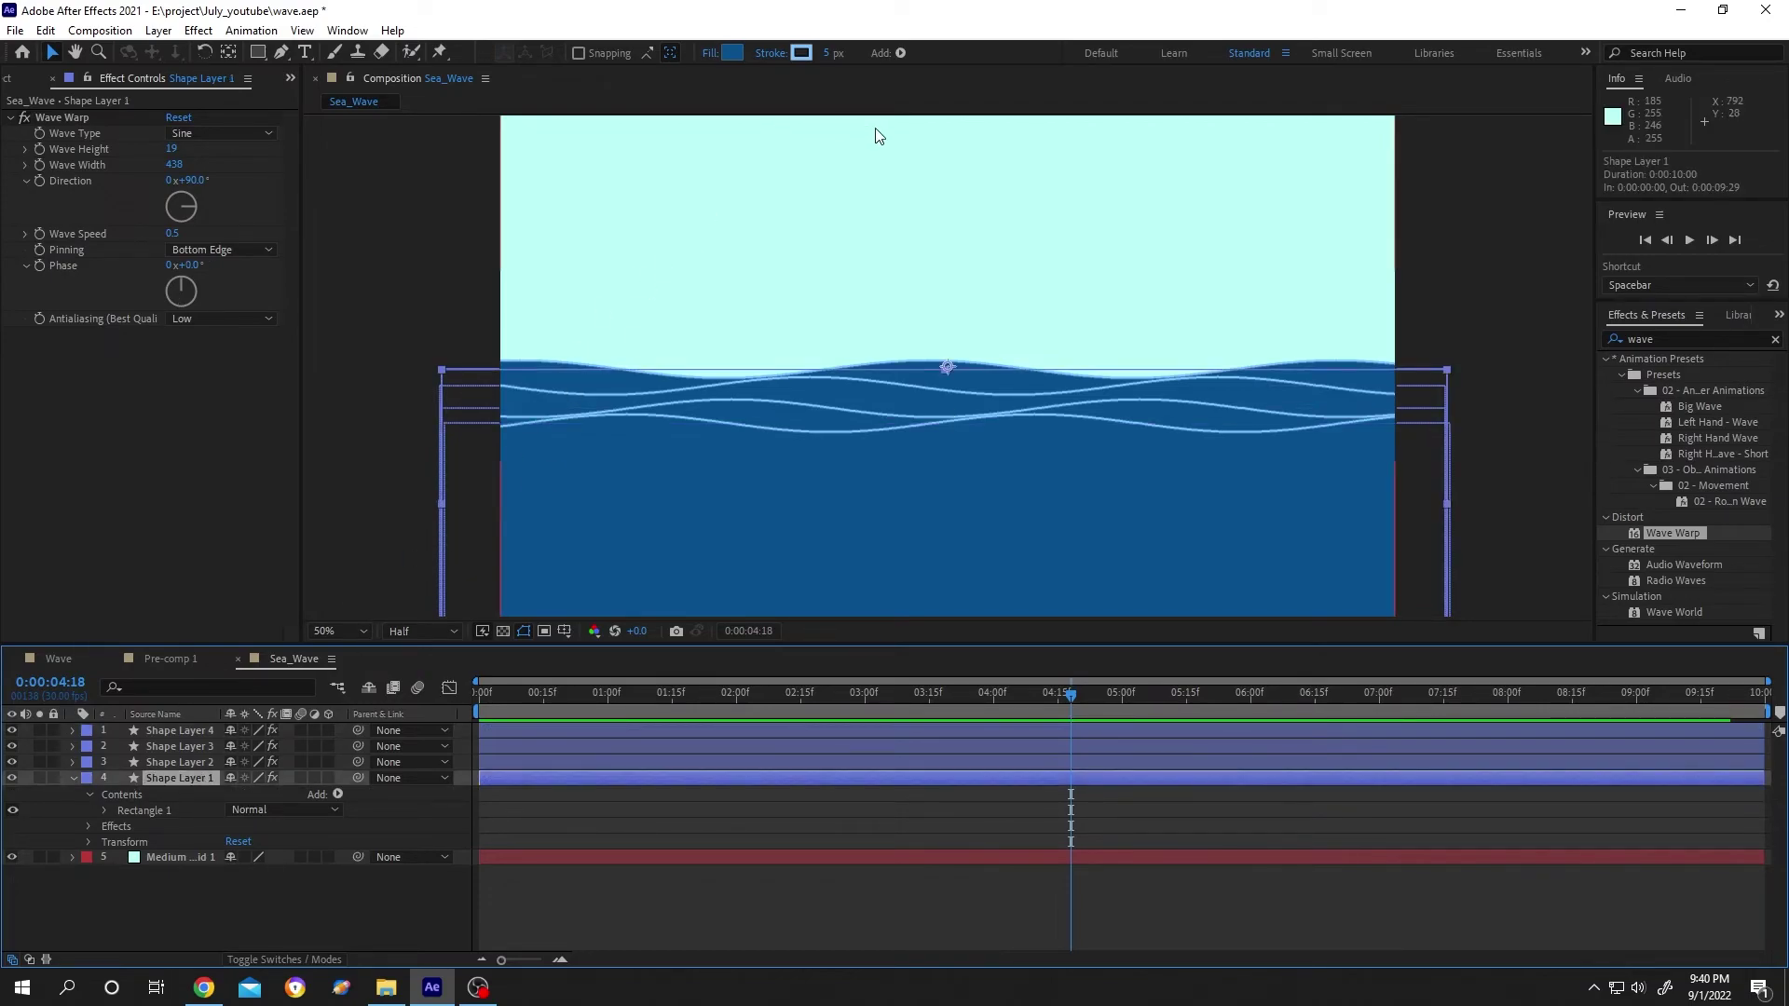
left_click(730, 52)
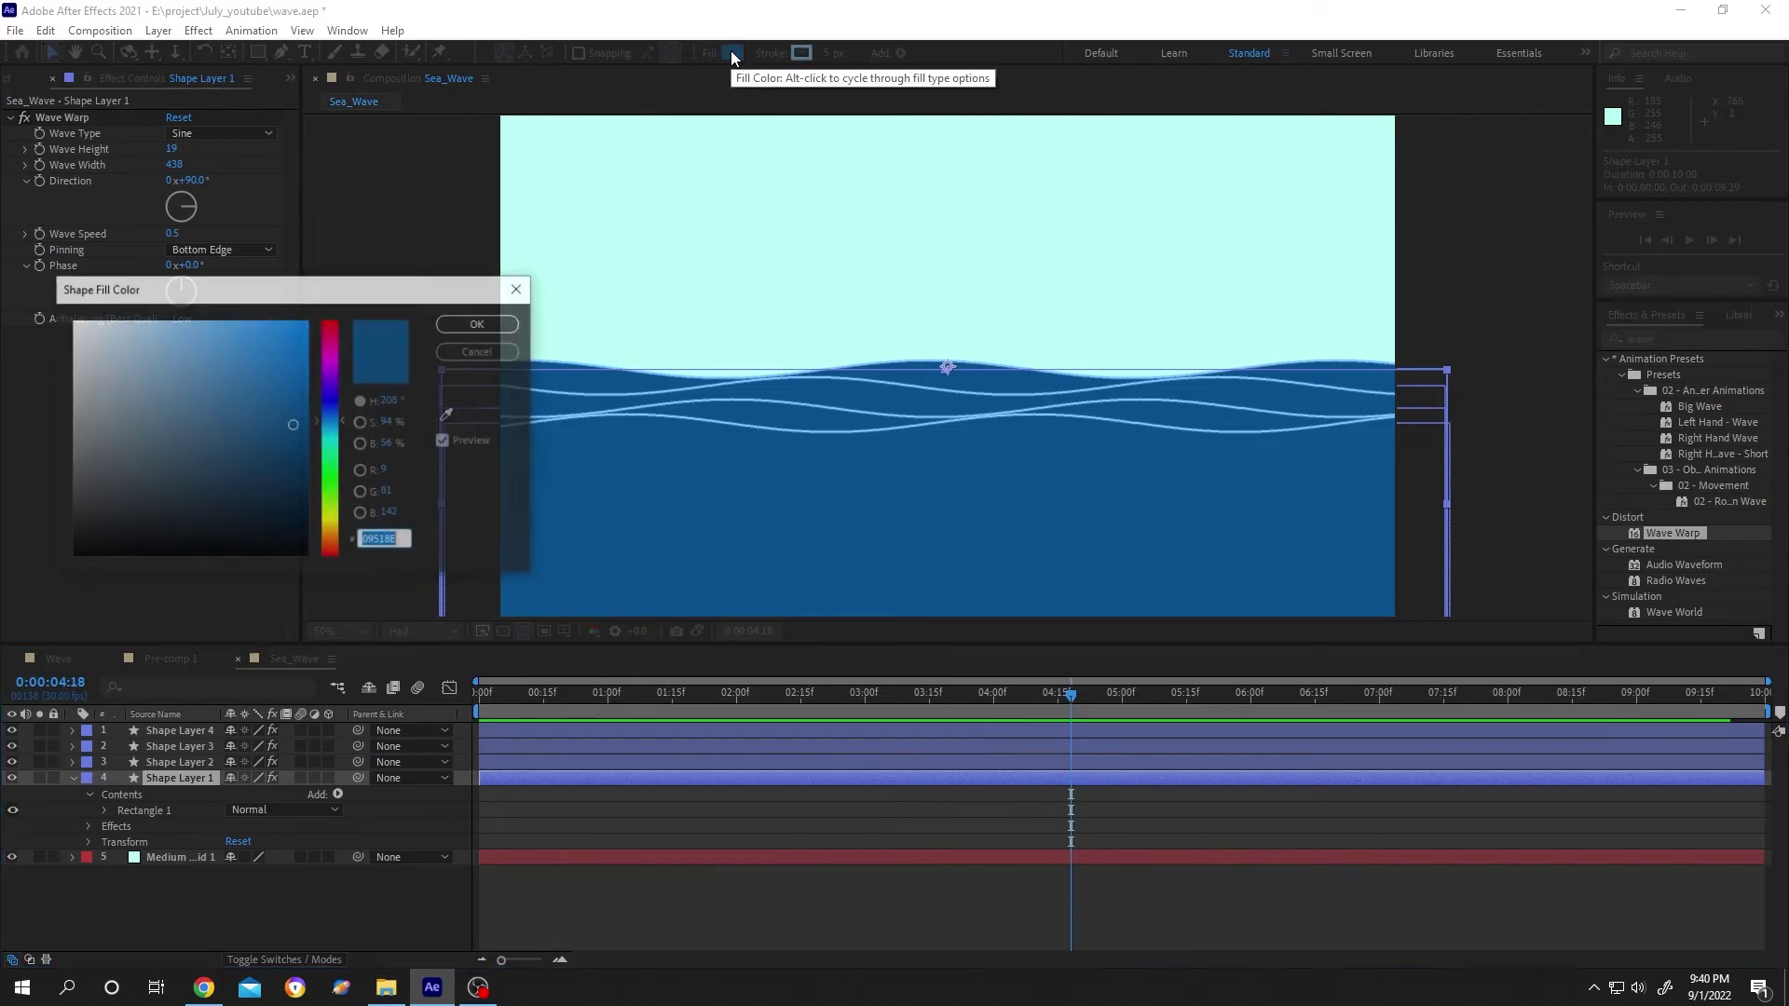
left_click(267, 399)
left_click_drag(252, 385, 229, 331)
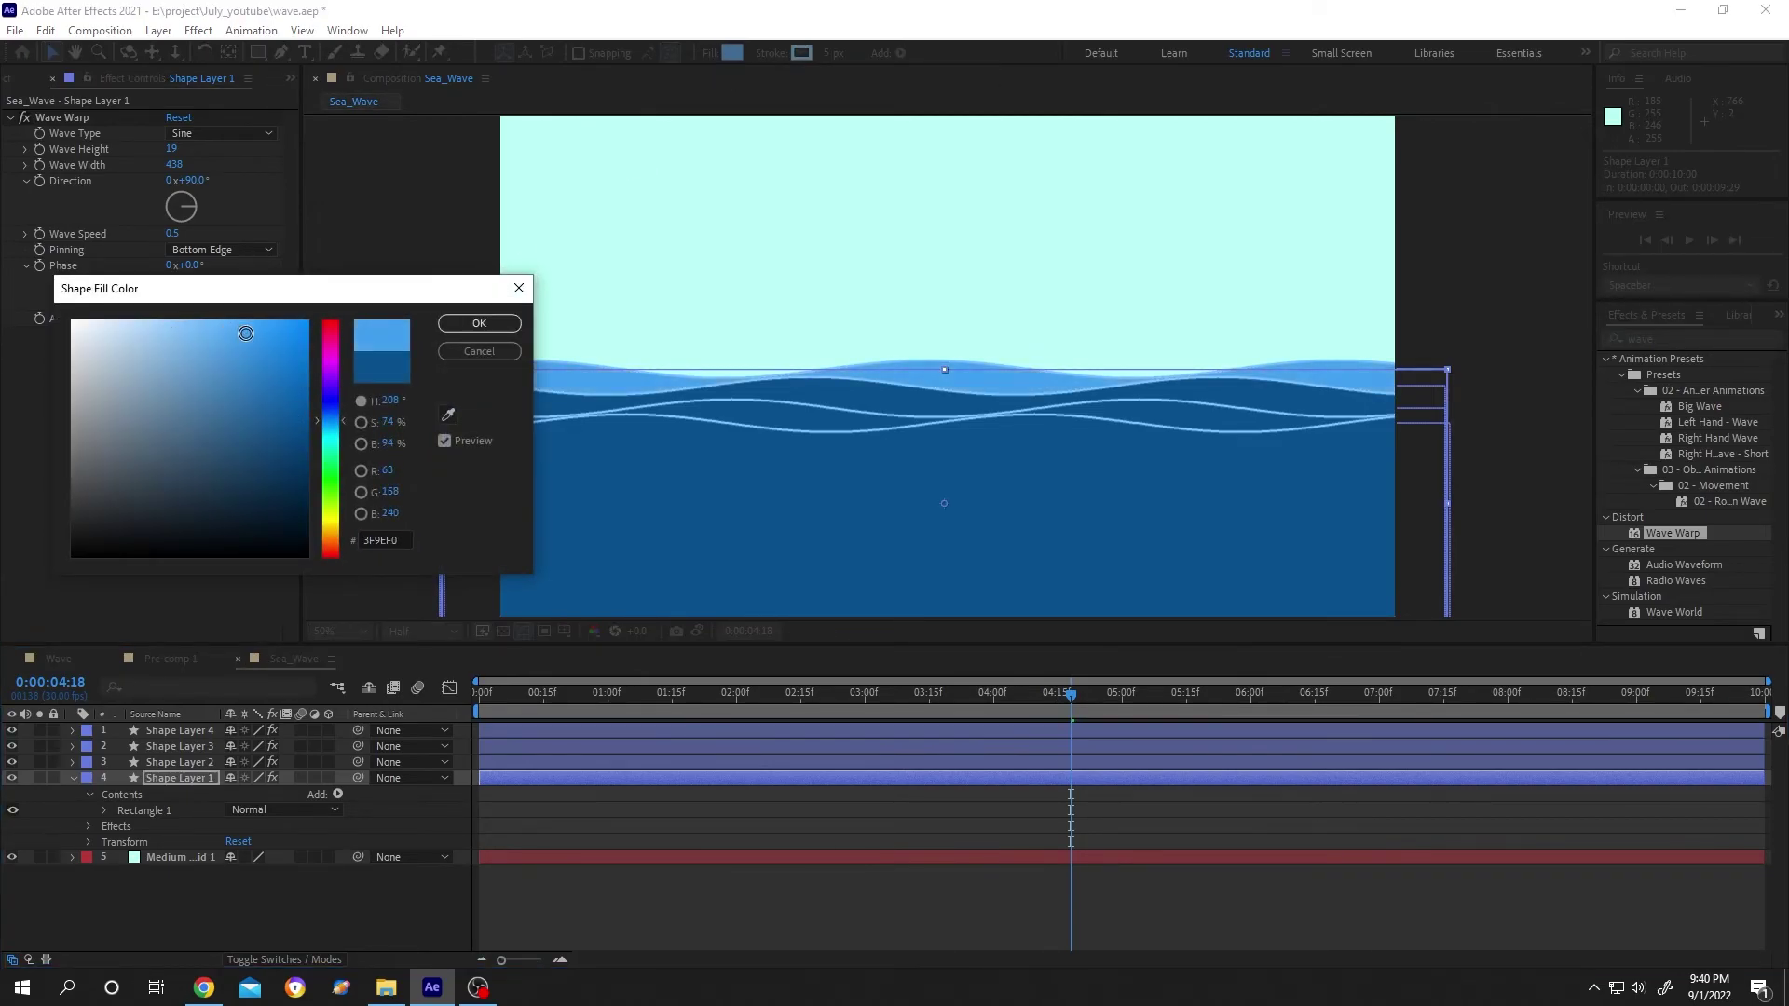
left_click(449, 319)
Give Shape Layer 2 a medium blue fill sampled from the waves
left_click(193, 763)
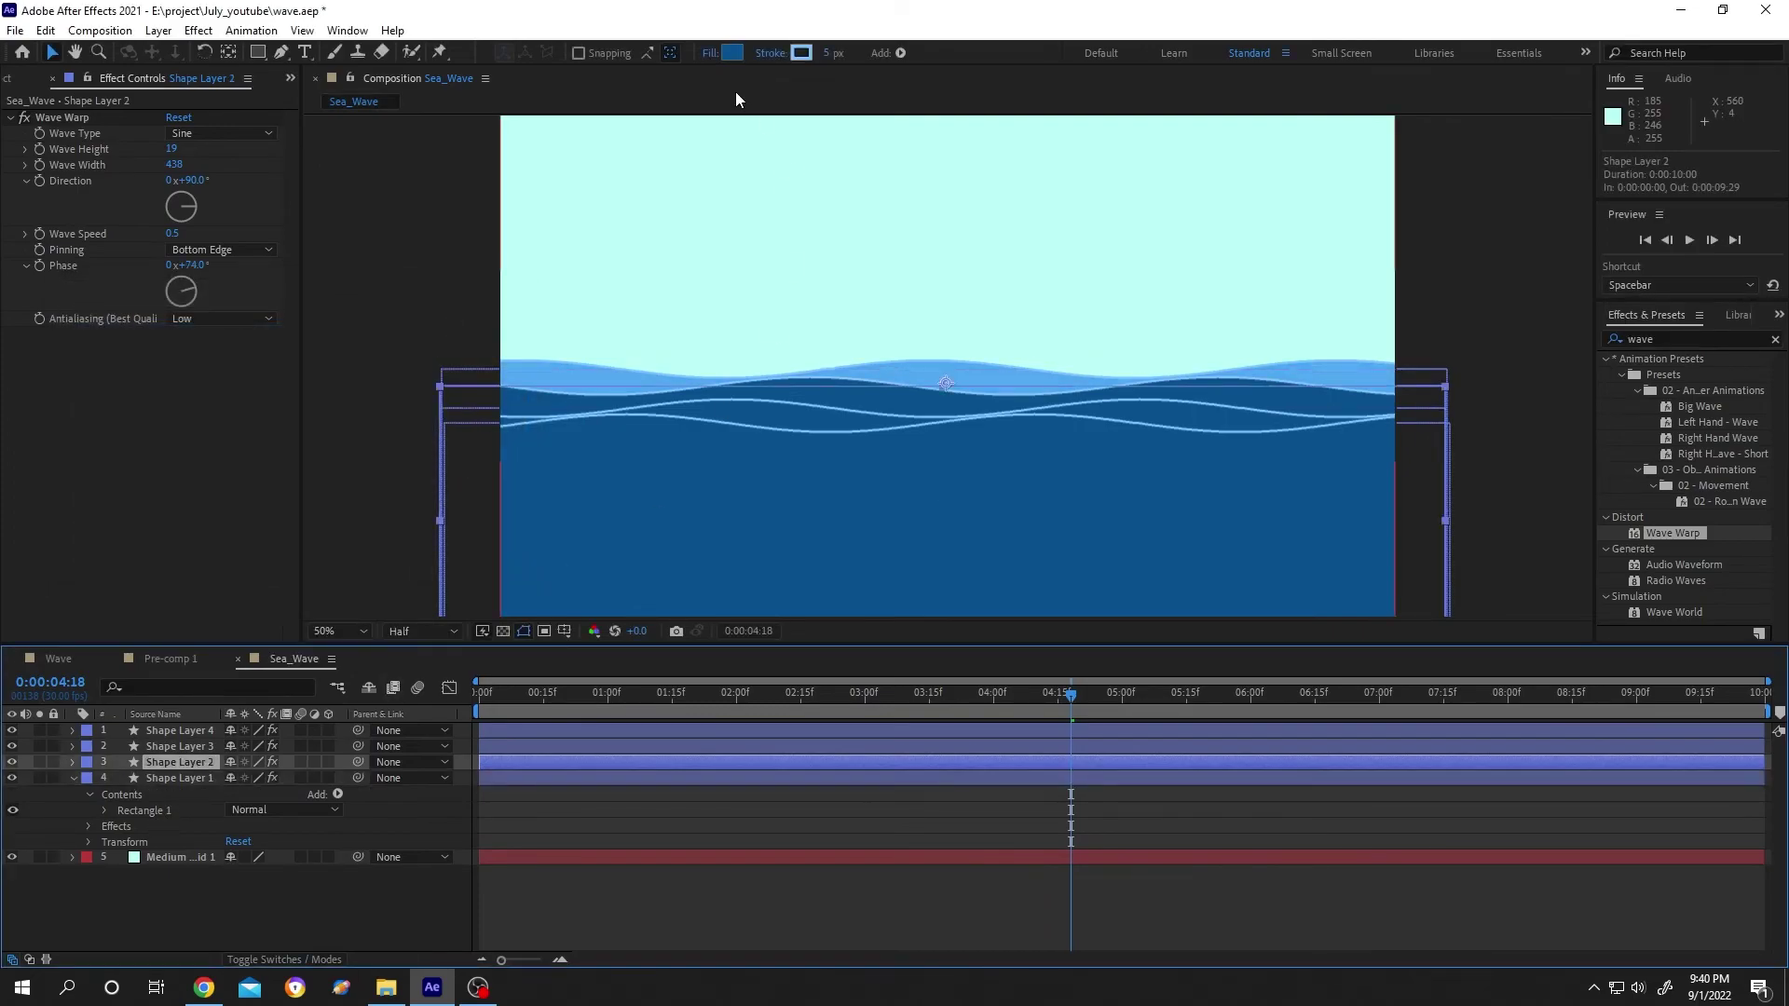
left_click(738, 52)
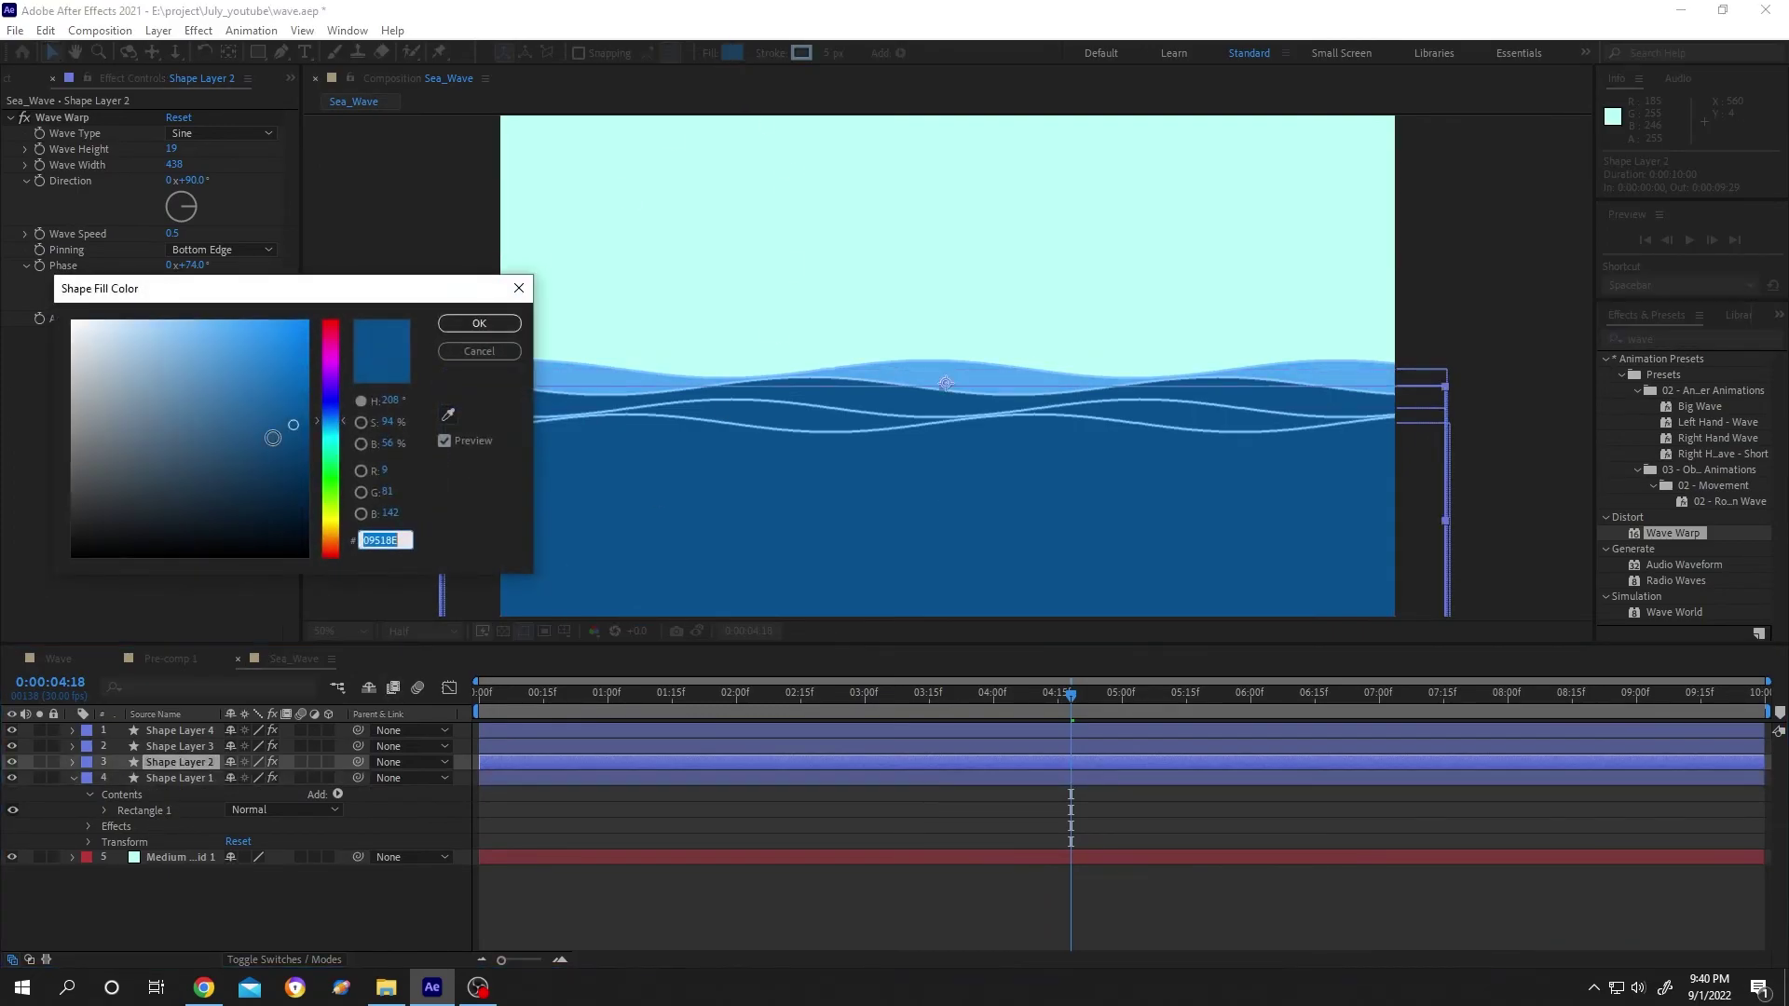
left_click(448, 414)
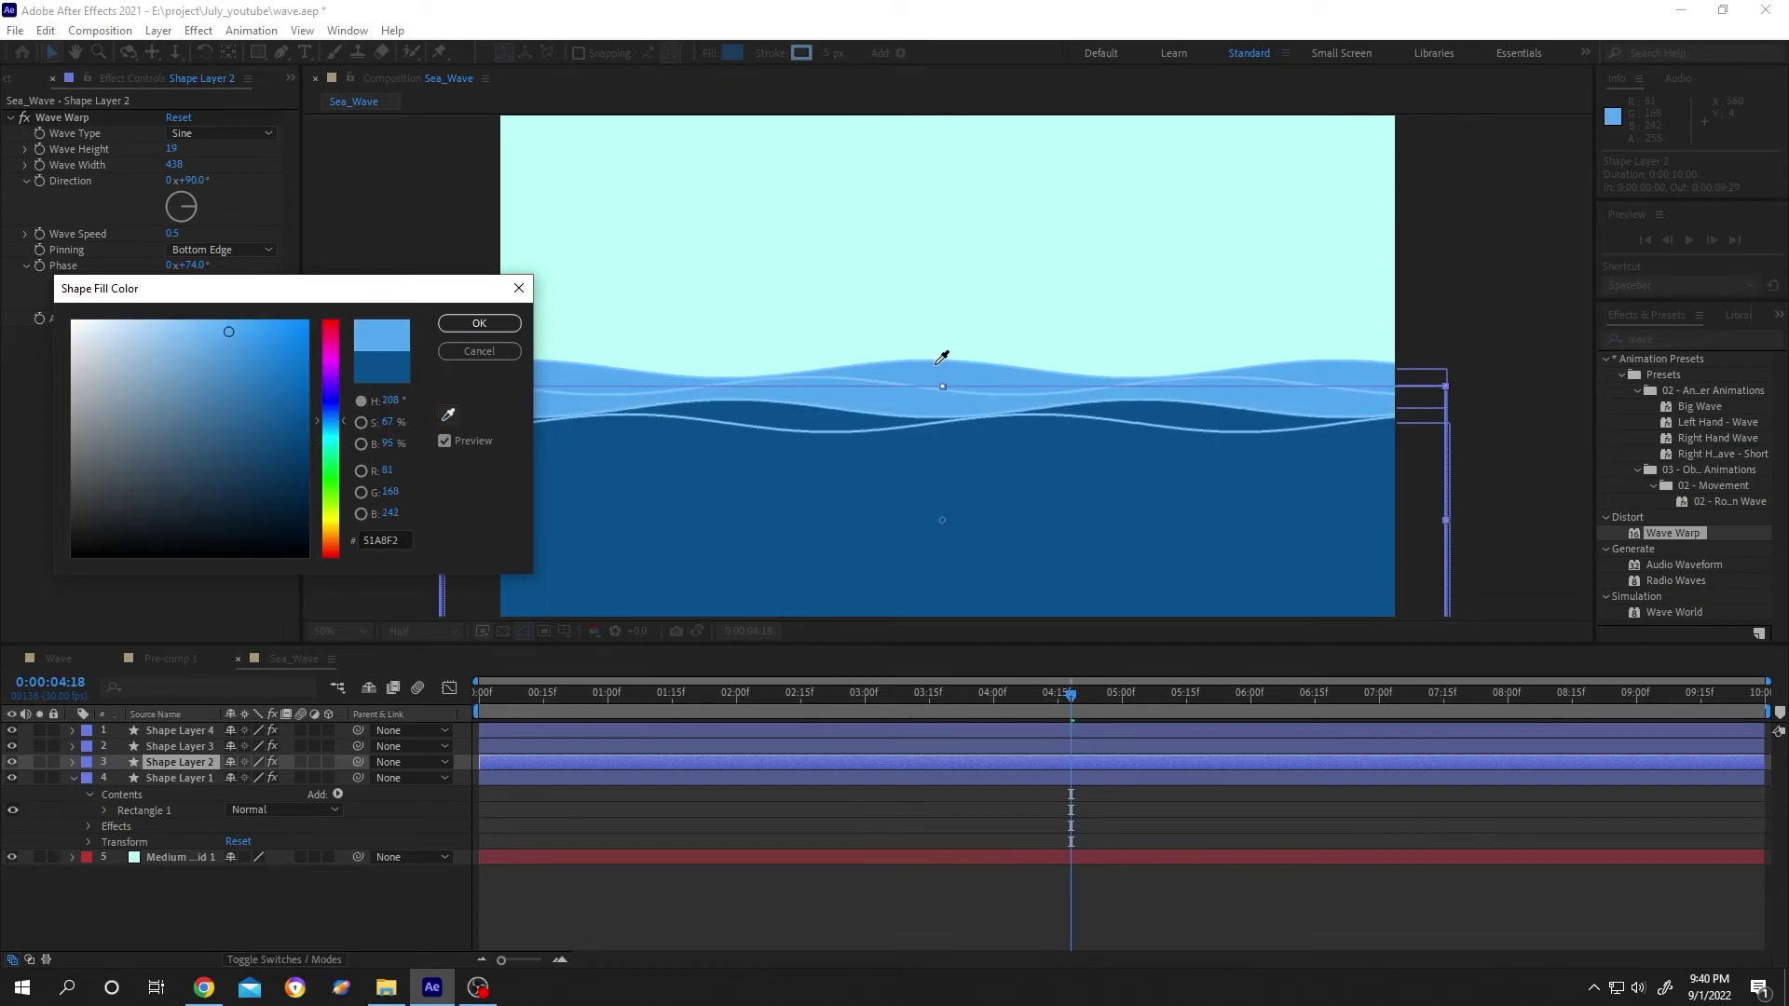
left_click(941, 357)
left_click_drag(228, 331, 266, 344)
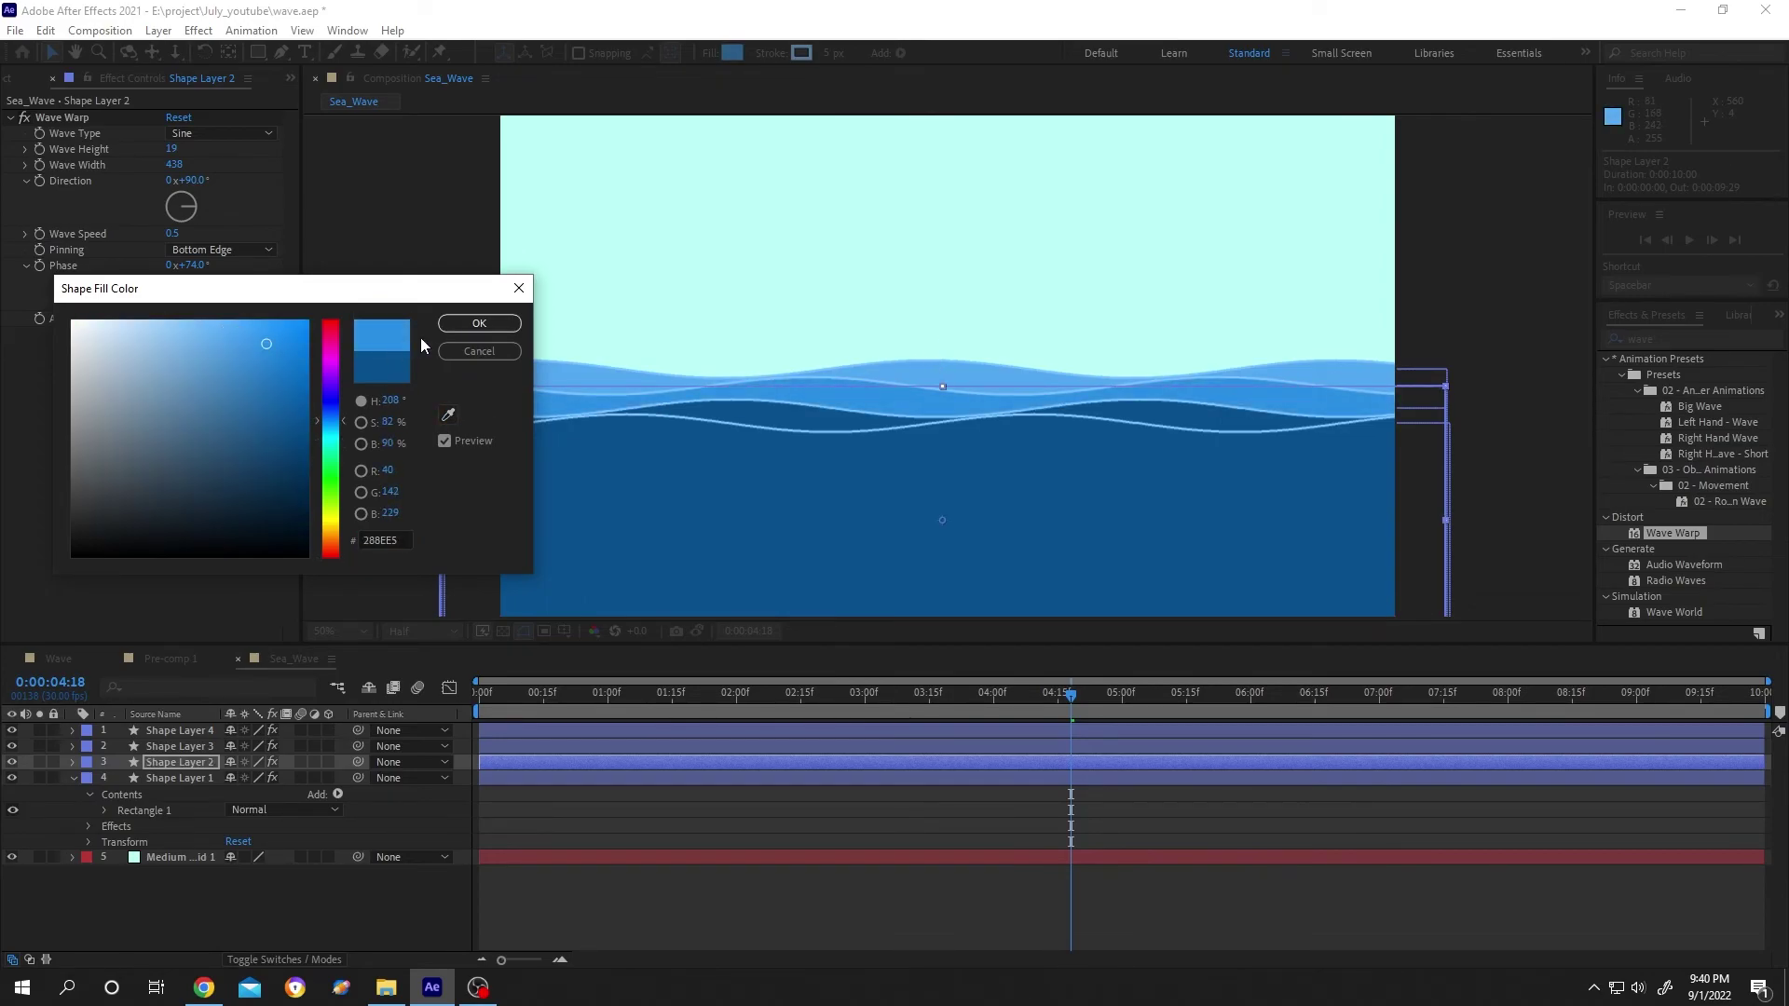
left_click(460, 322)
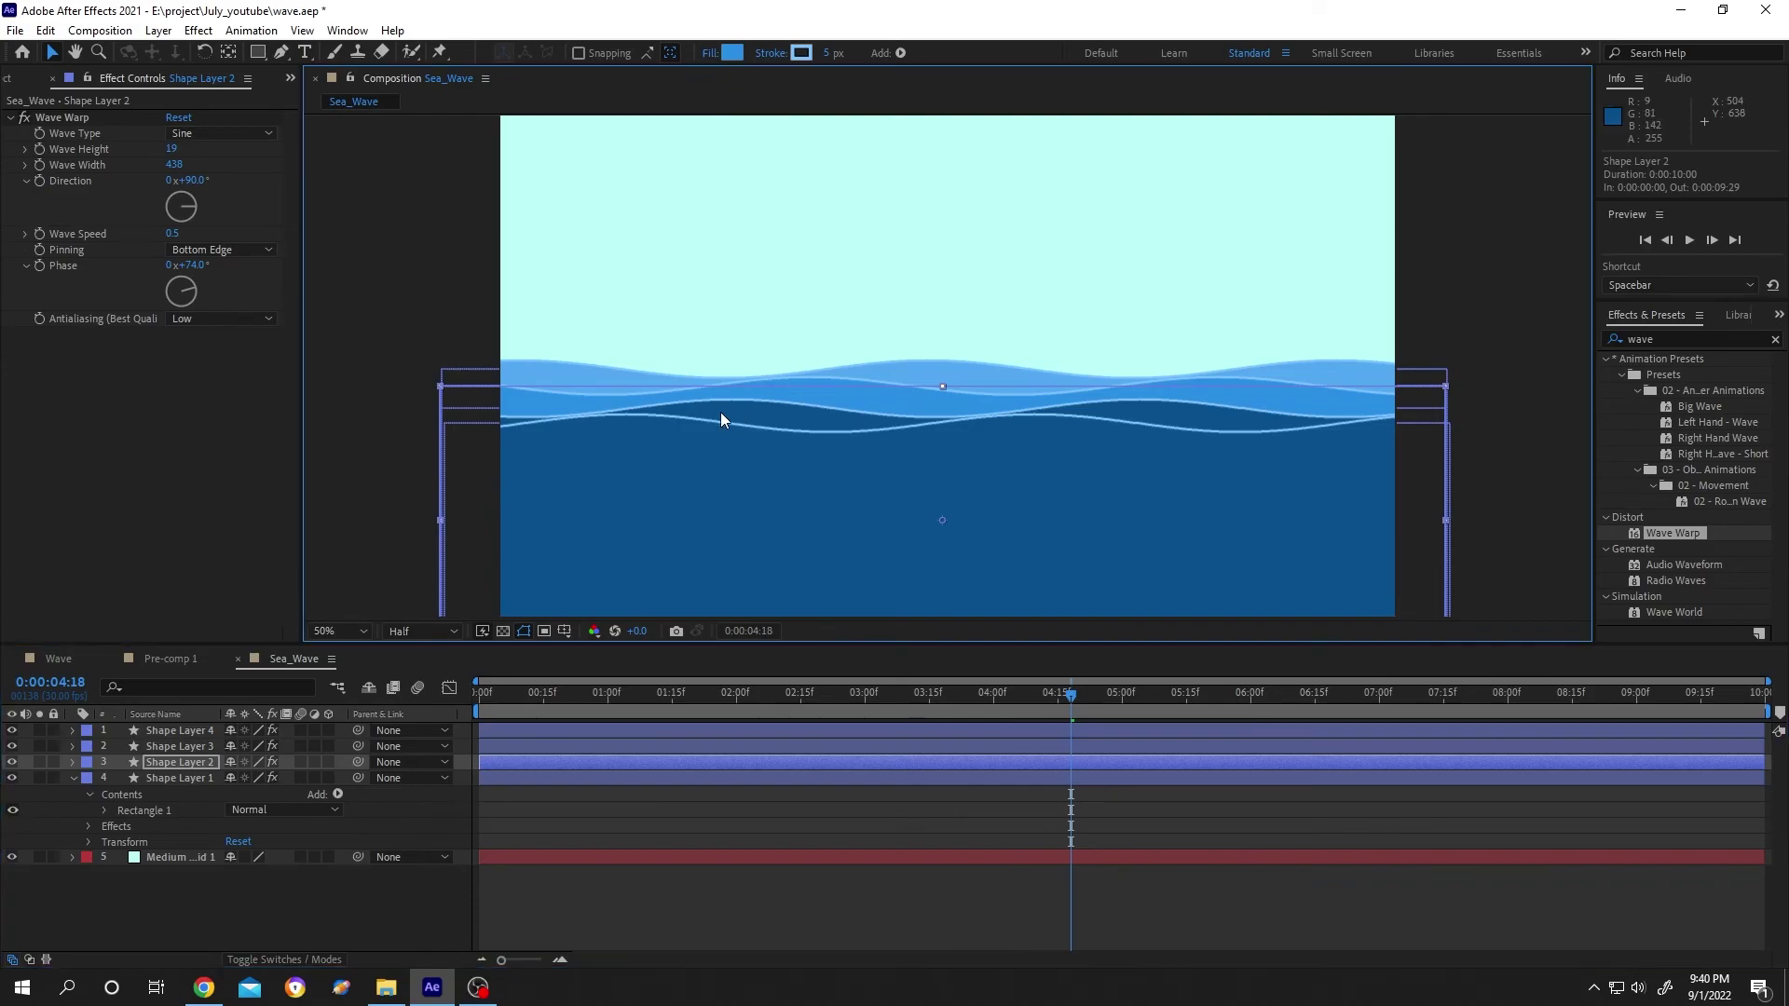
Give Shape Layer 3 a slightly deeper blue fill, then play back the sea waves
left_click(202, 745)
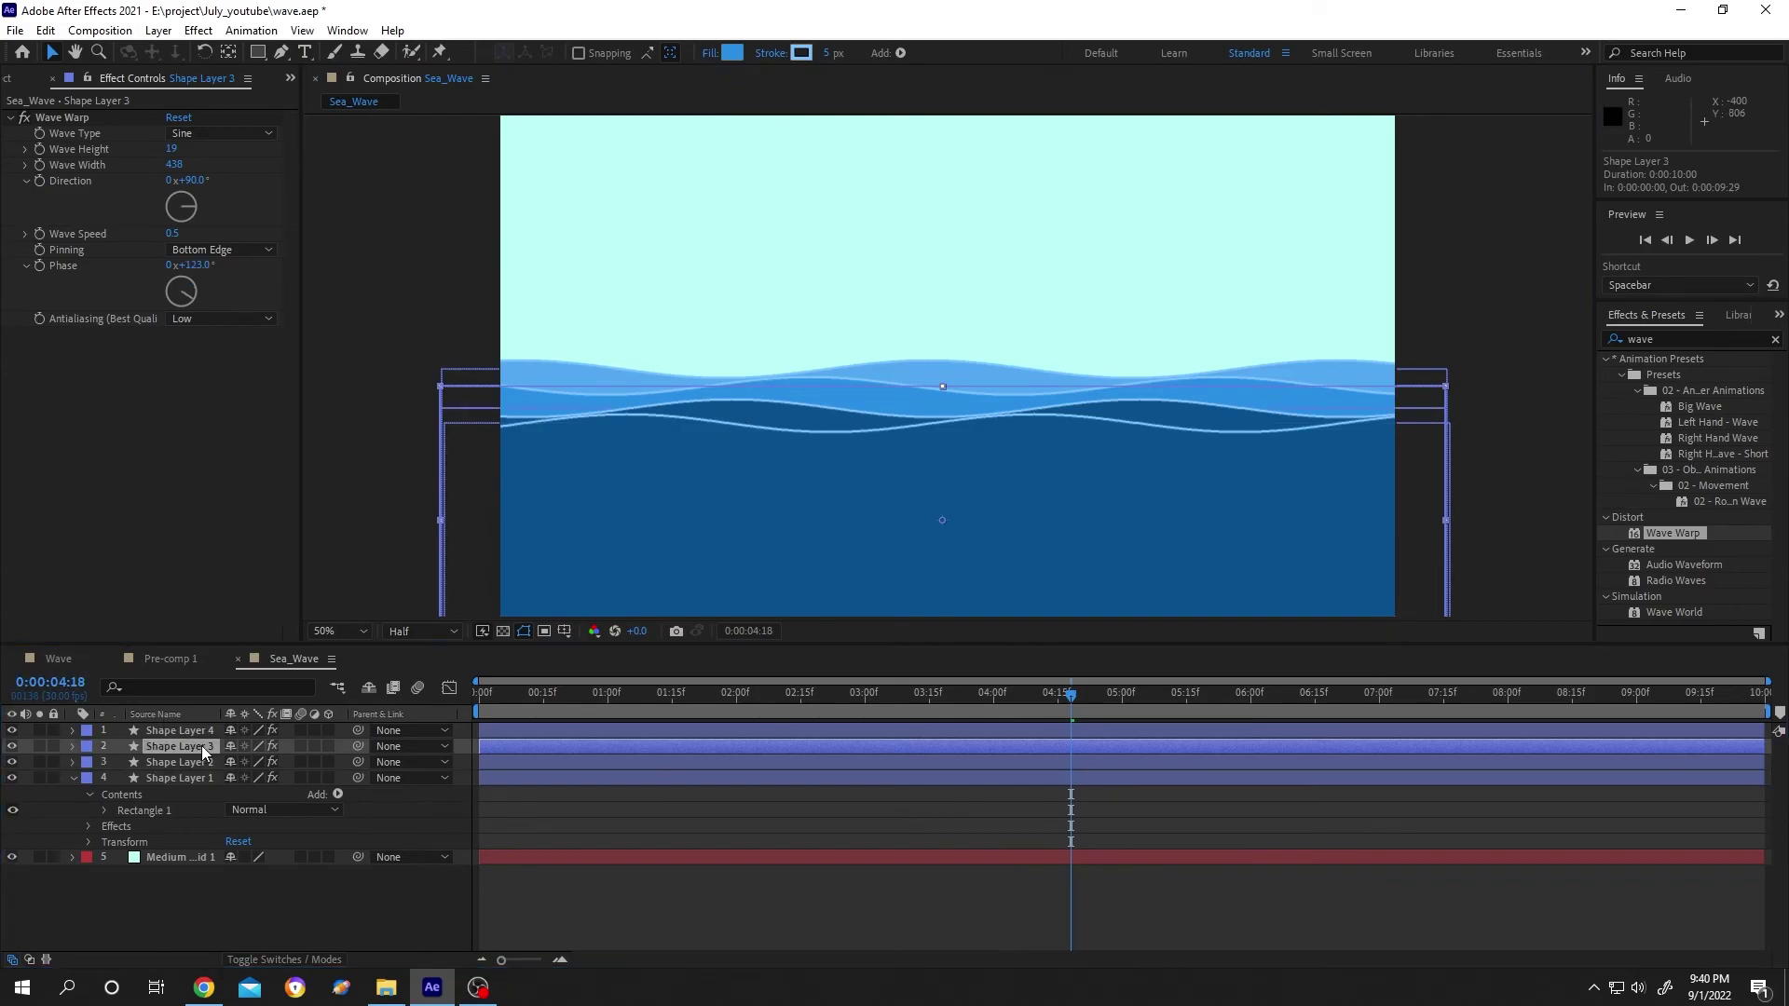
left_click(732, 53)
left_click(449, 414)
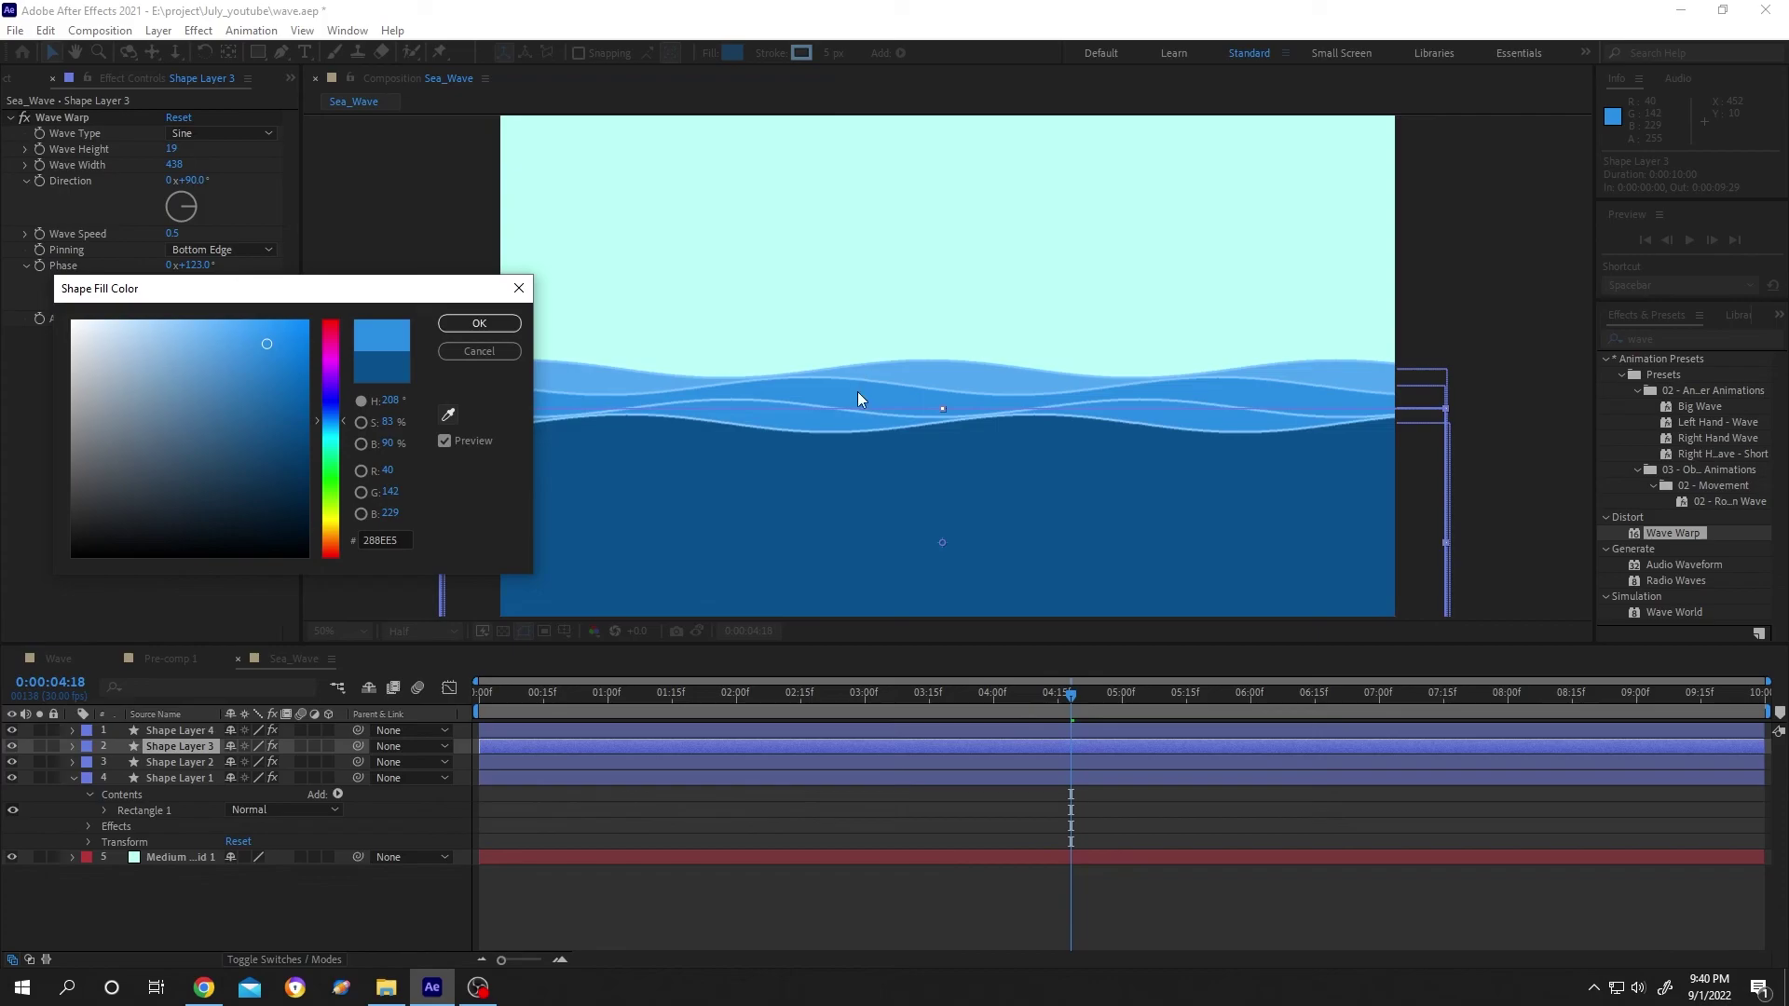
left_click(857, 392)
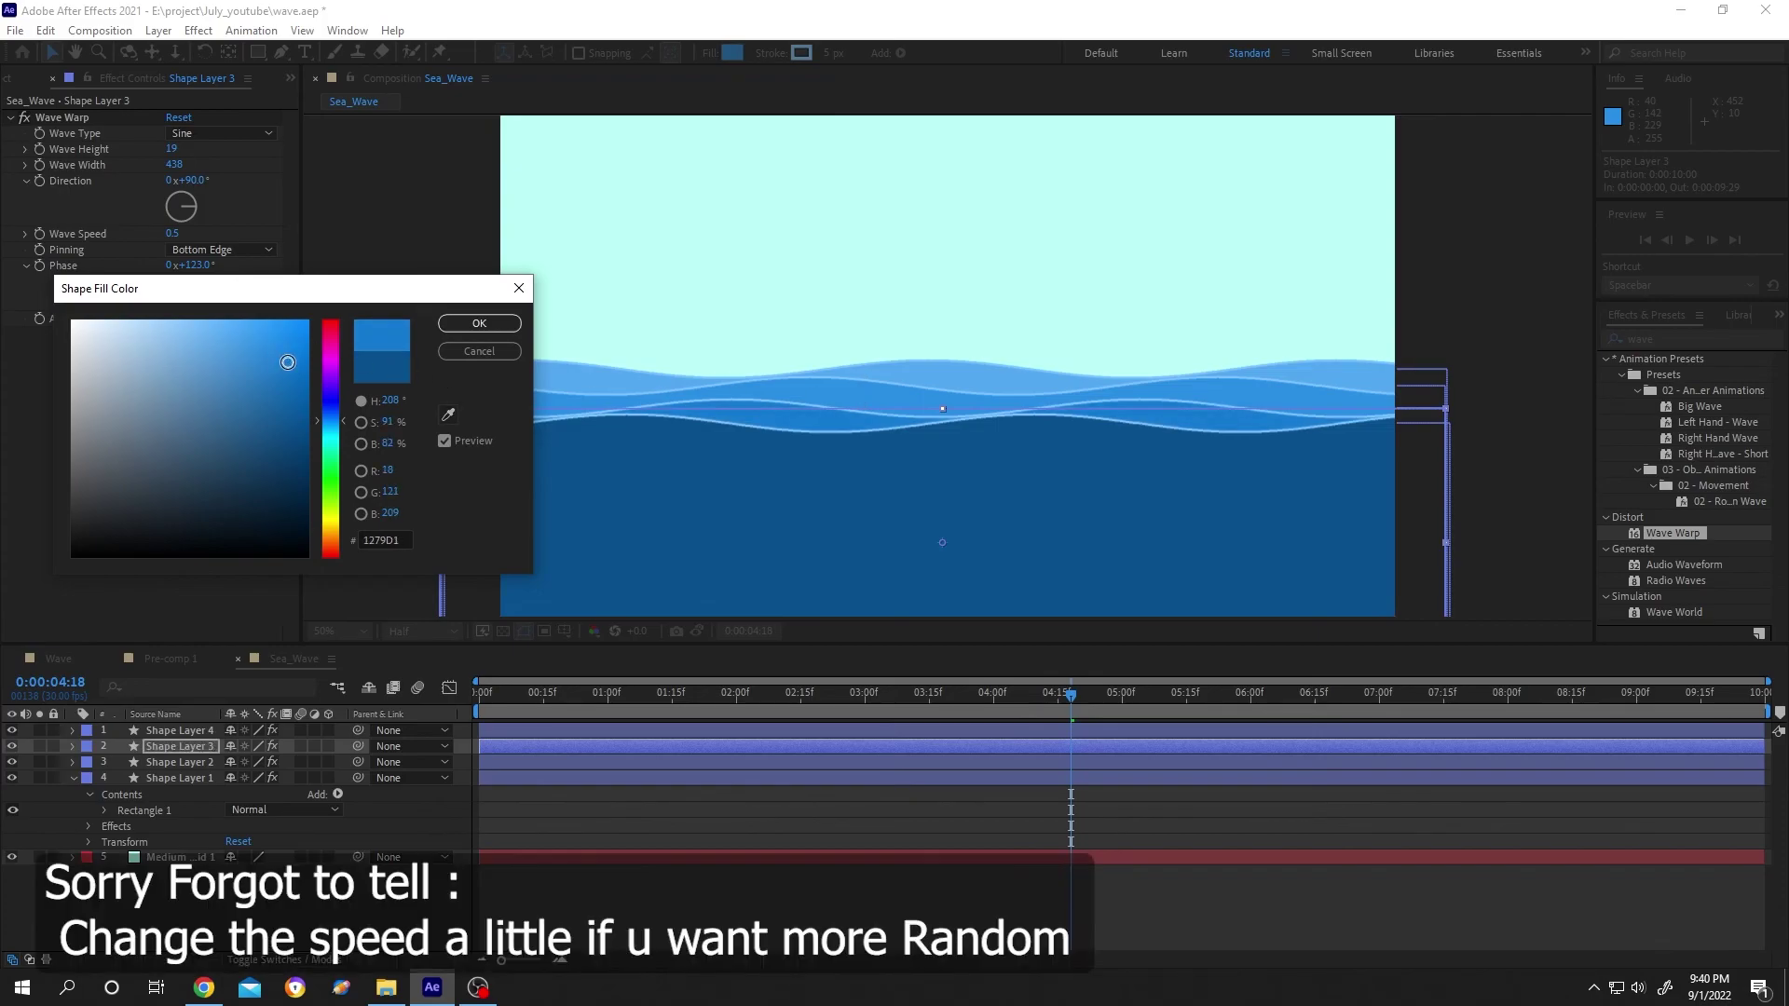
left_click(479, 323)
key("space")
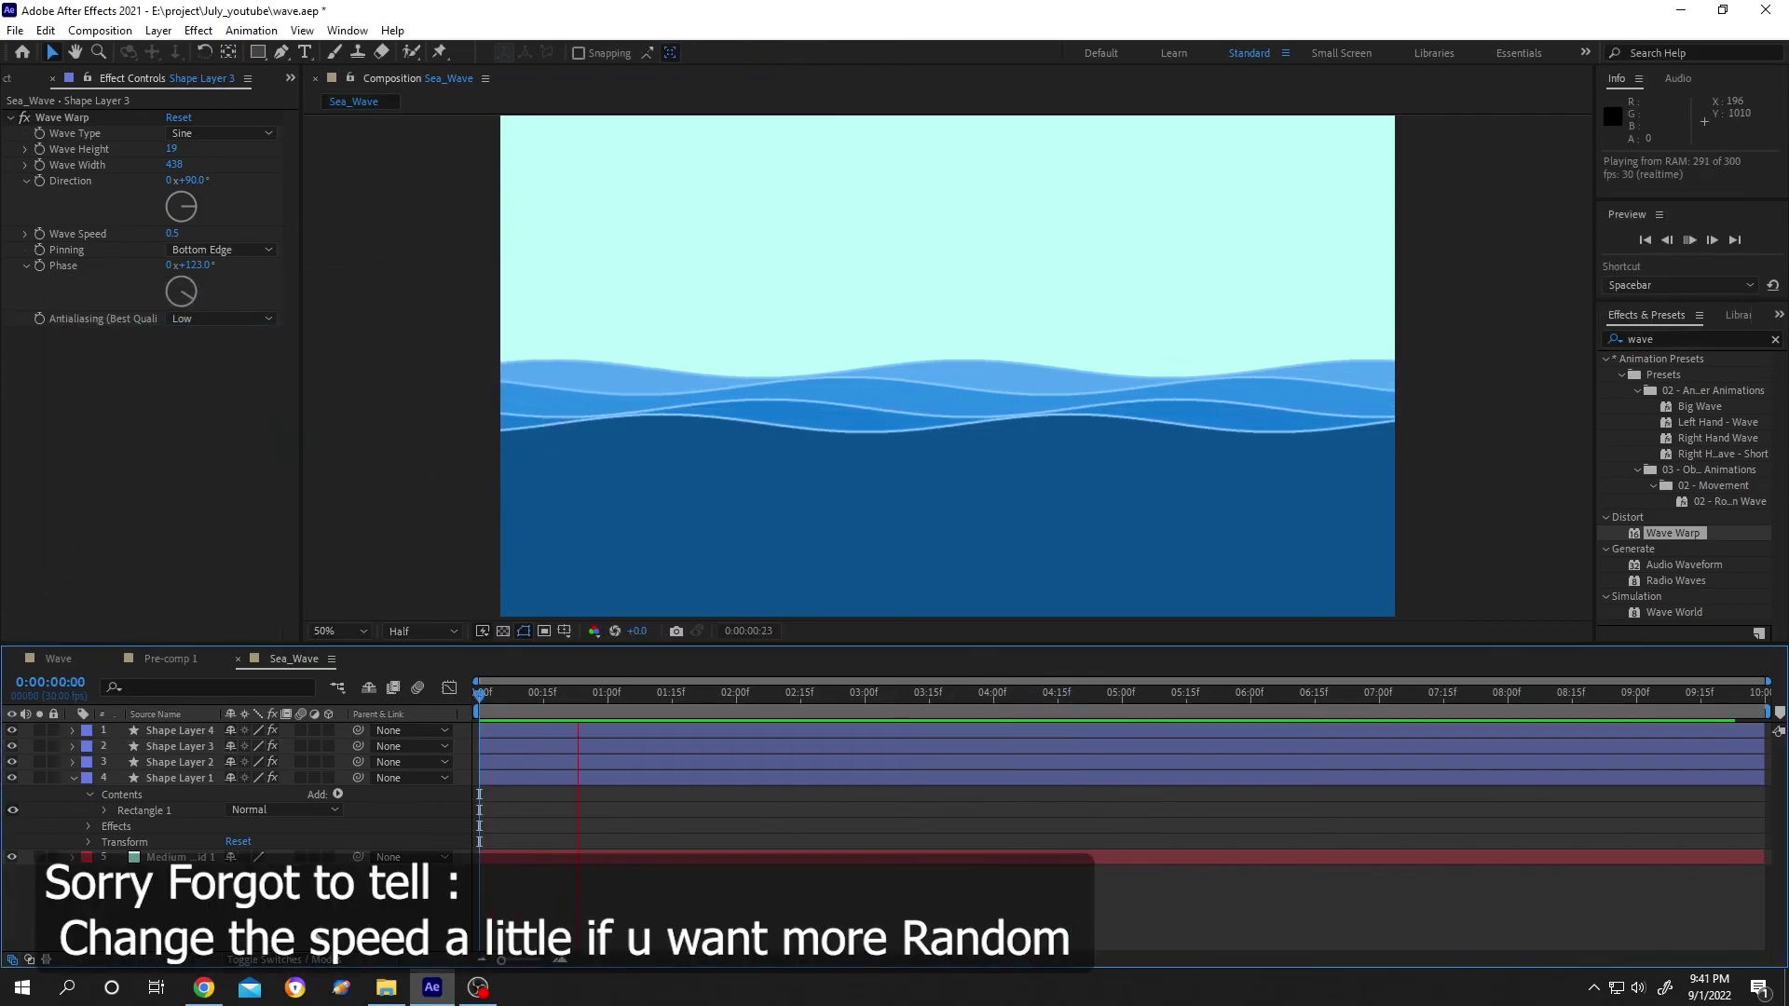